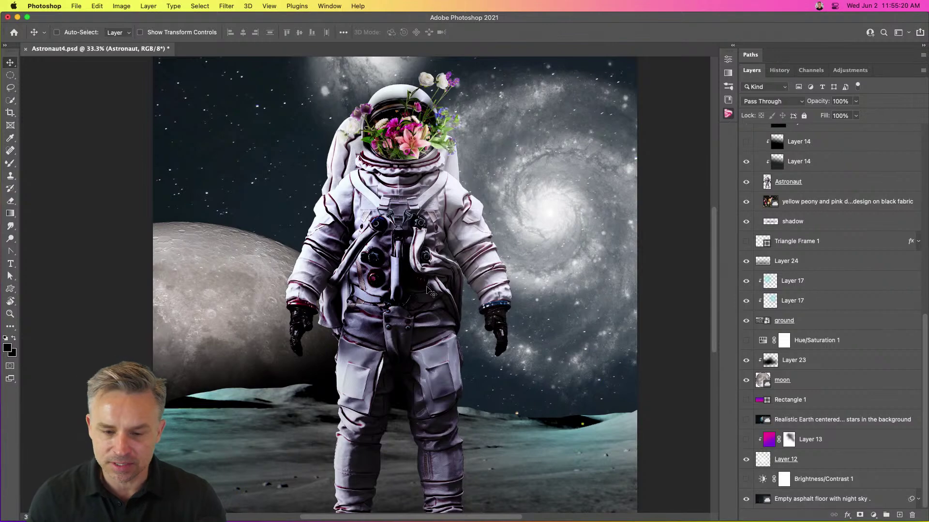
pyautogui.press('super+plus')
pyautogui.press('super+minus')
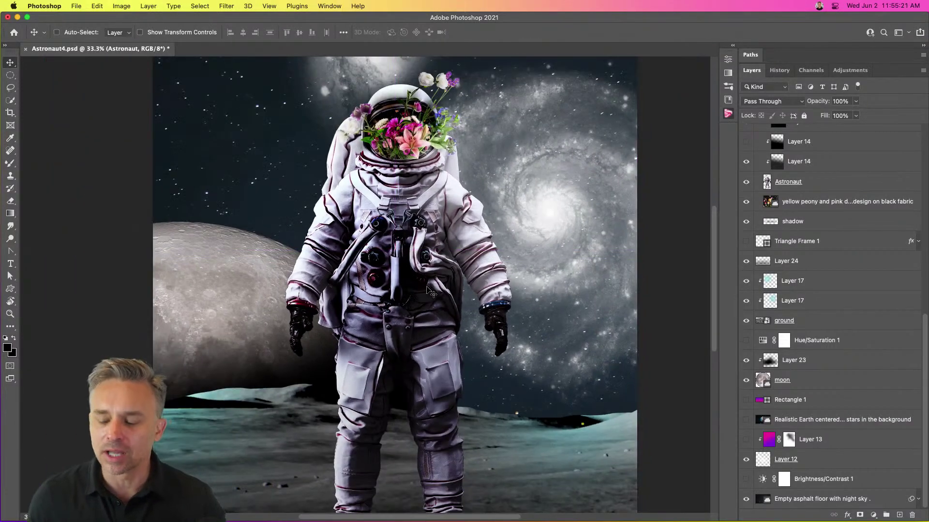
pyautogui.scroll(-1, 702, 215)
pyautogui.scroll(10, 860, 299)
pyautogui.scroll(-10, 859, 299)
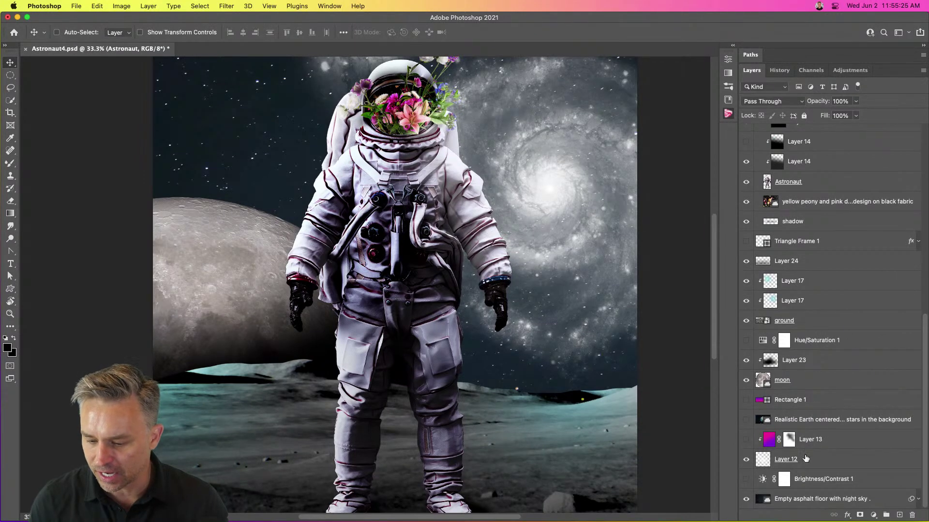
# Identify the night sky background layer by toggling its visibility, then expand its smart filters and turn off Hue/Saturation
pyautogui.click(830, 469)
pyautogui.scroll(-3, 794, 478)
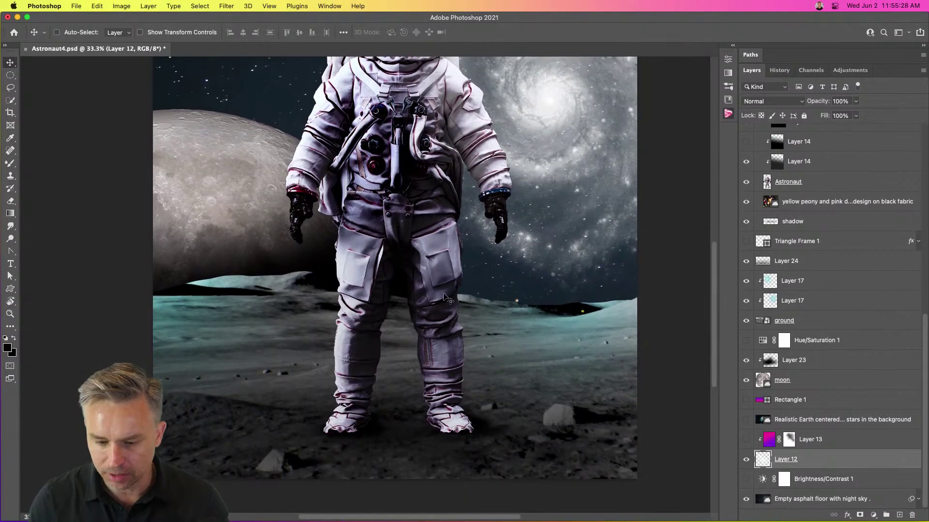
pyautogui.click(745, 500)
pyautogui.click(745, 500)
pyautogui.moveTo(422, 149); pyautogui.dragTo(442, 297)
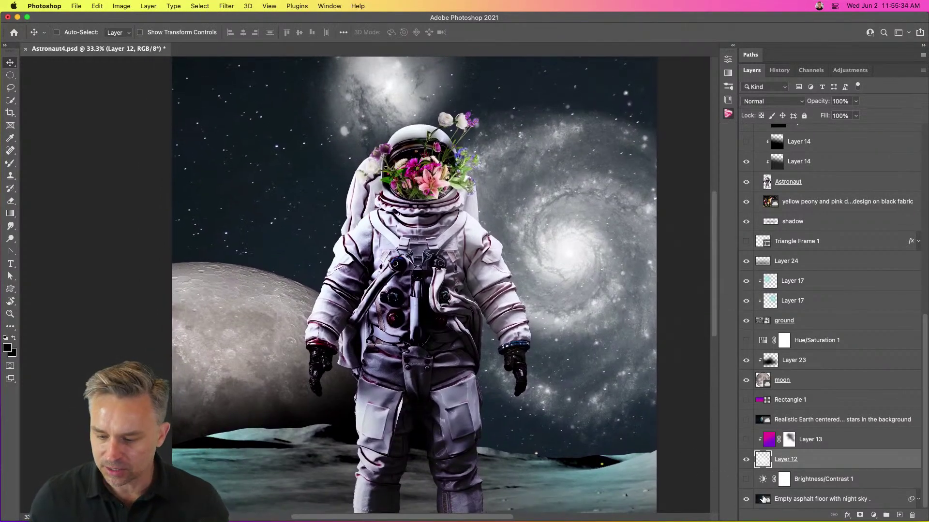
pyautogui.click(916, 500)
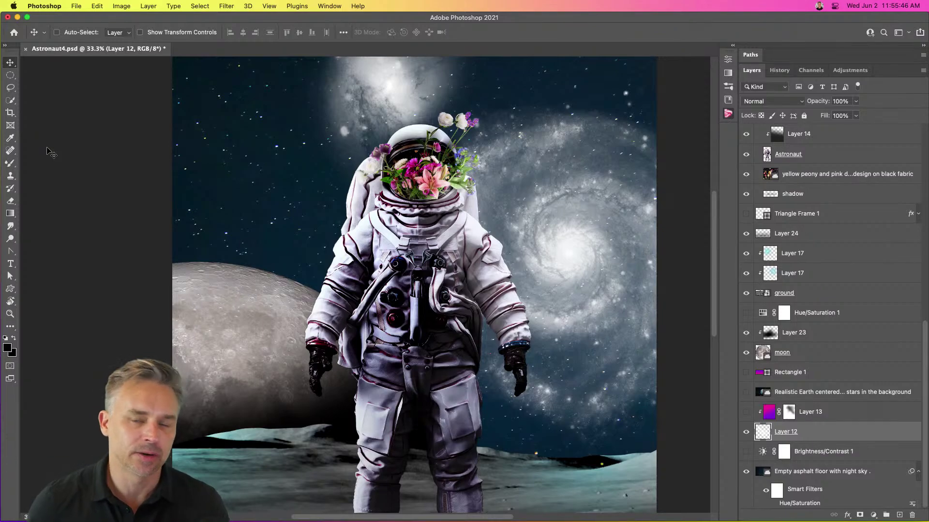
# Examine the shadows and dark areas of the astronaut, moon and ground up close and in the full composition
pyautogui.scroll(15, 400, 371)
pyautogui.scroll(-15, 401, 374)
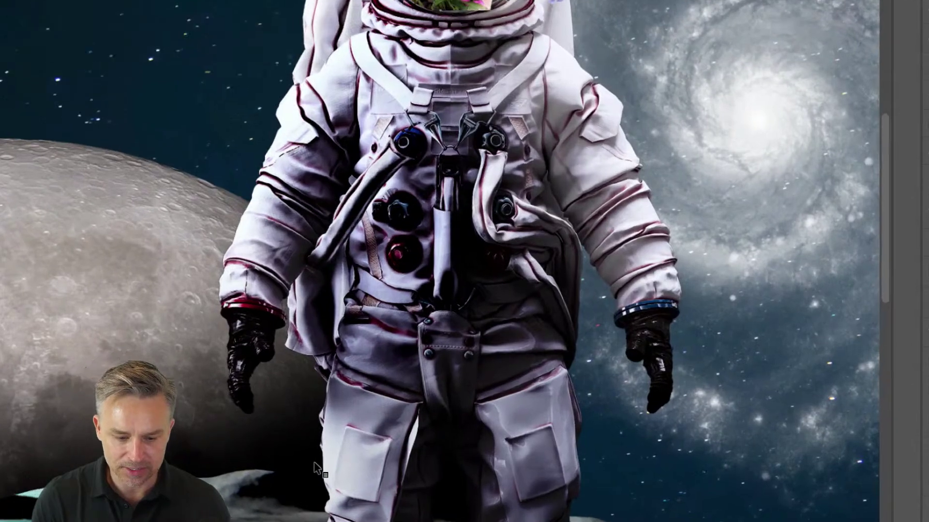
pyautogui.rightClick(315, 432)
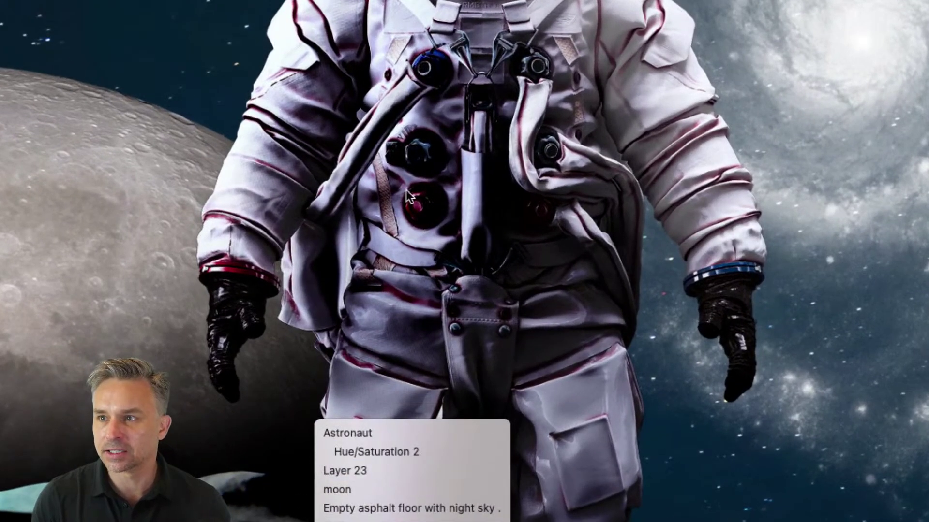
pyautogui.click(422, 202)
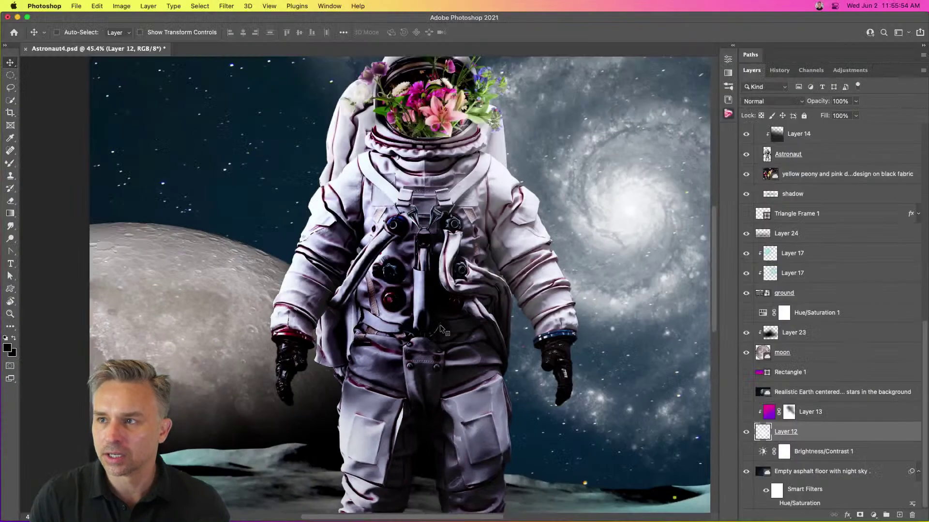
pyautogui.scroll(-5, 441, 328)
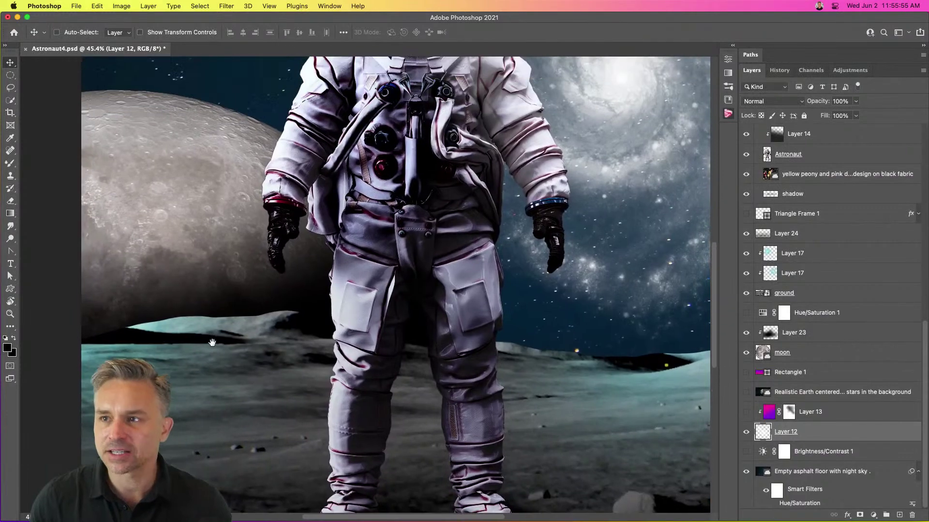
pyautogui.press('super+minus')
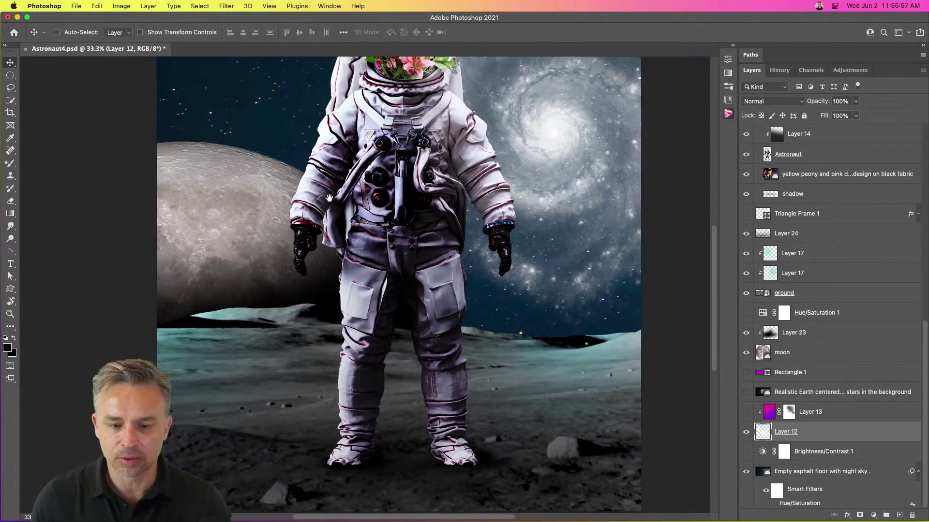
pyautogui.moveTo(320, 216); pyautogui.dragTo(331, 282)
pyautogui.press('super+minus')
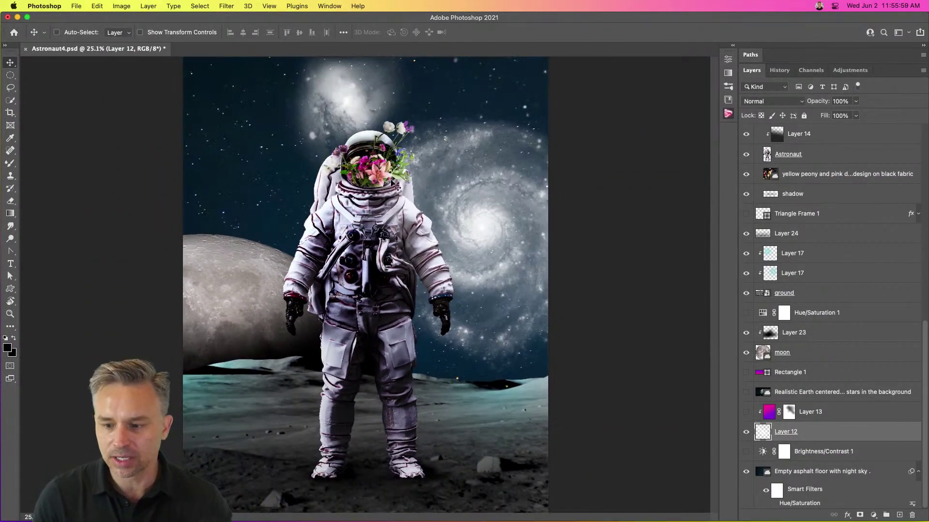
# Add a Black & White adjustment layer with default settings above the topmost Color Lookup layer
pyautogui.scroll(10, 829, 156)
pyautogui.click(856, 135)
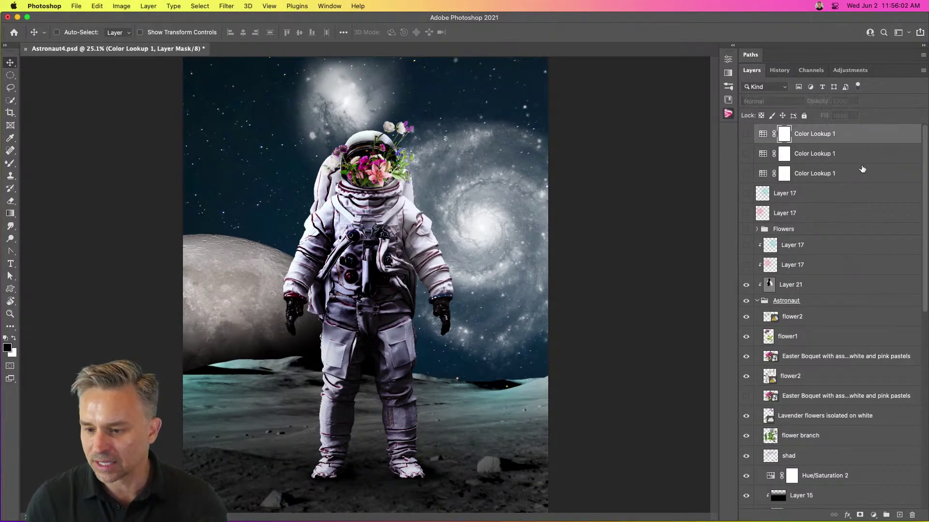
pyautogui.click(873, 515)
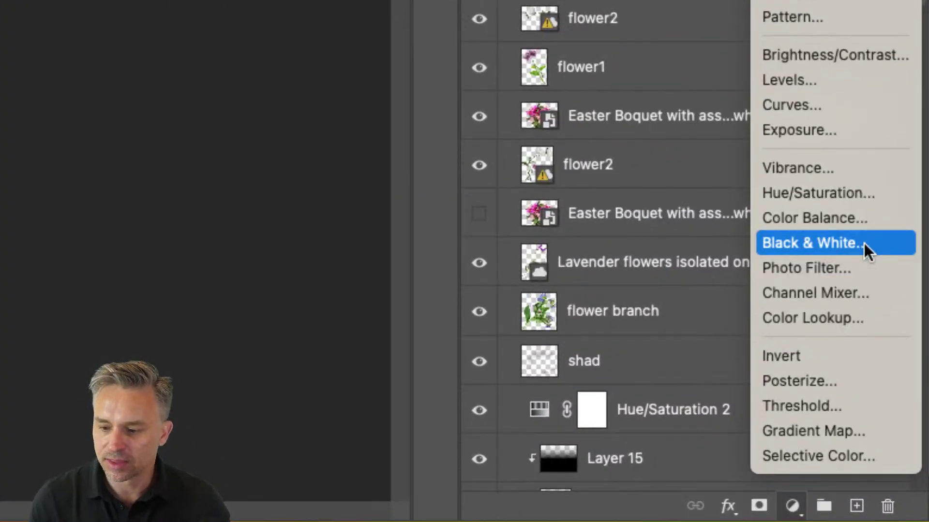
pyautogui.click(864, 243)
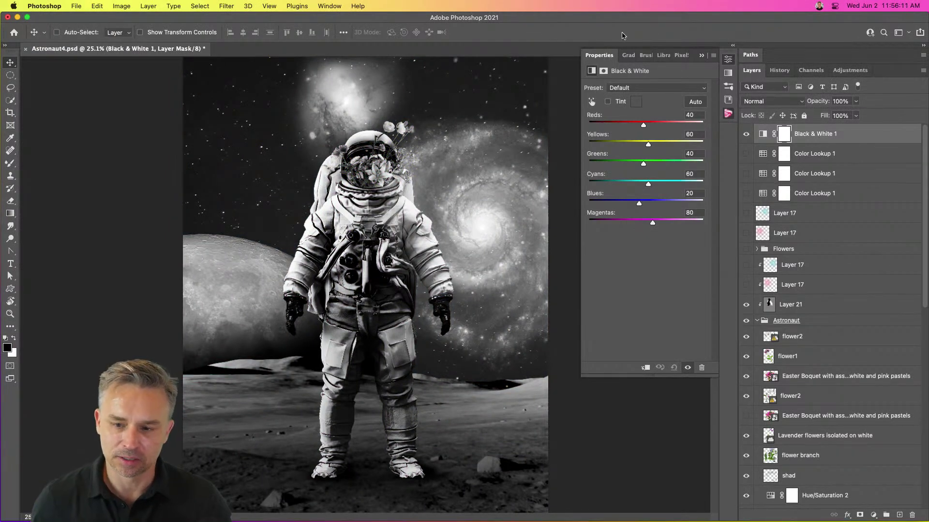
pyautogui.click(701, 56)
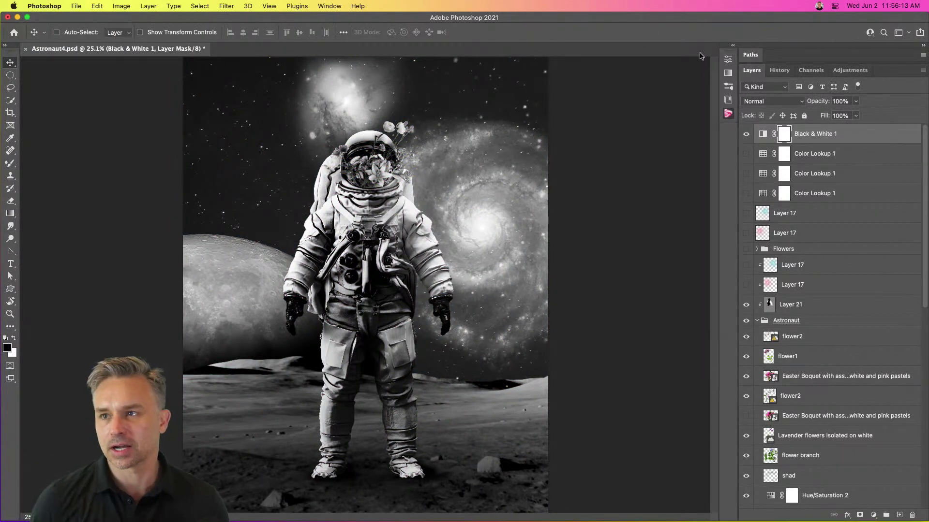
# Check the astronaut's tones in grayscale up close and hide the Black & White 1 adjustment layer
pyautogui.press('super+equal')
pyautogui.press('super+equal')
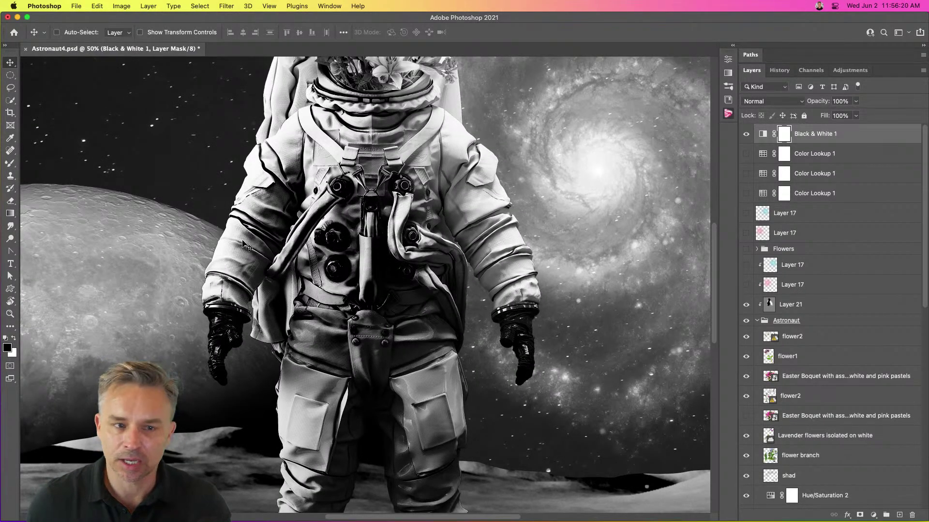
pyautogui.click(746, 135)
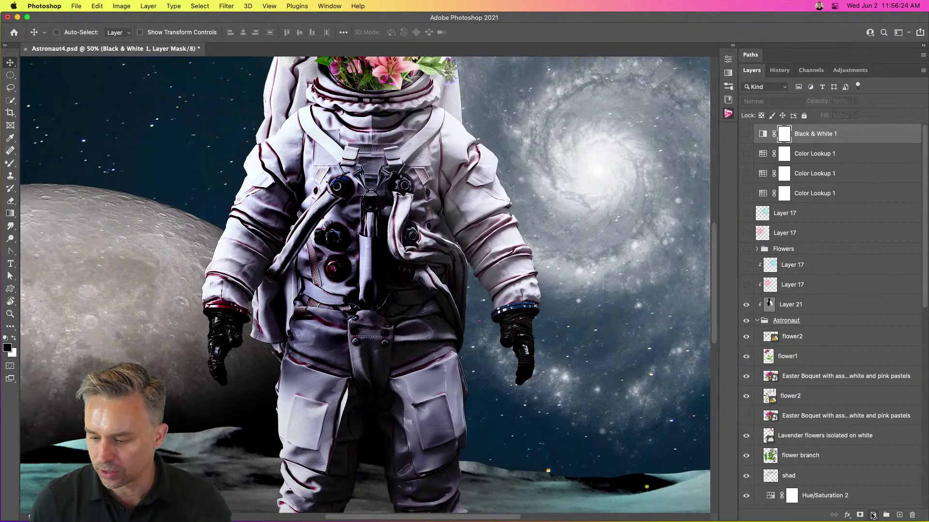
# Add a Hue/Saturation adjustment layer at the top of the layer stack with Saturation set to -100
pyautogui.click(873, 516)
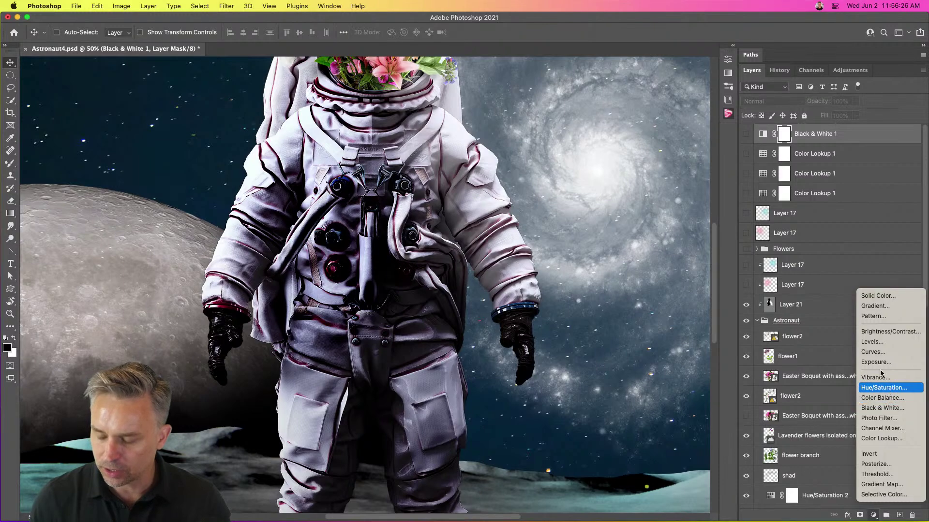
pyautogui.click(883, 388)
pyautogui.moveTo(623, 146); pyautogui.dragTo(588, 146)
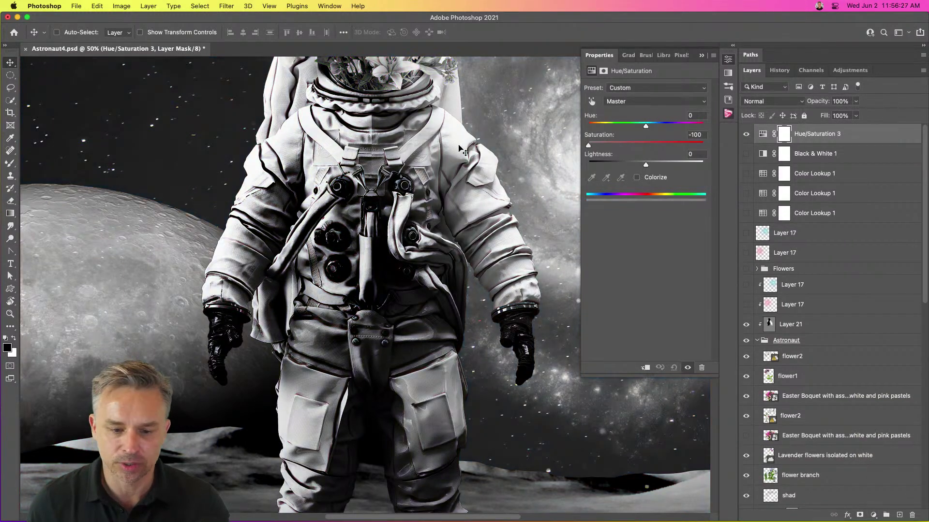
pyautogui.click(703, 58)
# Sample the dark gap between the astronaut's legs with the Eyedropper and open the foreground color's values
pyautogui.scroll(-5, 263, 291)
pyautogui.hscroll(-4, 263, 291)
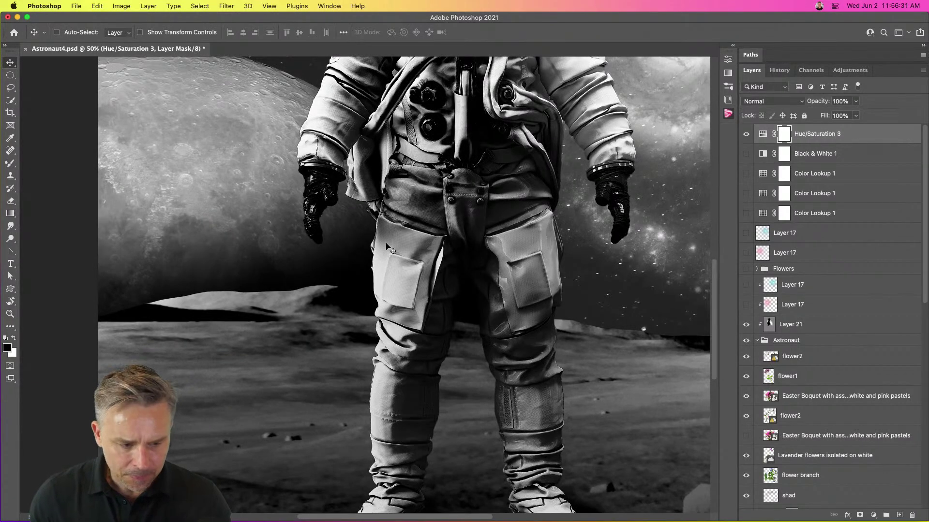
pyautogui.press('i')
pyautogui.click(459, 266)
pyautogui.click(464, 266)
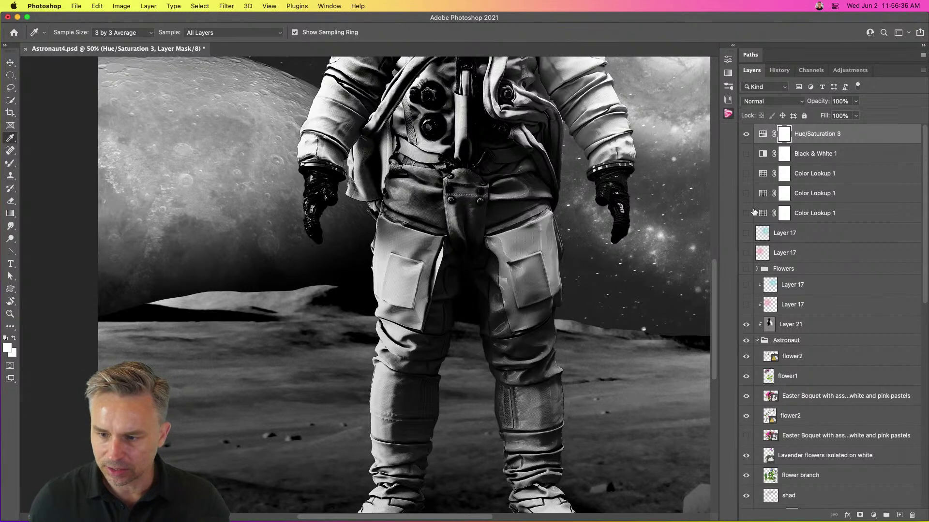
pyautogui.click(761, 135)
pyautogui.click(469, 268)
pyautogui.click(7, 346)
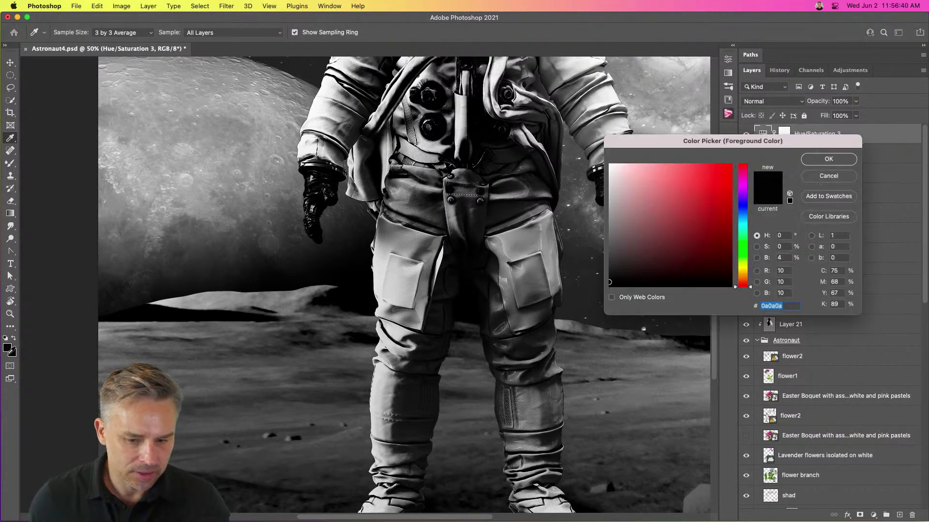
# Sample the moon's shadow, the ground, the lit moon surface and the sky to compare their brightness, then discard the color change
pyautogui.click(351, 282)
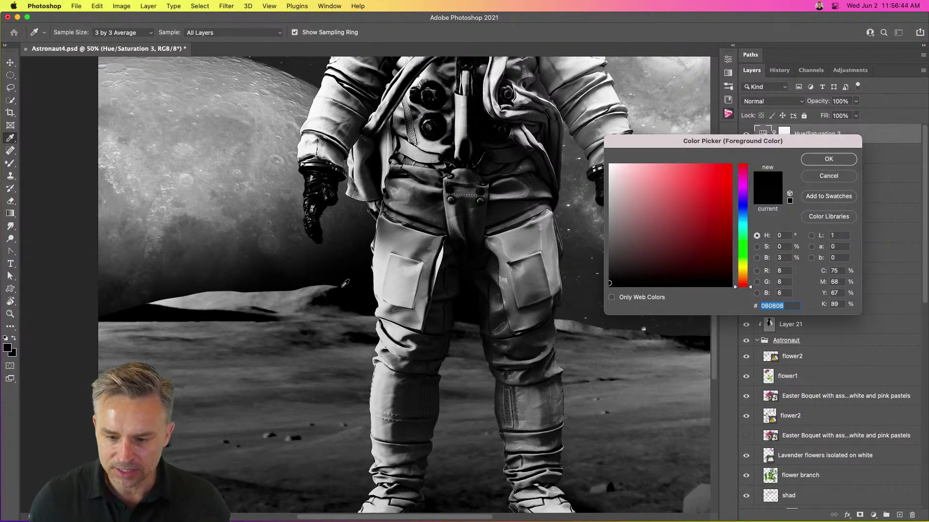
pyautogui.click(343, 371)
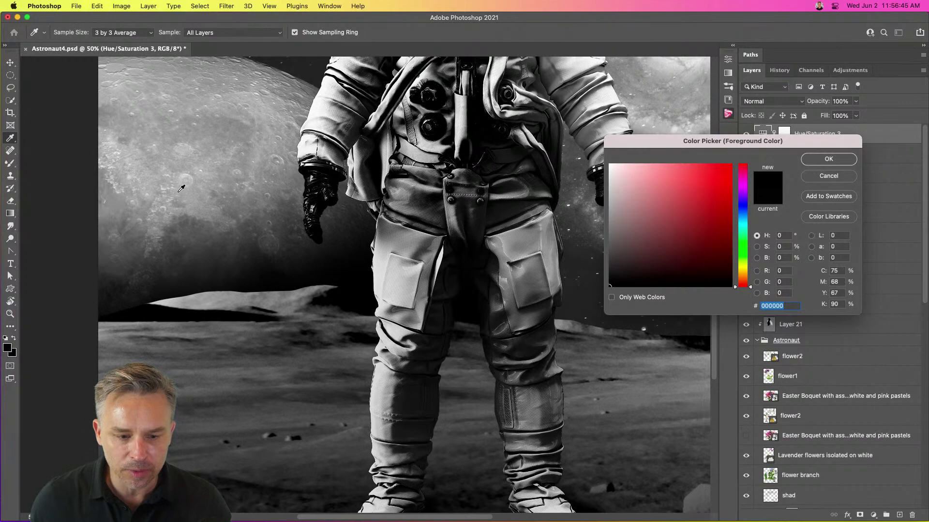
pyautogui.click(176, 188)
pyautogui.hscroll(5, 158, 236)
pyautogui.scroll(2, 157, 237)
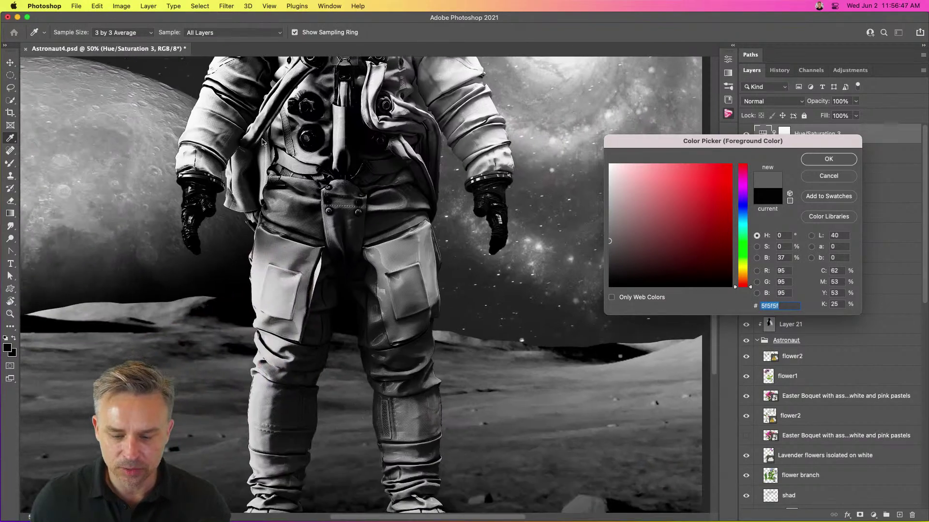
pyautogui.hscroll(3, 265, 141)
pyautogui.click(491, 308)
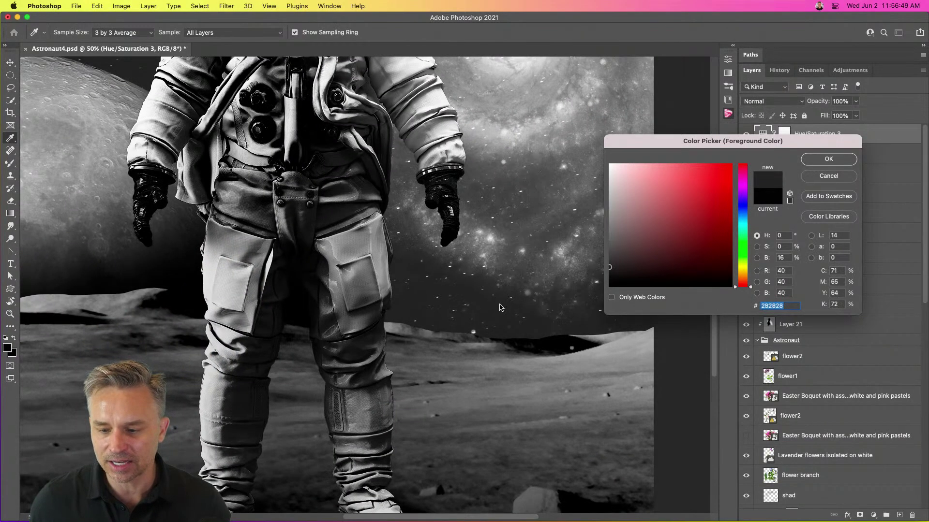
pyautogui.click(820, 177)
# Hide the Hue/Saturation 3 adjustment layer to restore the composite's color
pyautogui.click(746, 136)
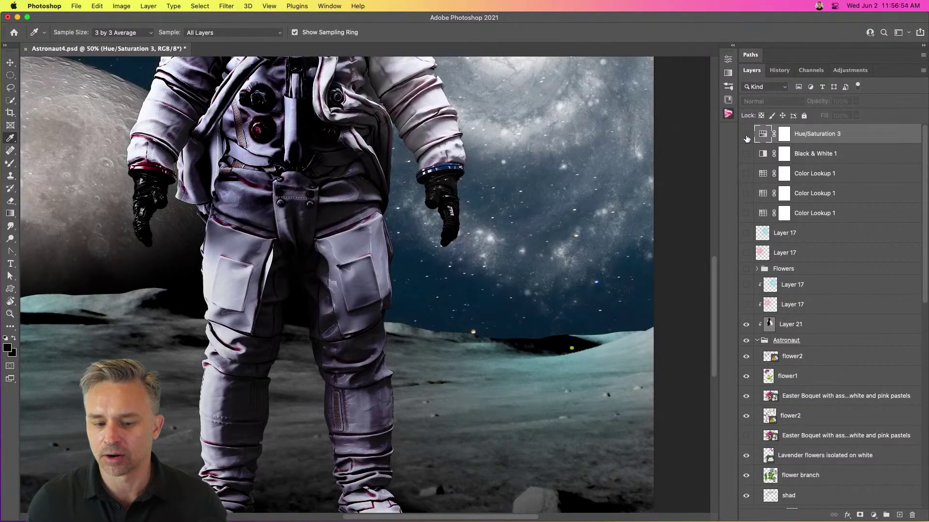
pyautogui.press('super+minus')
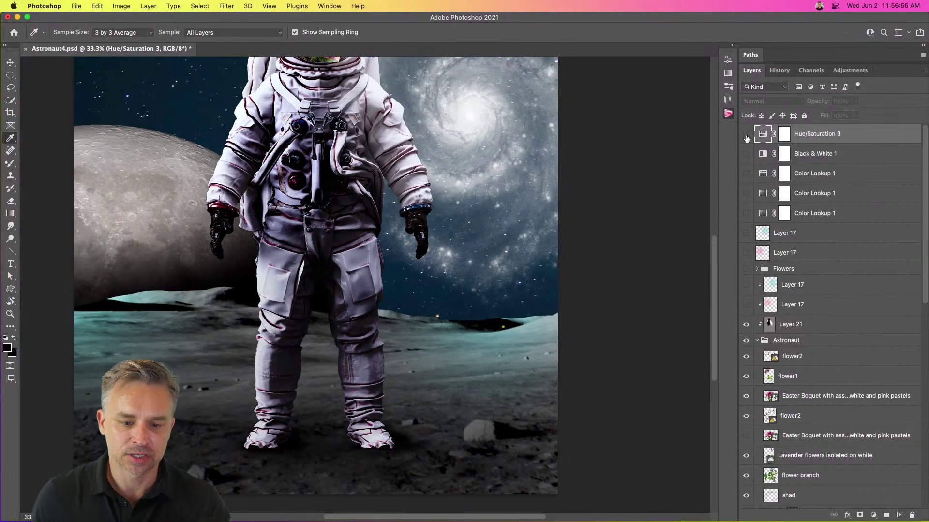
pyautogui.moveTo(187, 158); pyautogui.dragTo(283, 255)
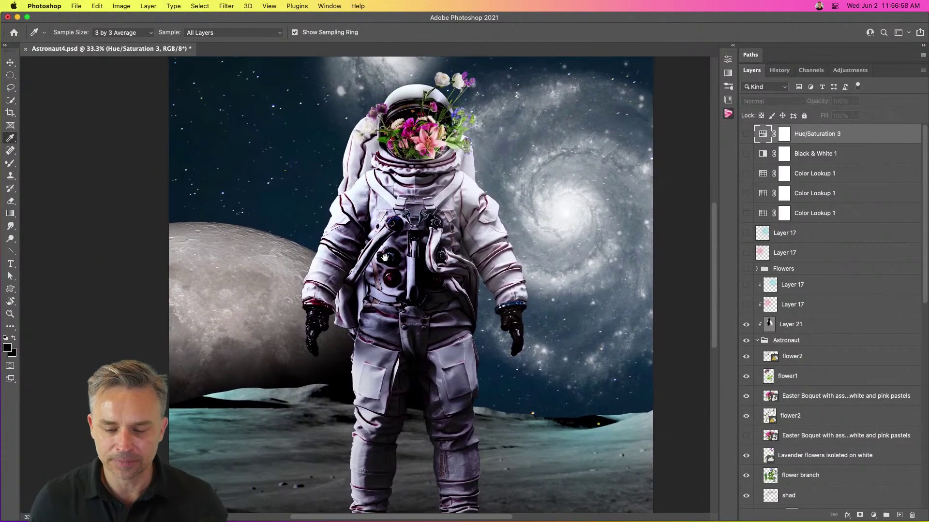
# Collapse the night sky layer's smart filters, select that layer and shift the starry sky slightly with the Move tool
pyautogui.click(10, 63)
pyautogui.scroll(-10, 767, 500)
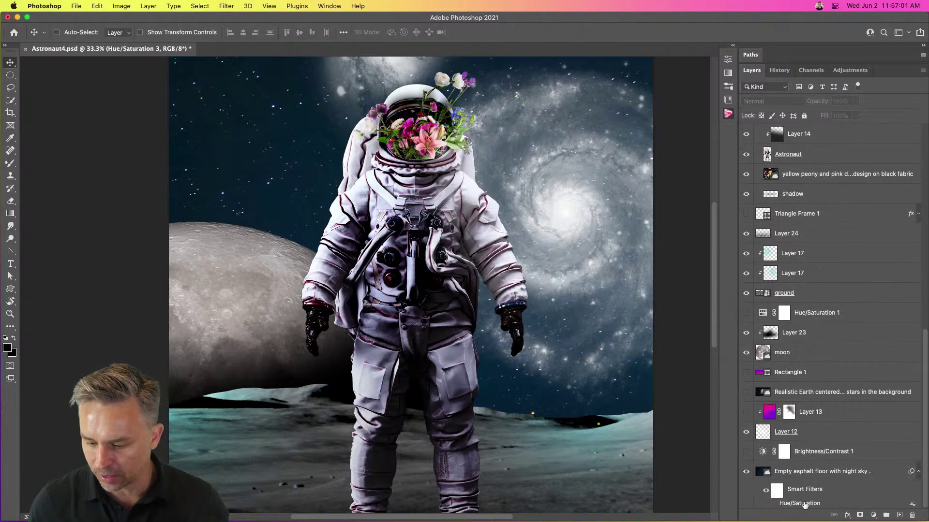
pyautogui.scroll(2, 767, 429)
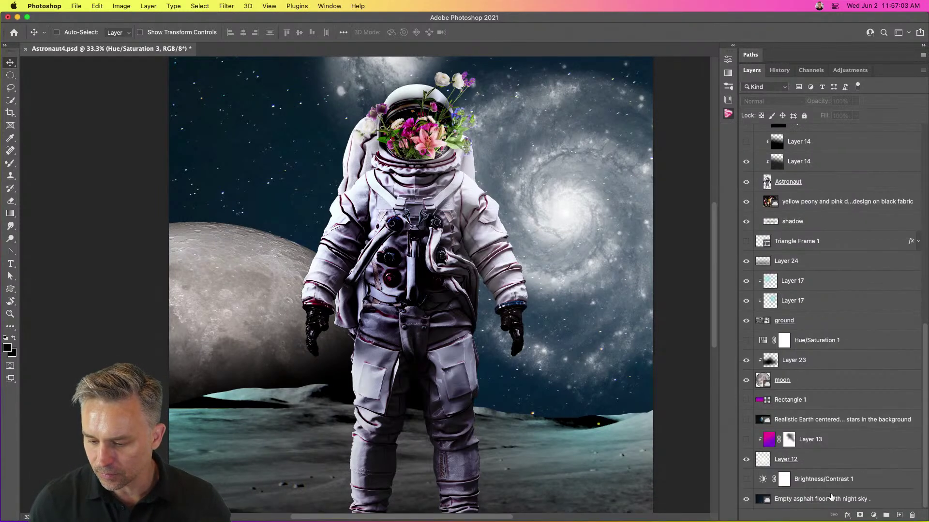
pyautogui.click(880, 499)
pyautogui.moveTo(383, 225); pyautogui.dragTo(339, 238)
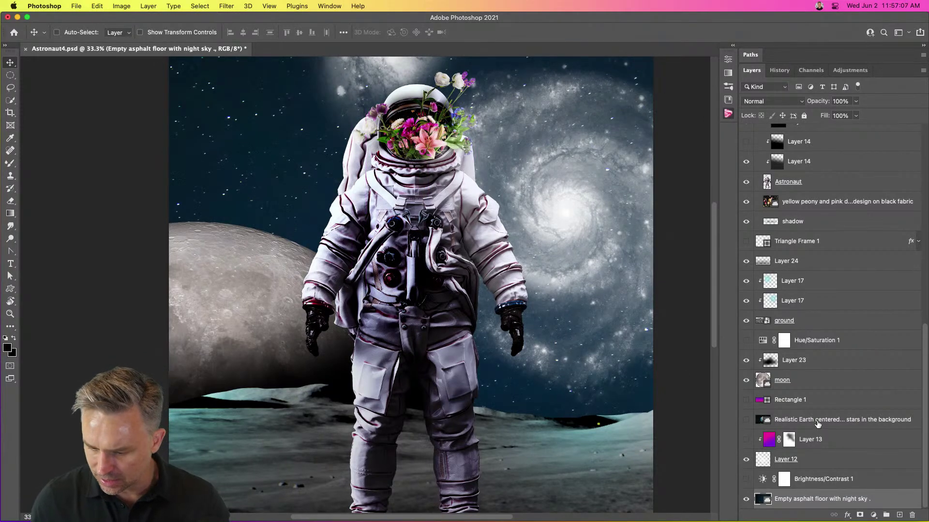
# Compare the scene with and without the night sky and galaxy layers, leaving the sky shown and Layer 12 hidden
pyautogui.click(746, 500)
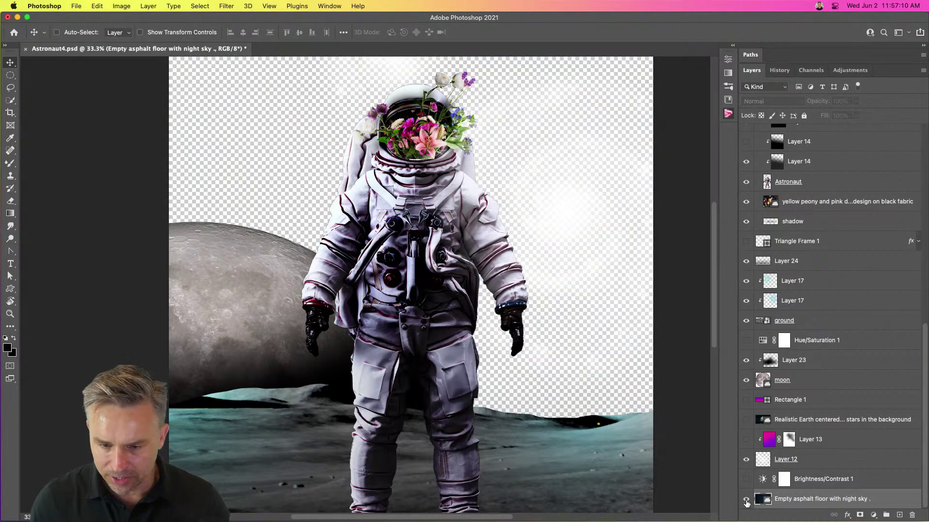
pyautogui.click(746, 499)
pyautogui.click(746, 460)
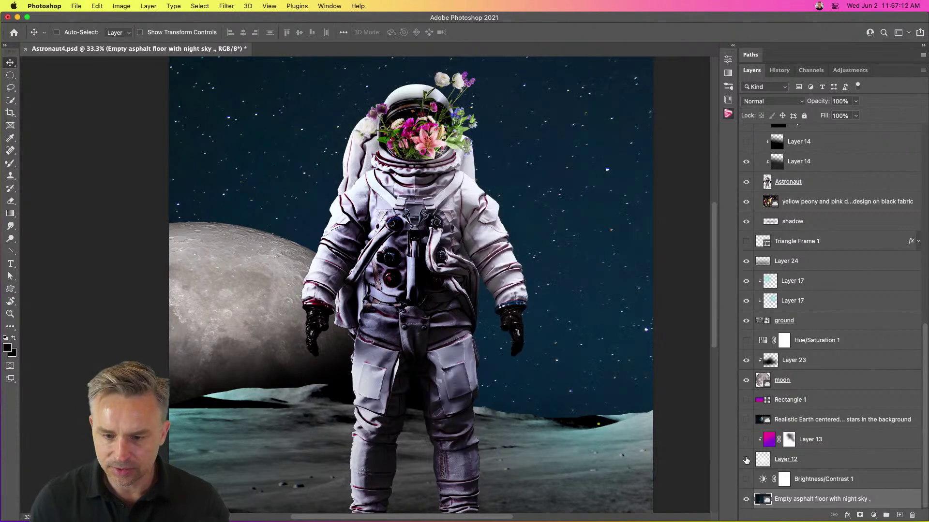
pyautogui.click(747, 460)
pyautogui.click(746, 460)
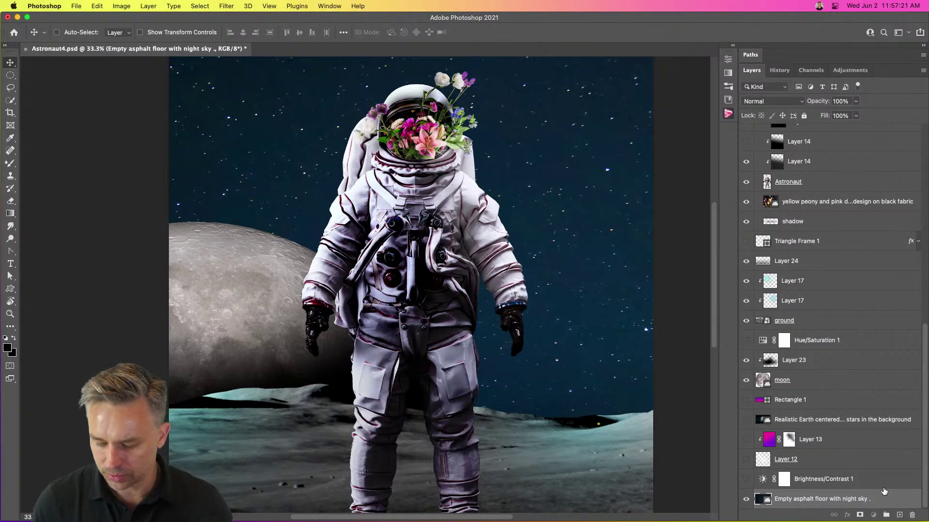
# Darken the night sky layer with a Levels adjustment, raising the black input level to 34
pyautogui.press('super+l')
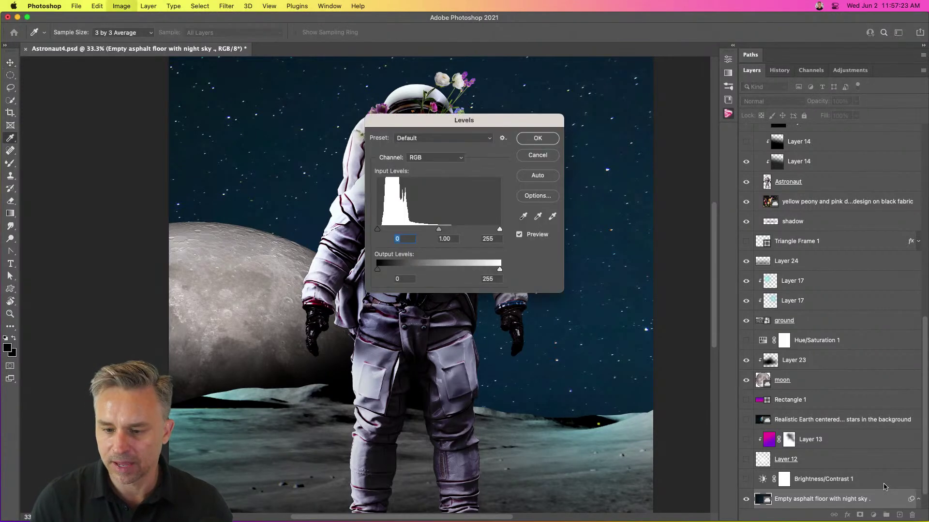
pyautogui.moveTo(381, 123); pyautogui.dragTo(501, 170)
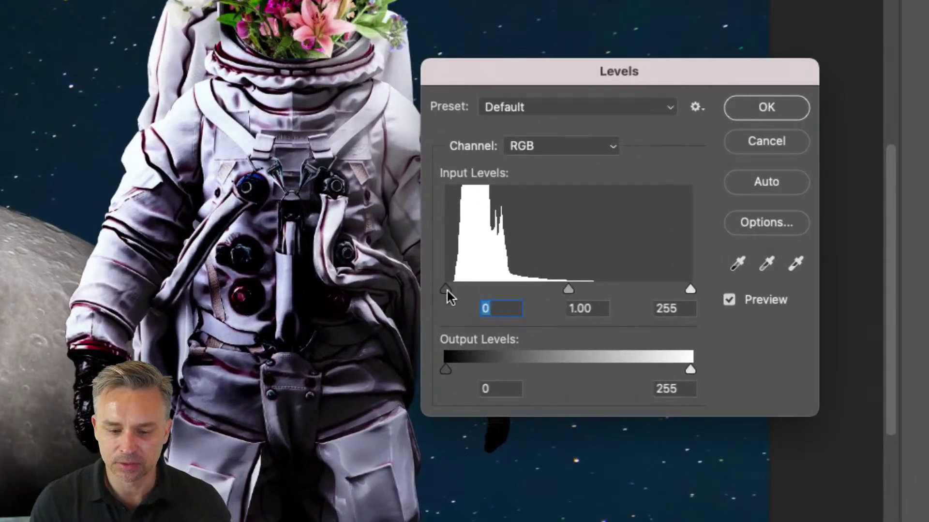
pyautogui.moveTo(445, 288); pyautogui.dragTo(508, 278)
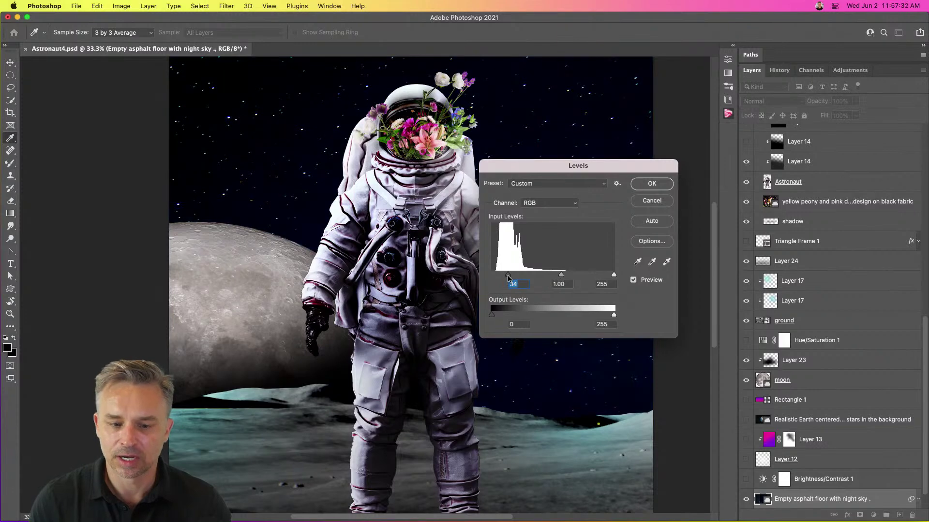
pyautogui.click(648, 184)
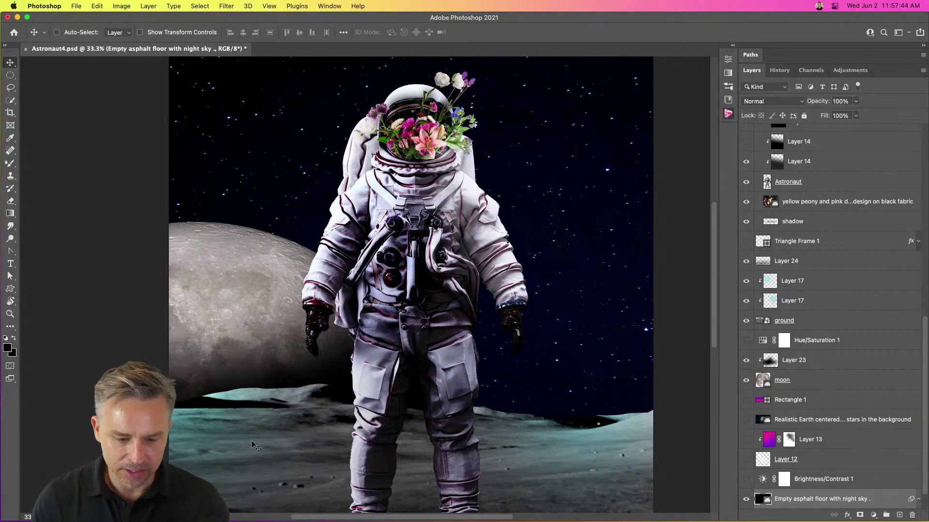
# Hide both Layer 17 color layers clipped to the ground and select the lower one
pyautogui.moveTo(747, 285)
pyautogui.mouseDown()
pyautogui.moveTo(748, 303)
pyautogui.moveTo(748, 285)
pyautogui.mouseUp()
pyautogui.click(796, 301)
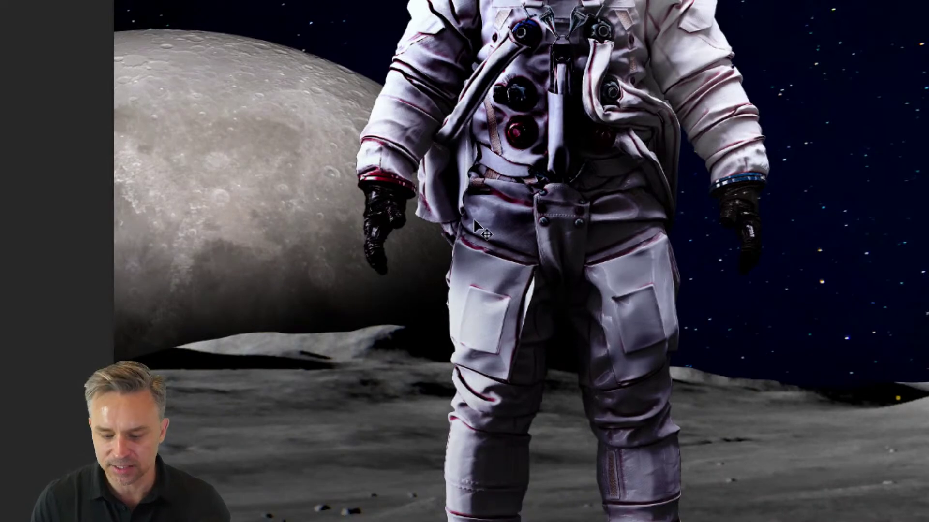
# Sample the astronaut suit's shadow tones and the gray ground to compare their colors, then discard the color change
pyautogui.press('i')
pyautogui.click(501, 220)
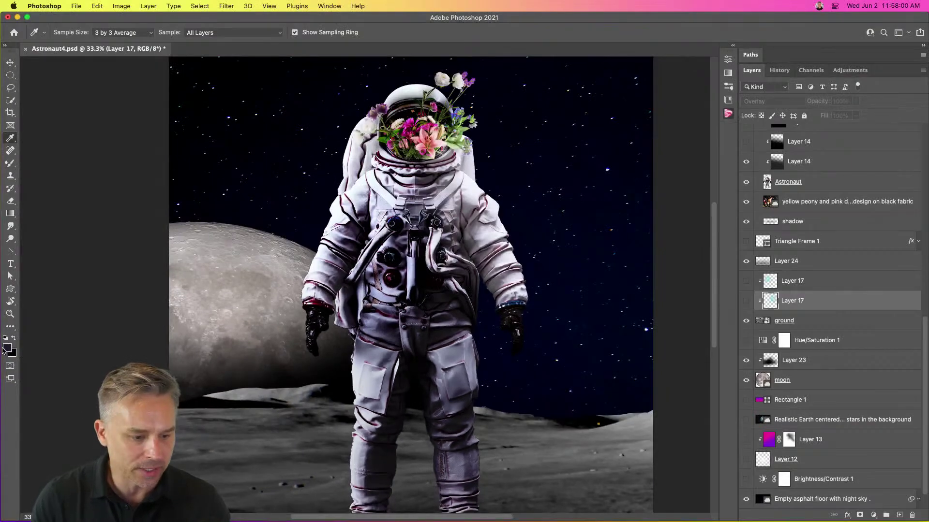
pyautogui.click(7, 348)
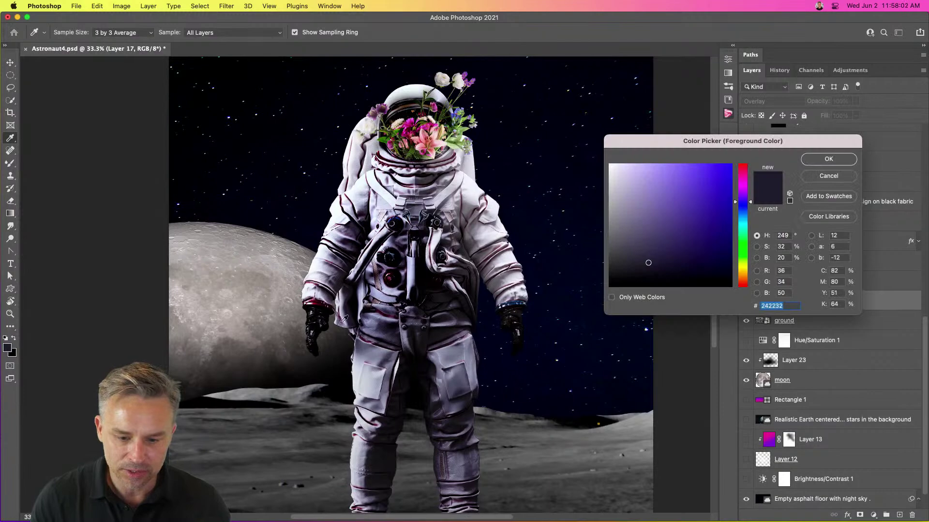
pyautogui.click(388, 332)
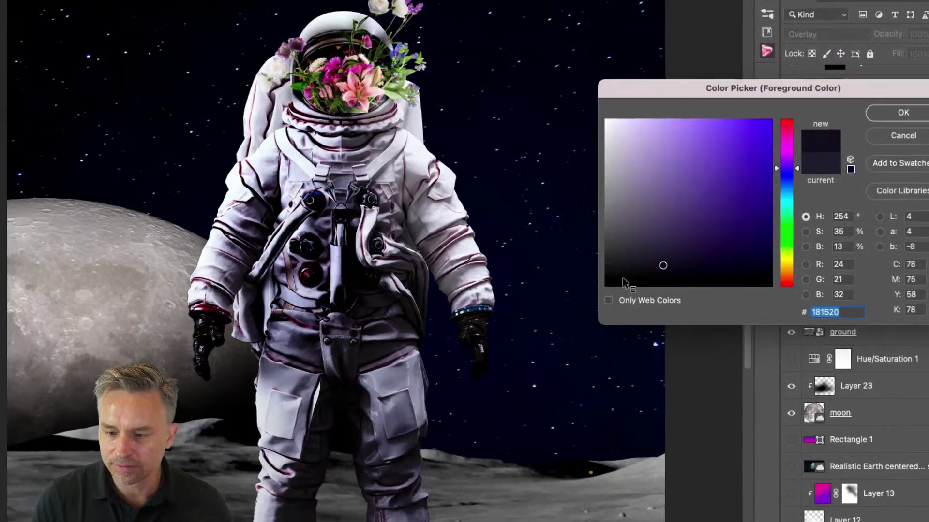
pyautogui.click(317, 344)
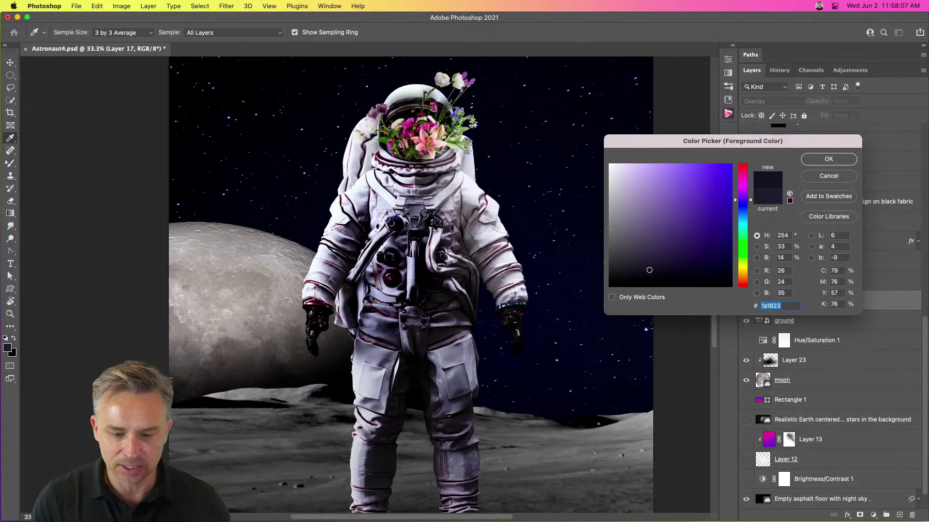
pyautogui.click(252, 452)
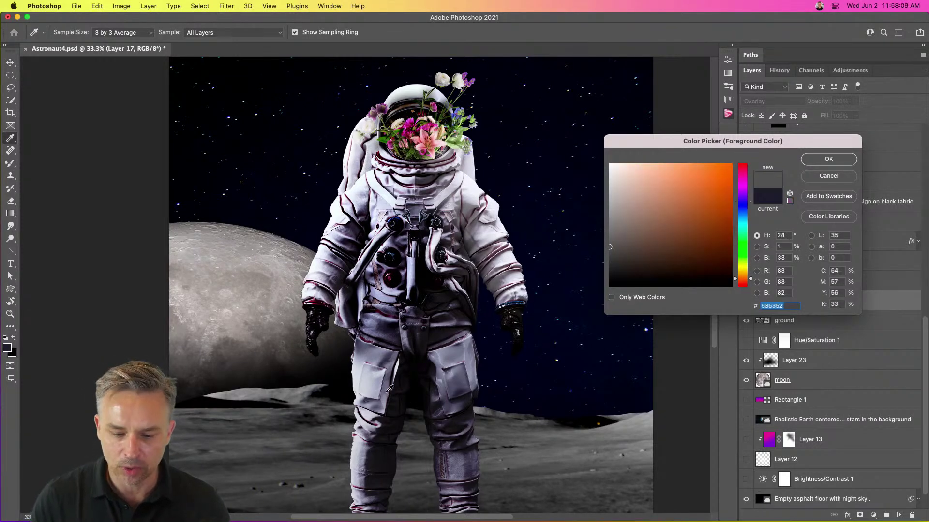
pyautogui.click(410, 365)
pyautogui.click(405, 349)
pyautogui.click(391, 343)
pyautogui.click(384, 336)
pyautogui.click(390, 342)
pyautogui.moveTo(398, 342)
pyautogui.mouseDown()
pyautogui.moveTo(422, 353)
pyautogui.moveTo(409, 357)
pyautogui.moveTo(406, 338)
pyautogui.moveTo(396, 350)
pyautogui.moveTo(388, 334)
pyautogui.mouseUp()
pyautogui.click(815, 173)
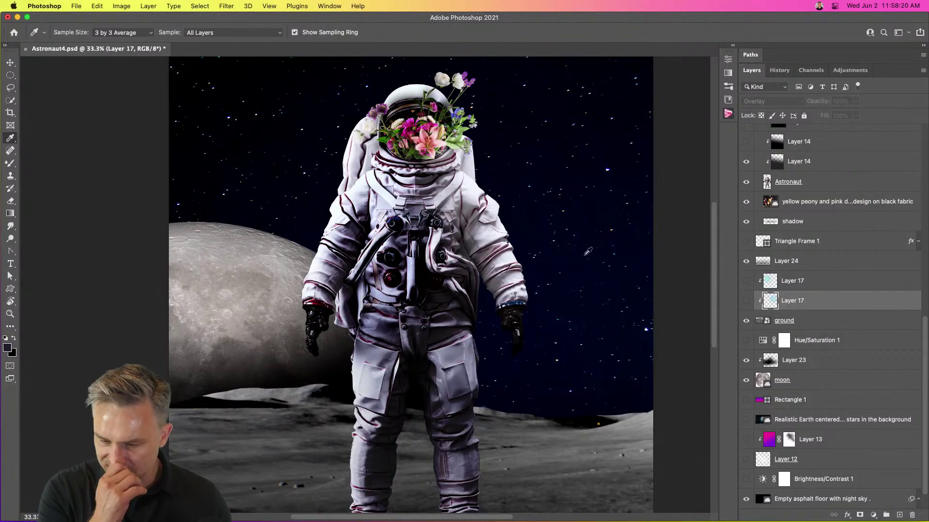
# Add a new layer clipped to the ground, sample the suit's shadow and set the foreground to the more saturated blue 2d2b83
pyautogui.click(796, 321)
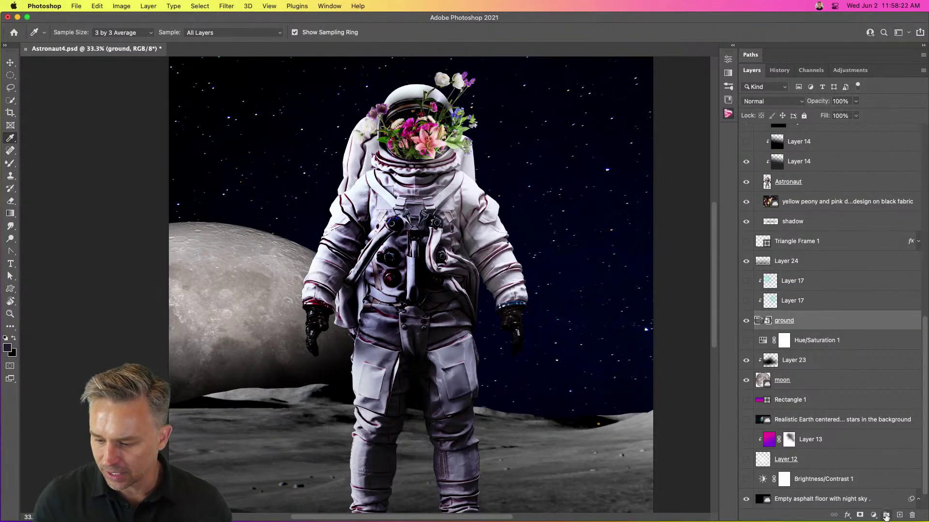
pyautogui.click(899, 515)
pyautogui.click(374, 321)
pyautogui.click(8, 347)
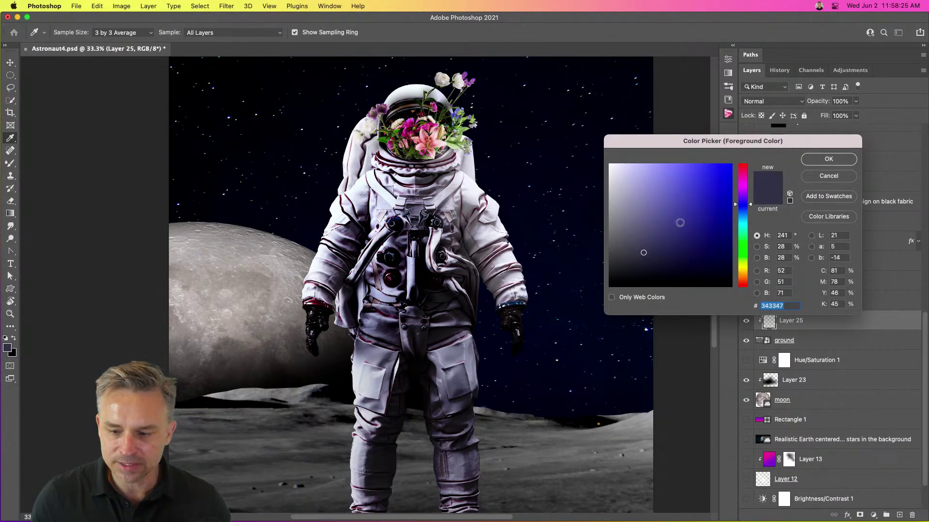
pyautogui.click(670, 221)
pyautogui.click(689, 219)
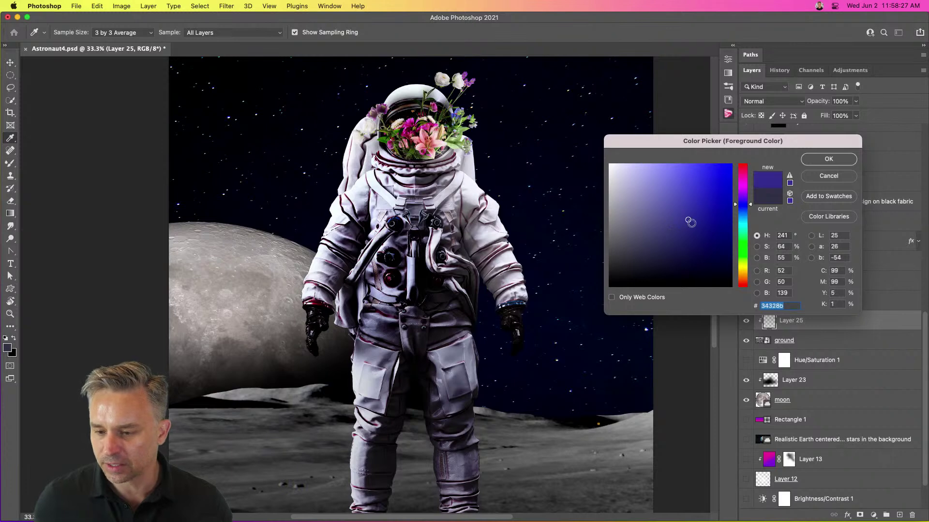
pyautogui.press('Return')
# Switch from the Mixer Brush to the regular Brush tool with a Soft Round tip and 9% flow
pyautogui.press('b')
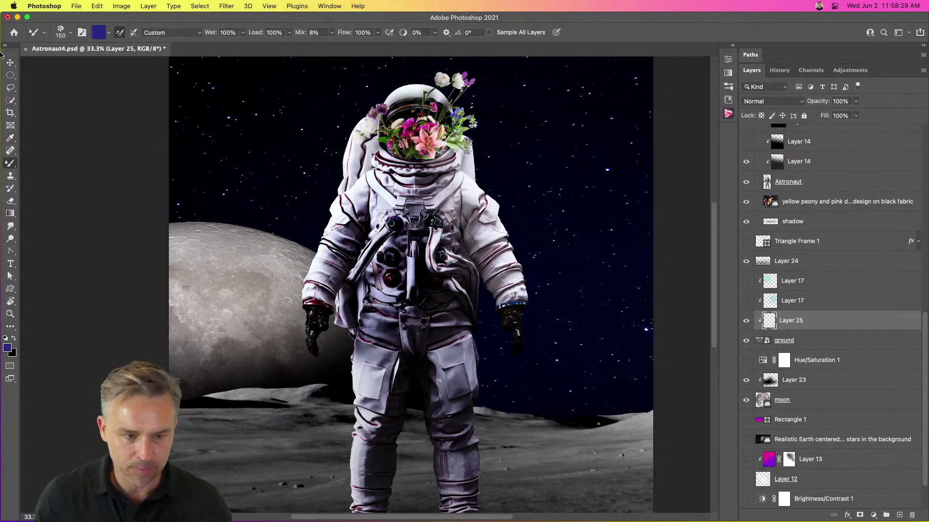
pyautogui.click(70, 34)
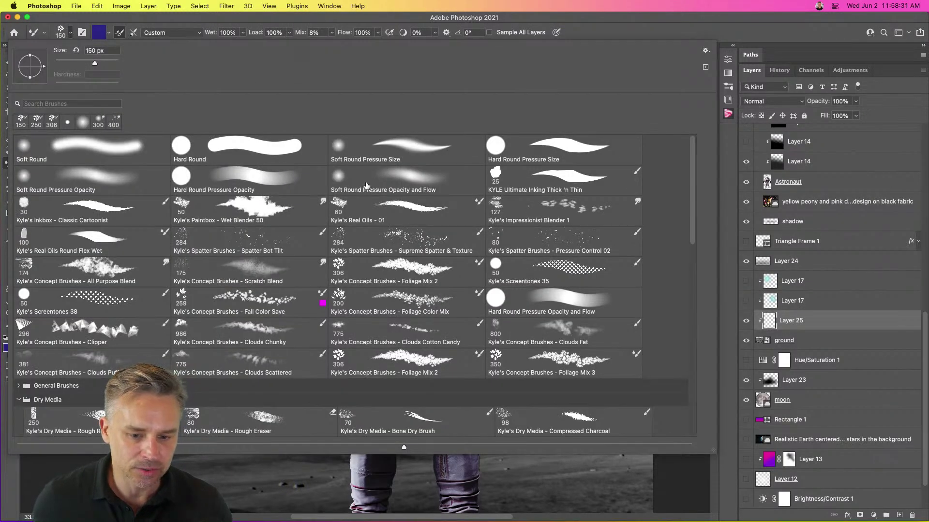
pyautogui.click(85, 152)
pyautogui.press('Return')
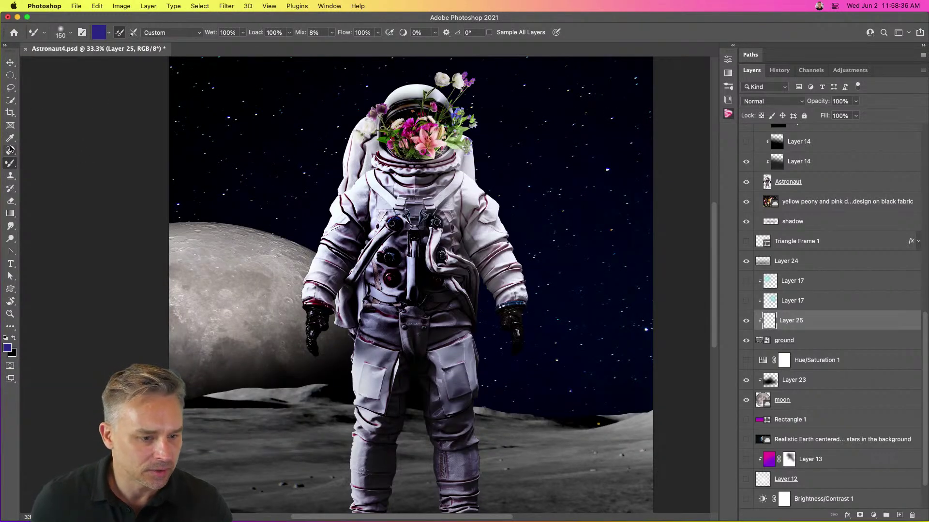
pyautogui.rightClick(11, 165)
pyautogui.click(46, 163)
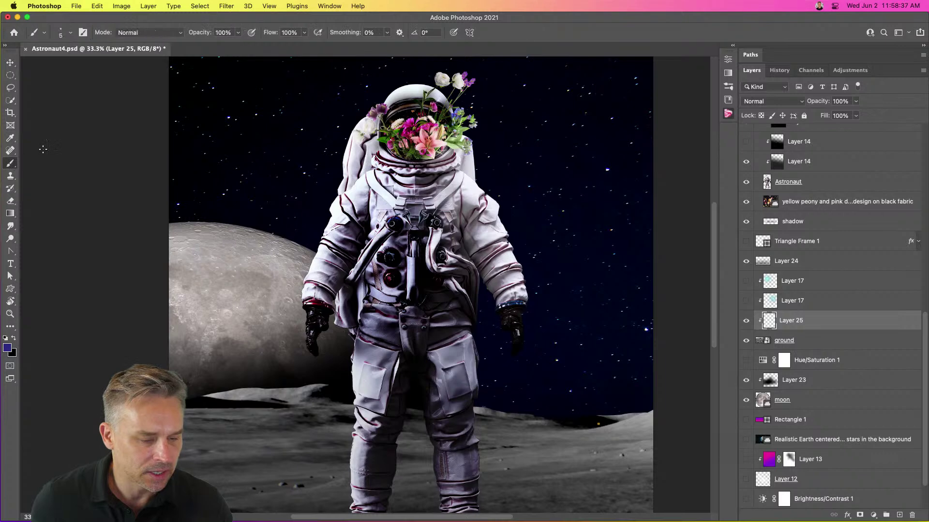
pyautogui.click(71, 33)
pyautogui.click(80, 154)
pyautogui.press('Return')
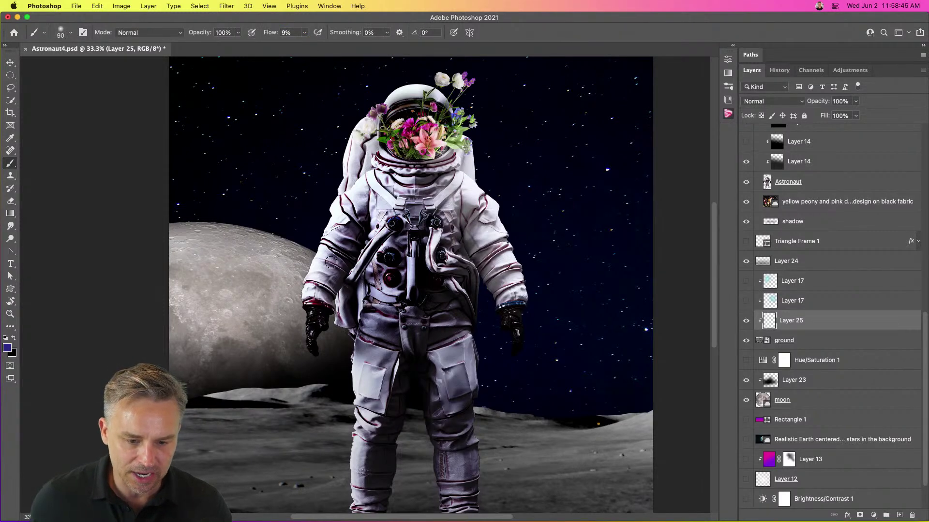
# Paint blue over the ground on Layer 25 with a 1200 px brush and reduce the layer's opacity to 53%
pyautogui.press(']')
pyautogui.press(']')
pyautogui.press(']')
pyautogui.press(']')
pyautogui.press(']')
pyautogui.press(']')
pyautogui.press(']')
pyautogui.press(']')
pyautogui.press(']')
pyautogui.moveTo(213, 381)
pyautogui.mouseDown()
pyautogui.moveTo(457, 398)
pyautogui.moveTo(163, 431)
pyautogui.mouseUp()
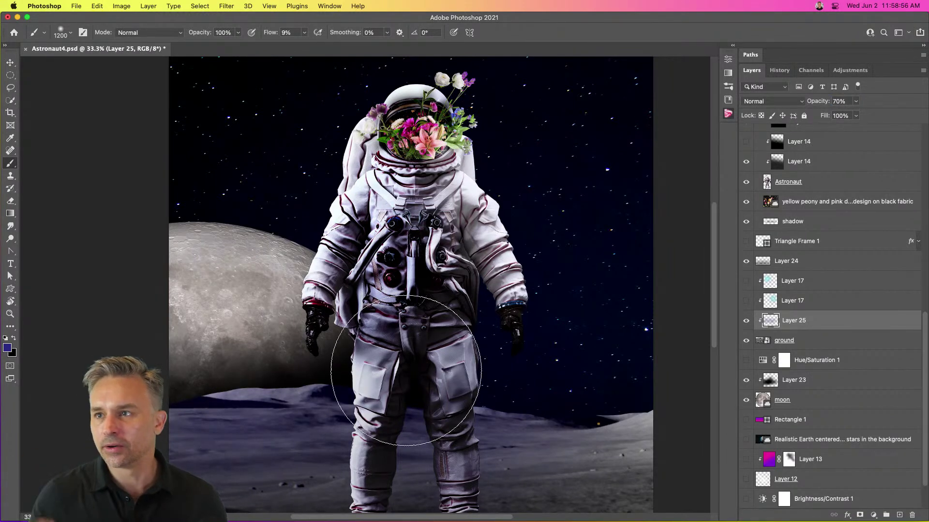
pyautogui.scroll(-5, 399, 361)
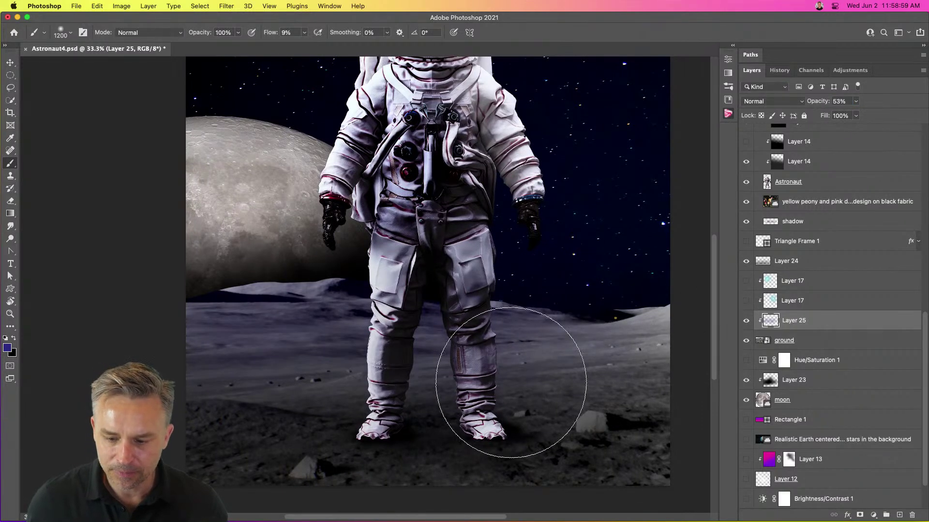
pyautogui.moveTo(408, 215); pyautogui.dragTo(409, 265)
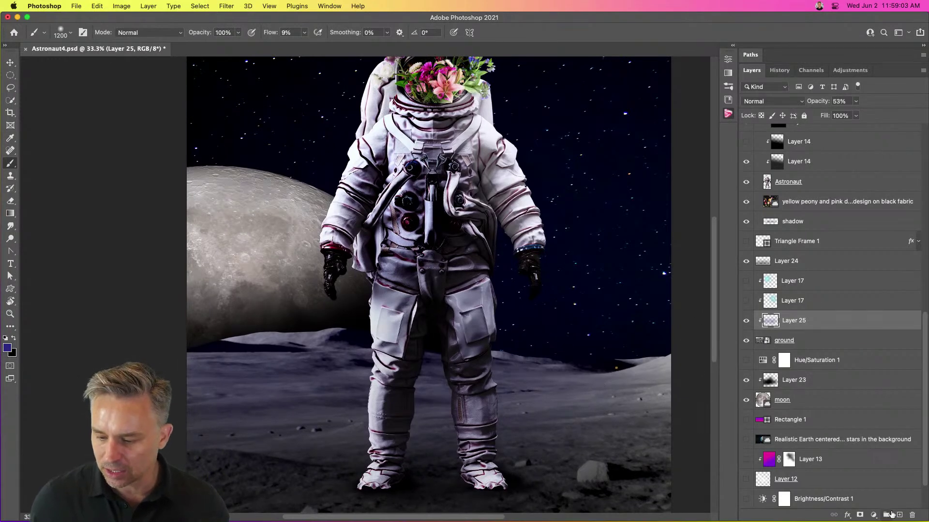
# Add another layer clipped to the ground, shift the foreground color to purple and paint a soft tint over the ground
pyautogui.click(897, 514)
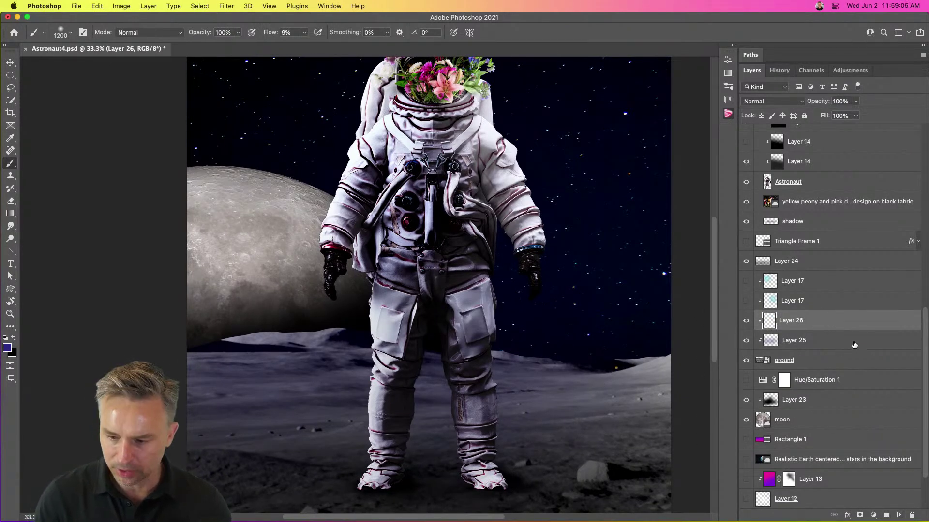
pyautogui.click(7, 349)
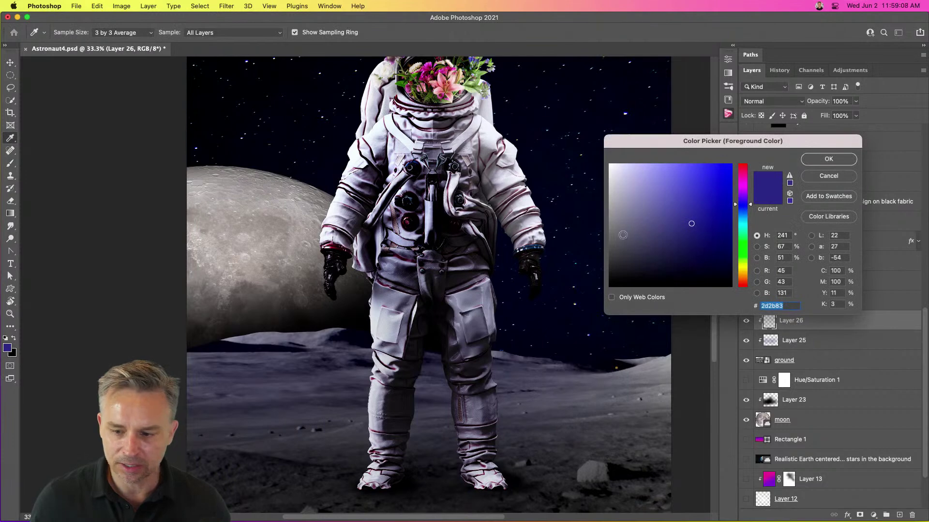
pyautogui.click(743, 199)
pyautogui.press('Return')
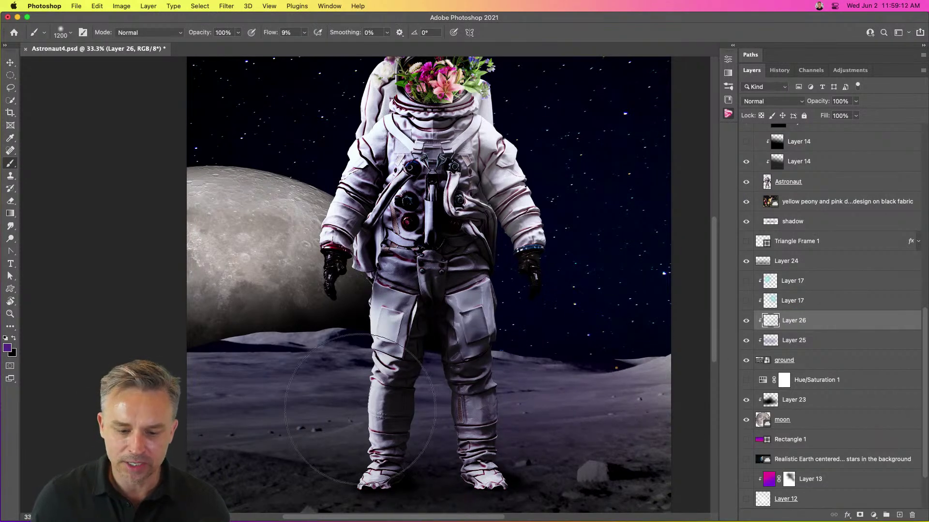
pyautogui.moveTo(362, 344); pyautogui.dragTo(347, 379)
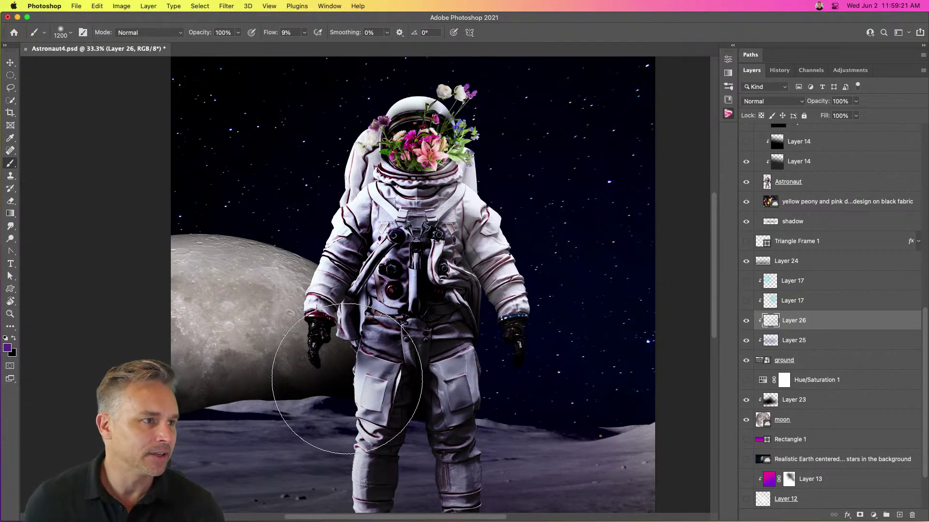
pyautogui.moveTo(365, 336)
pyautogui.mouseDown()
pyautogui.moveTo(400, 274)
pyautogui.moveTo(396, 226)
pyautogui.moveTo(381, 292)
pyautogui.moveTo(380, 275)
pyautogui.moveTo(363, 318)
pyautogui.moveTo(355, 222)
pyautogui.moveTo(345, 229)
pyautogui.mouseUp()
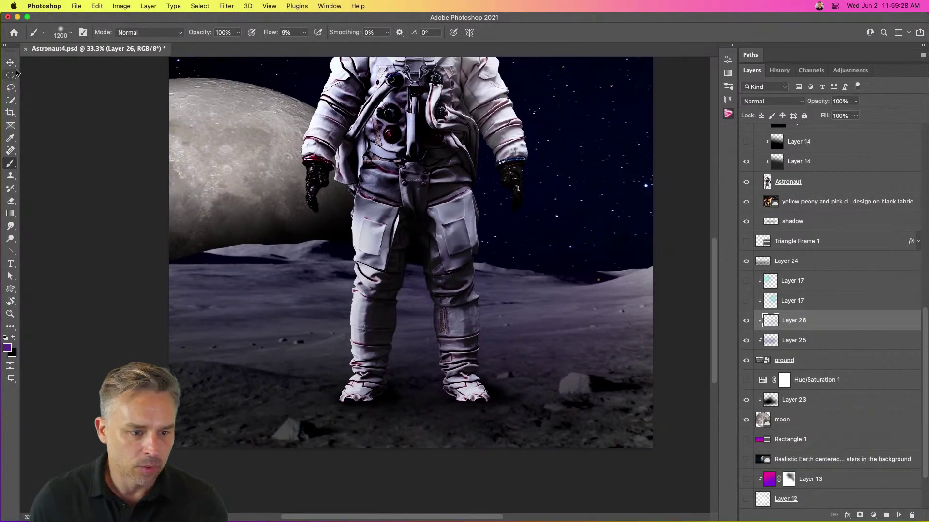
# Locate and select the astronaut's shadow layer, hiding and showing it to check its effect at the boots
pyautogui.click(11, 63)
pyautogui.rightClick(394, 424)
pyautogui.rightClick(261, 336)
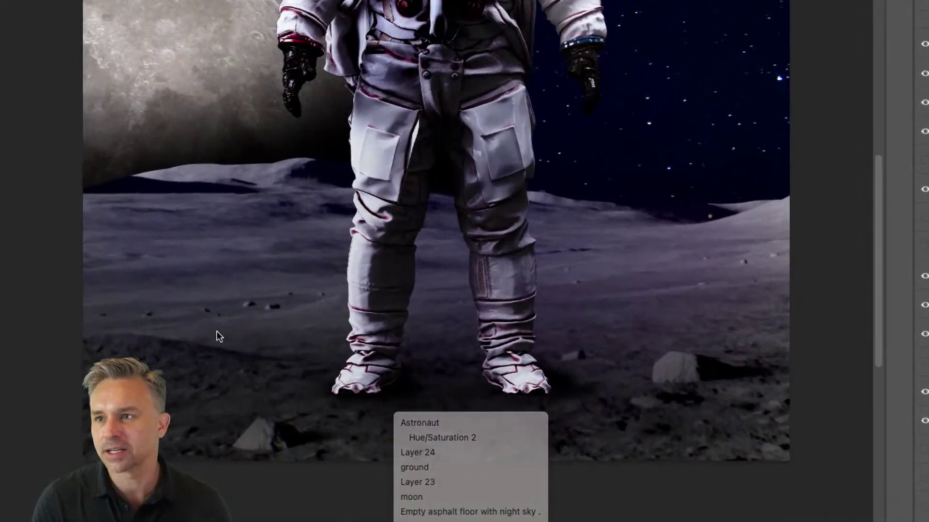
pyautogui.click(514, 383)
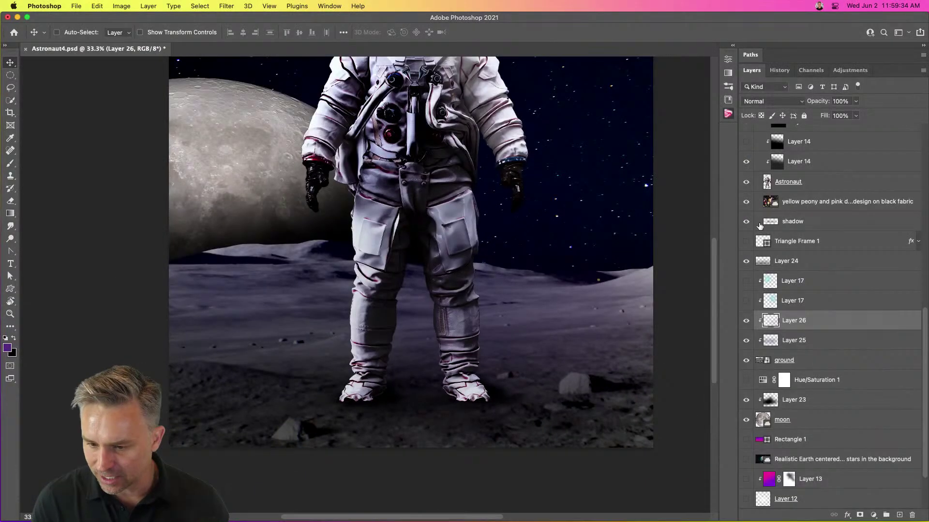
pyautogui.click(779, 261)
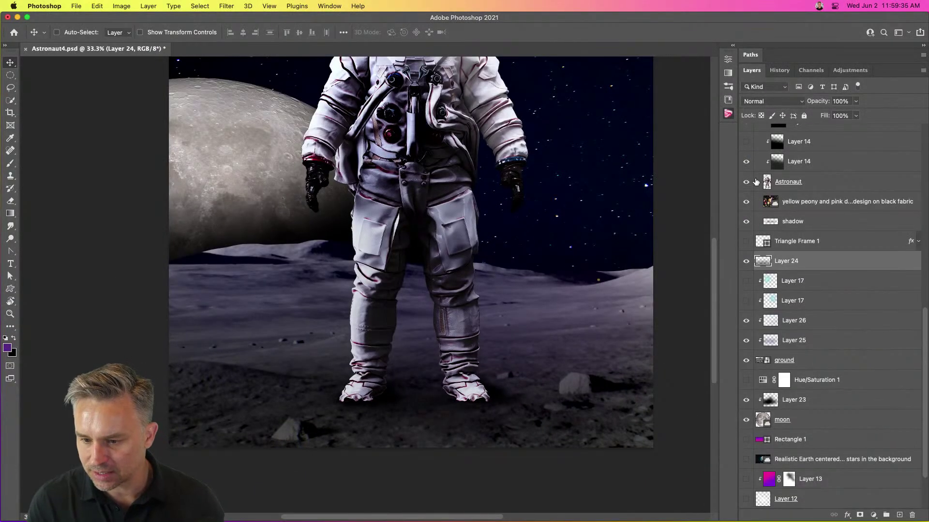
pyautogui.click(789, 221)
pyautogui.click(747, 222)
pyautogui.click(747, 222)
# Set the foreground to black 000000 and strengthen the shadow around the astronaut's boots with a 200 px brush
pyautogui.press('b')
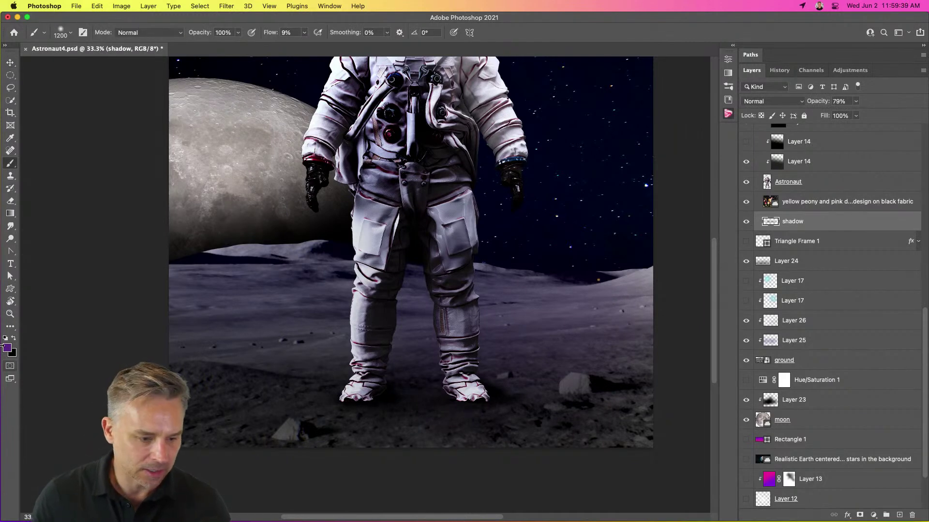
pyautogui.click(8, 348)
pyautogui.click(659, 265)
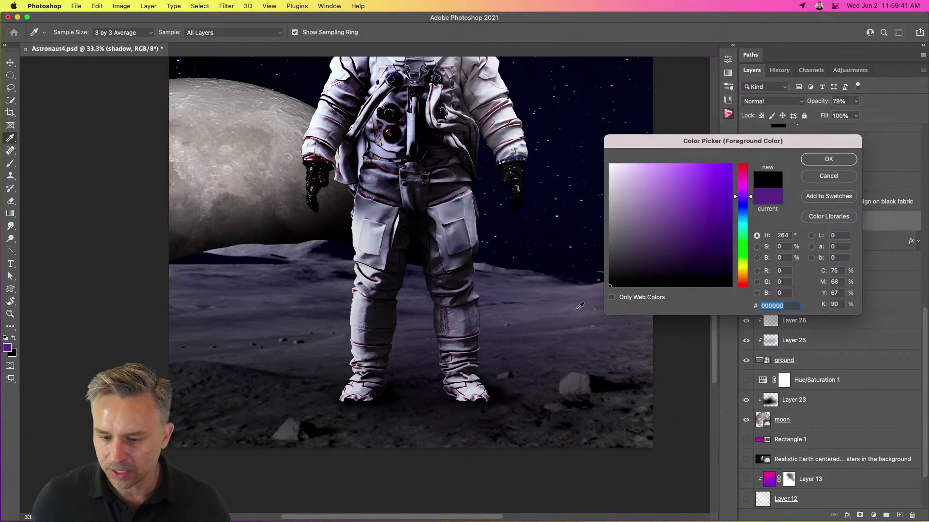
pyautogui.press('Return')
pyautogui.press('[')
pyautogui.press('[')
pyautogui.press('[')
pyautogui.press('[')
pyautogui.press('[')
pyautogui.press('[')
pyautogui.press('[')
pyautogui.press('[')
pyautogui.press('[')
pyautogui.press('[')
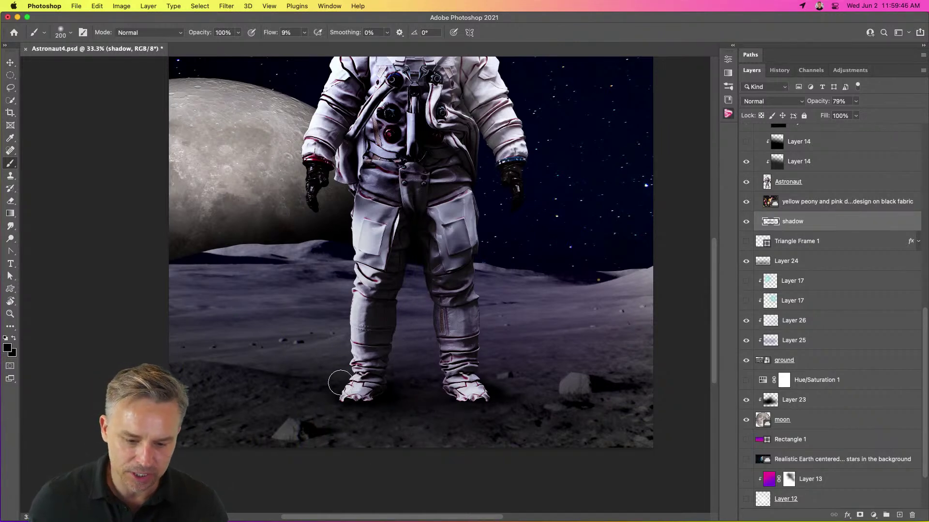
pyautogui.moveTo(373, 235); pyautogui.dragTo(397, 414)
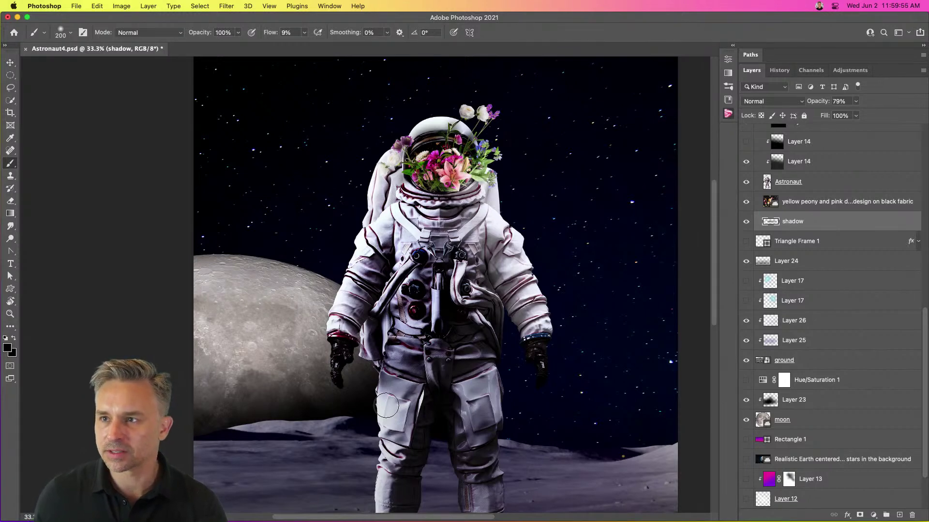
pyautogui.scroll(-4, 435, 286)
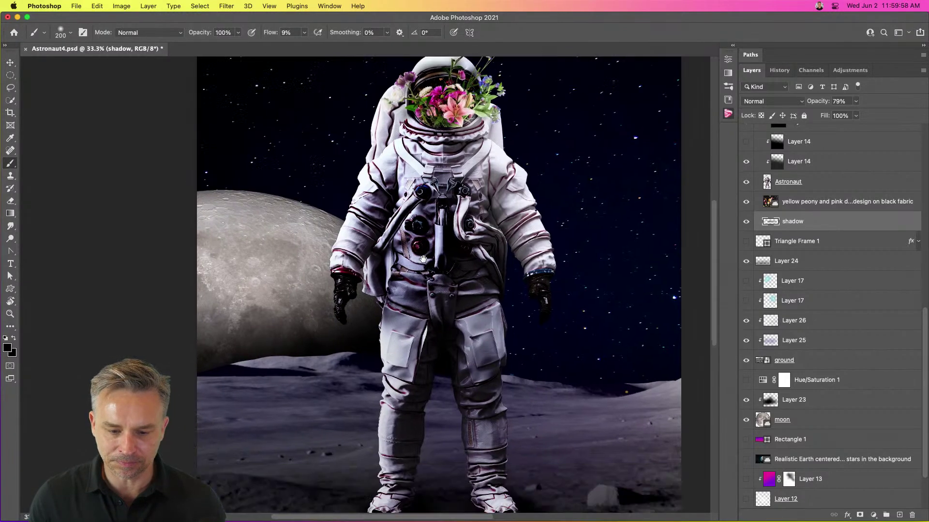
# Identify the layer behind the large moon on the canvas and hide the moon layer
pyautogui.click(10, 63)
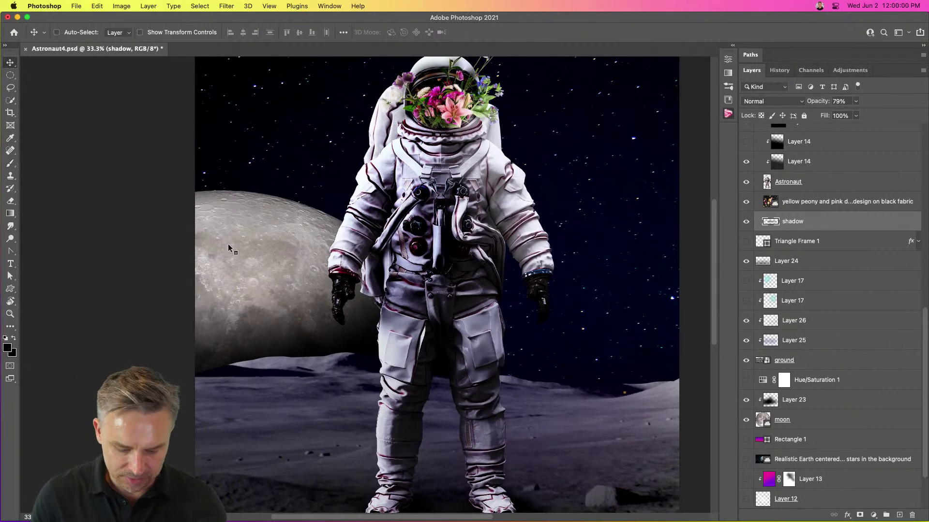
pyautogui.rightClick(228, 247)
pyautogui.rightClick(212, 206)
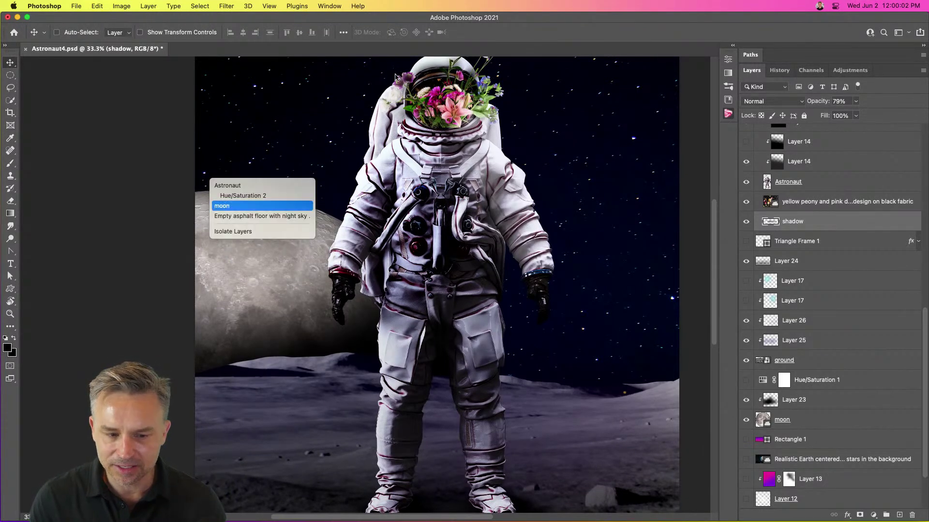
pyautogui.click(537, 112)
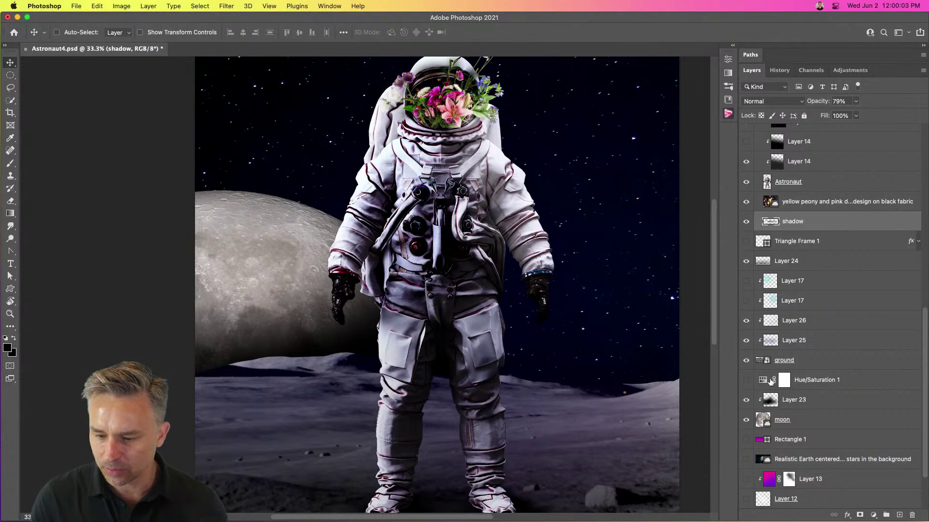
pyautogui.click(745, 420)
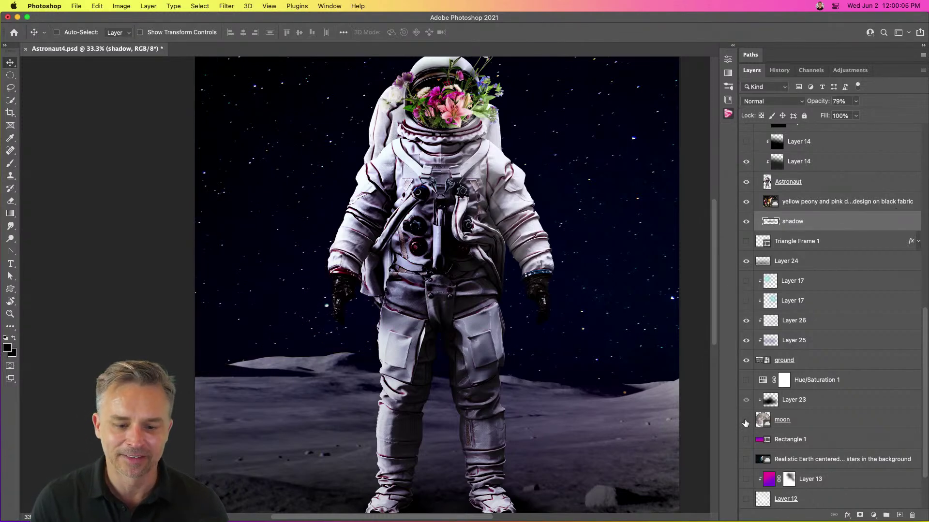
pyautogui.scroll(5, 680, 69)
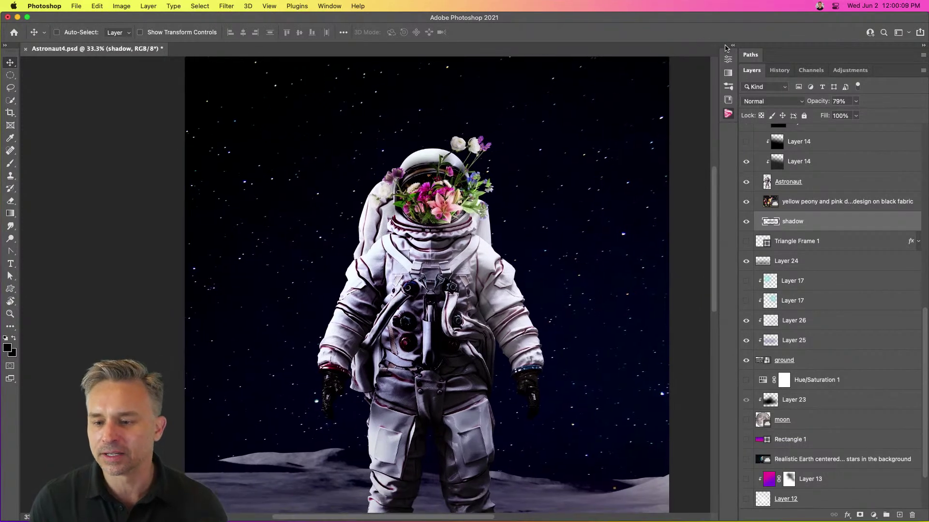
# Place the space stars image from the SPACE library at about 108% scale and move its layer behind the astronaut and ground, below Rectangle 1
pyautogui.click(734, 46)
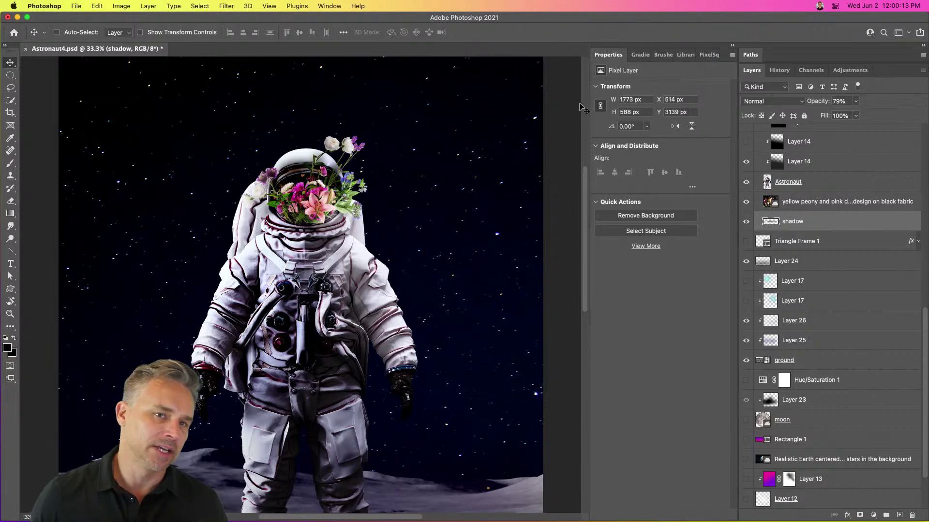
pyautogui.click(688, 56)
pyautogui.scroll(-15, 629, 332)
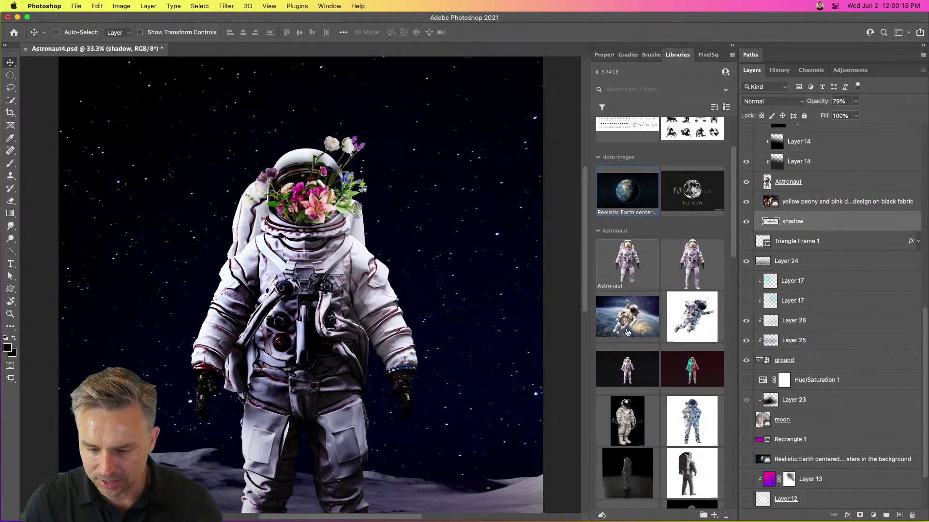
pyautogui.scroll(-10, 631, 333)
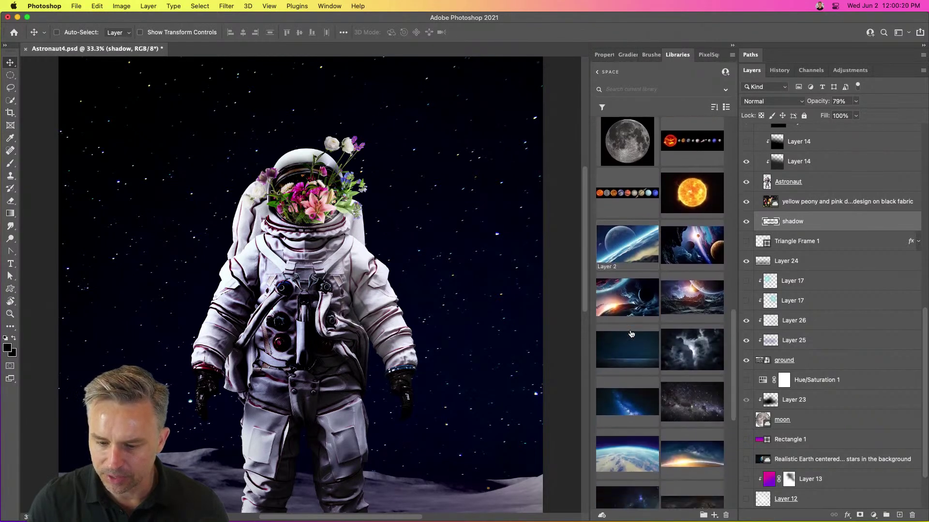
pyautogui.scroll(-5, 631, 332)
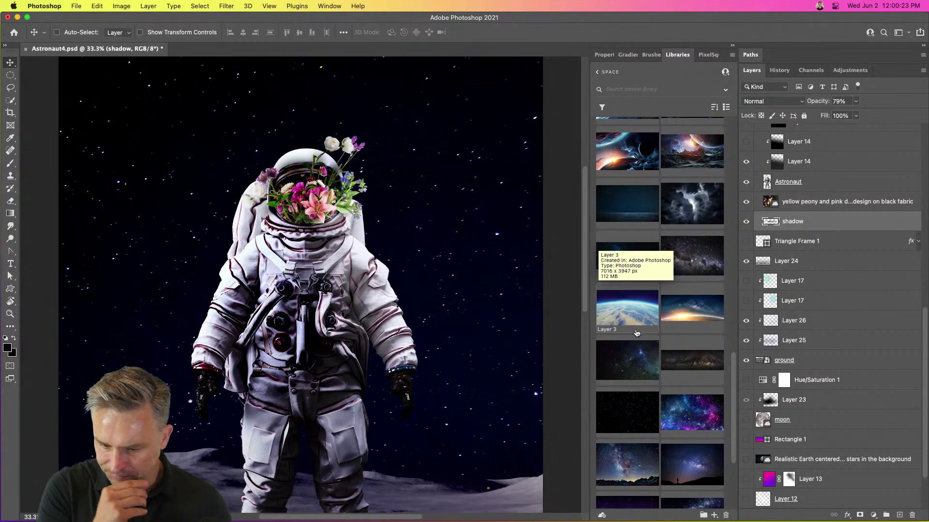
pyautogui.scroll(-5, 674, 434)
pyautogui.scroll(-3, 675, 387)
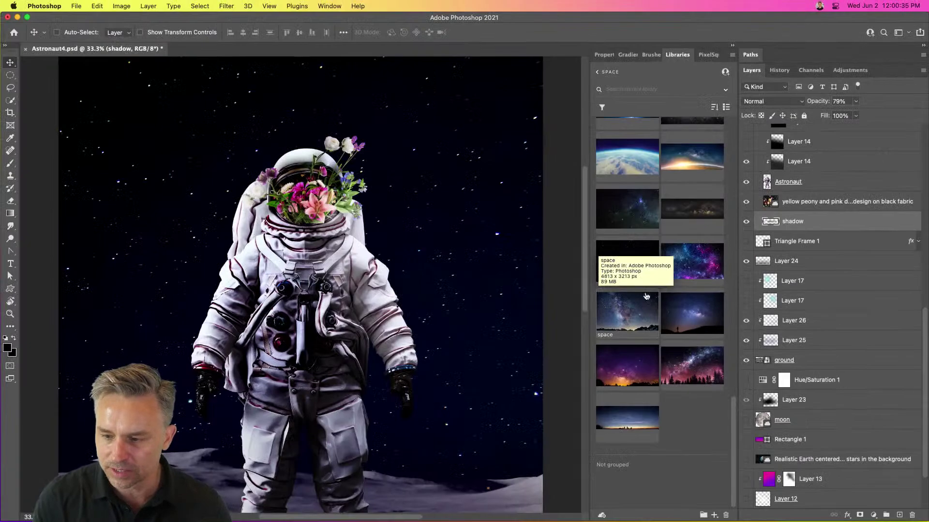
pyautogui.moveTo(677, 272); pyautogui.dragTo(190, 239)
pyautogui.moveTo(106, 218); pyautogui.dragTo(366, 313)
pyautogui.moveTo(137, 169); pyautogui.dragTo(22, 58)
pyautogui.press('Return')
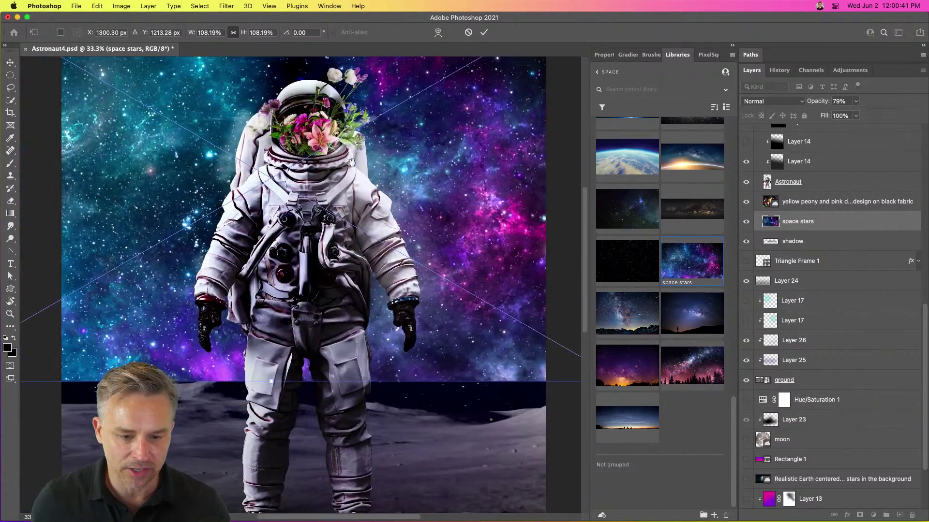
pyautogui.moveTo(811, 222); pyautogui.dragTo(777, 469)
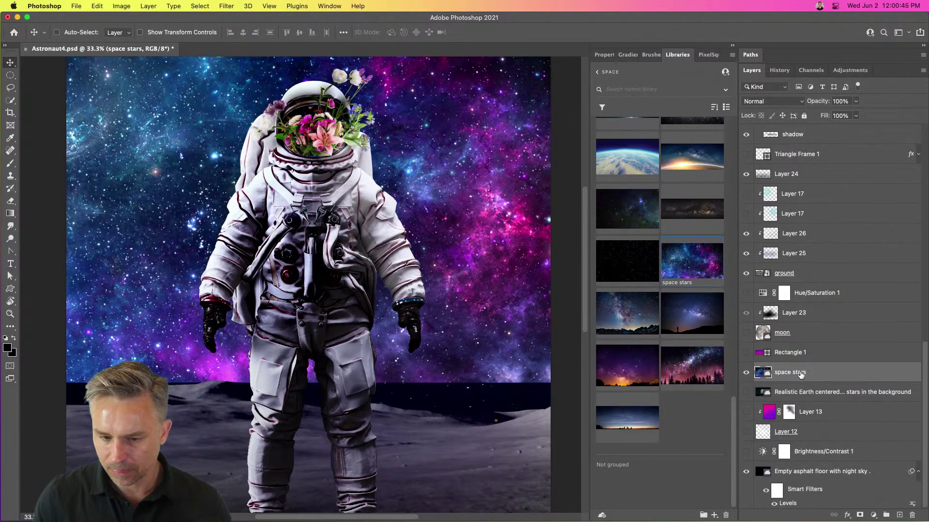
pyautogui.moveTo(152, 133); pyautogui.dragTo(205, 206)
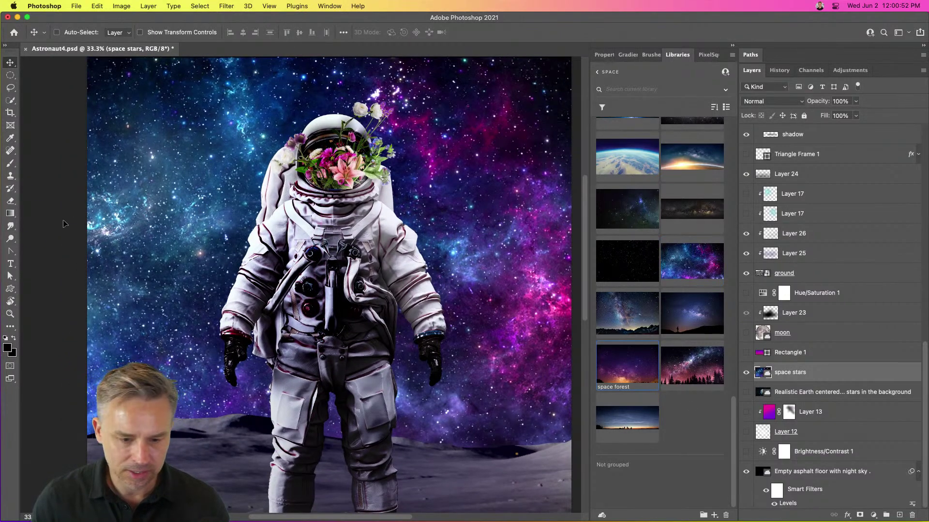
# Place the space forest library image above space stars, enlarge it over the sky to compare, and hide its layer
pyautogui.moveTo(79, 221); pyautogui.dragTo(395, 332)
pyautogui.moveTo(146, 194); pyautogui.dragTo(16, 24)
pyautogui.press('Return')
pyautogui.moveTo(217, 452); pyautogui.dragTo(373, 332)
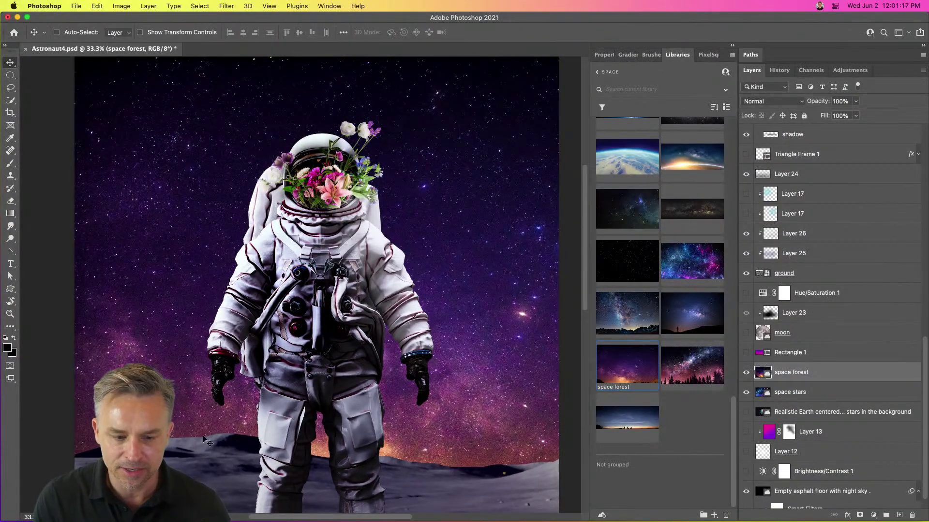
pyautogui.click(746, 372)
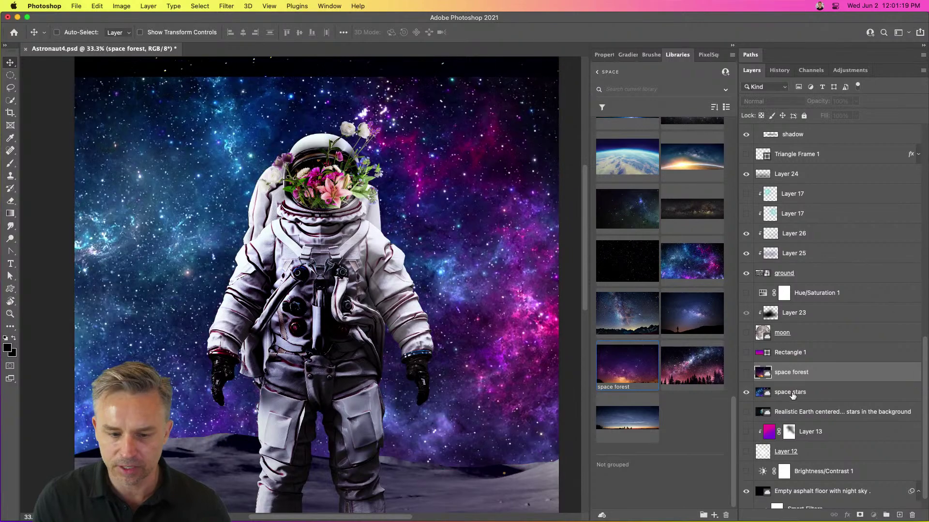
# Enlarge and reposition the space stars image so it fills the whole sky down to the horizon
pyautogui.click(784, 393)
pyautogui.moveTo(154, 225); pyautogui.dragTo(154, 205)
pyautogui.press('super+t')
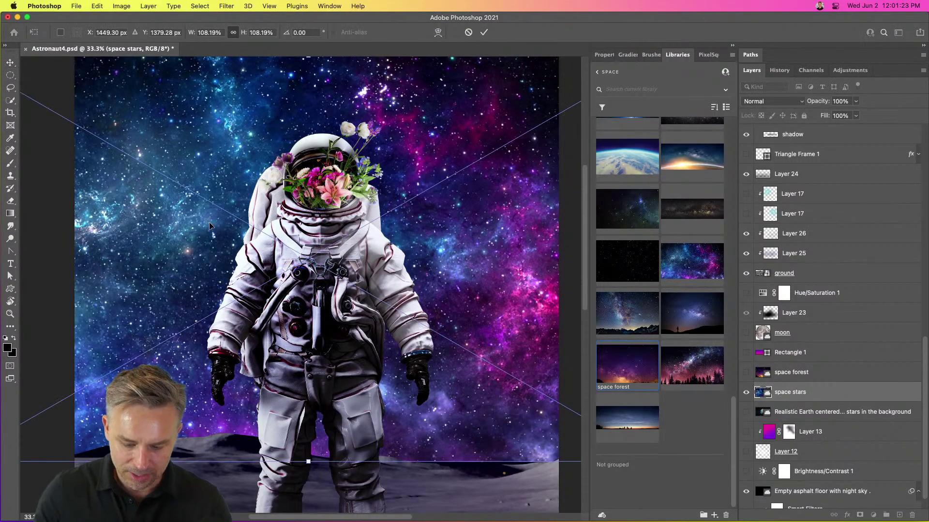
pyautogui.press('super+minus')
pyautogui.moveTo(558, 71); pyautogui.dragTo(658, 12)
pyautogui.moveTo(27, 377); pyautogui.dragTo(10, 393)
pyautogui.press('Return')
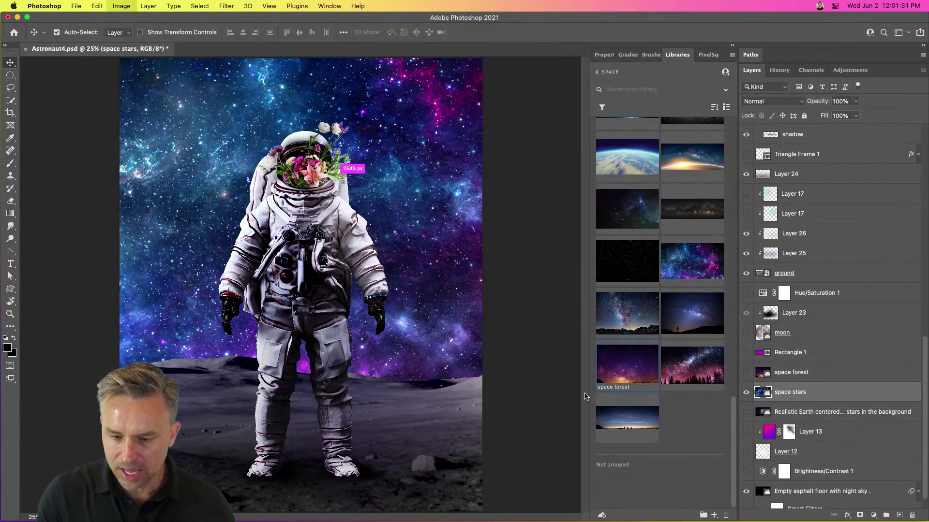
# Darken the space stars image with Levels by raising the black input level to 23
pyautogui.press('super+l')
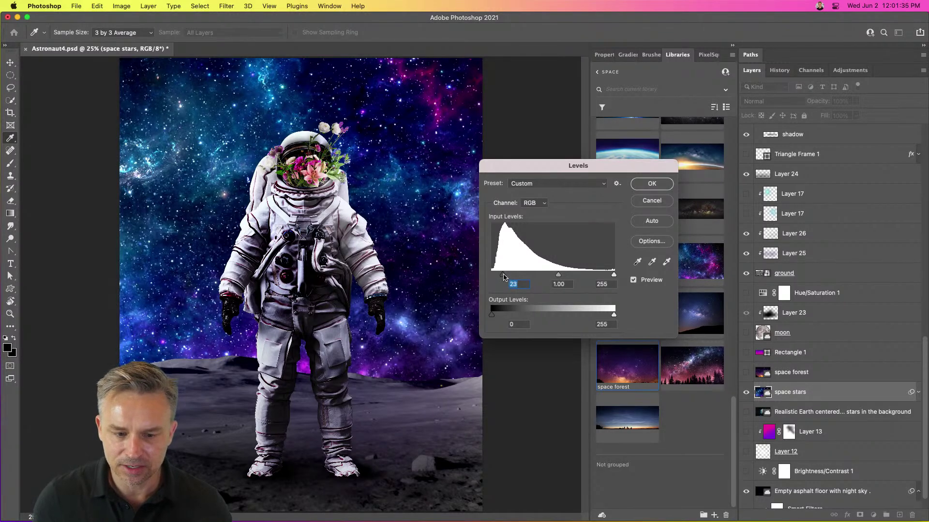
pyautogui.press('Return')
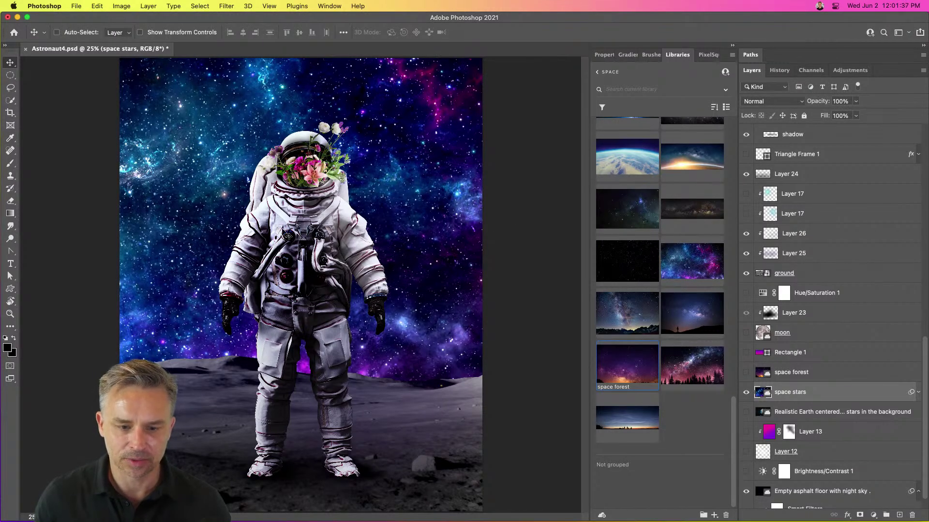
pyautogui.press('super')
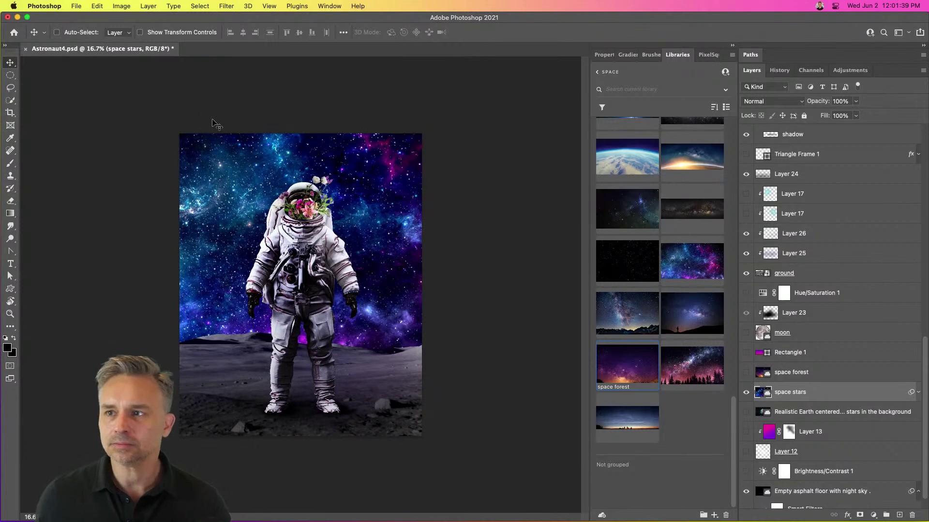
pyautogui.press('super+plus')
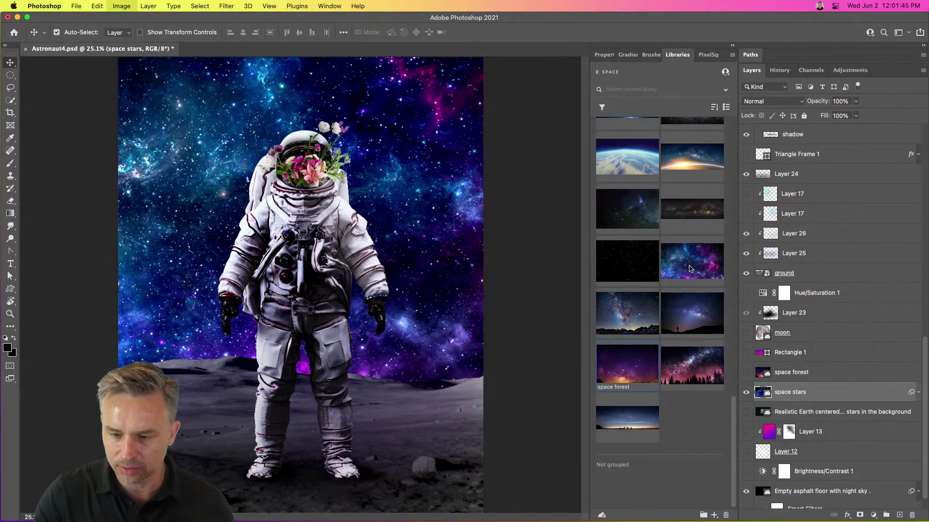
# Lower the saturation of the space stars image to -41 with Hue/Saturation
pyautogui.press('super+u')
pyautogui.click(421, 212)
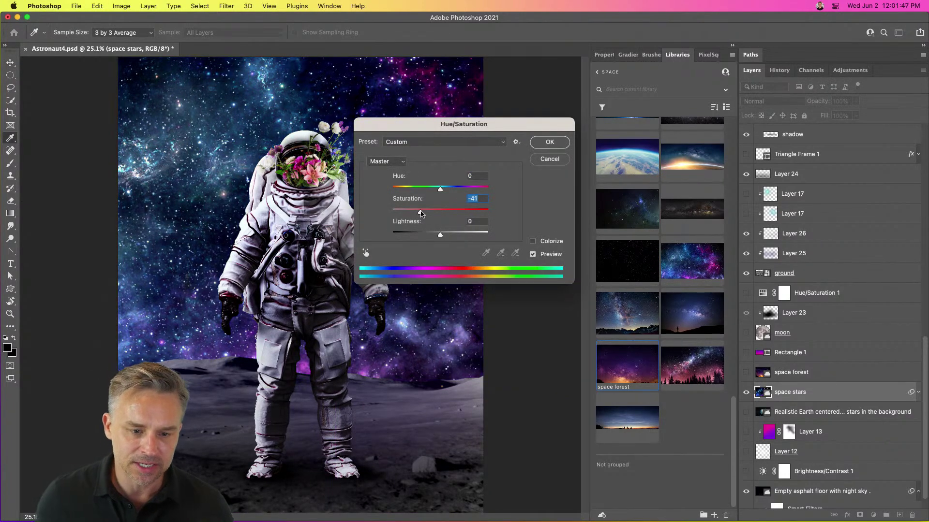
pyautogui.press('Escape')
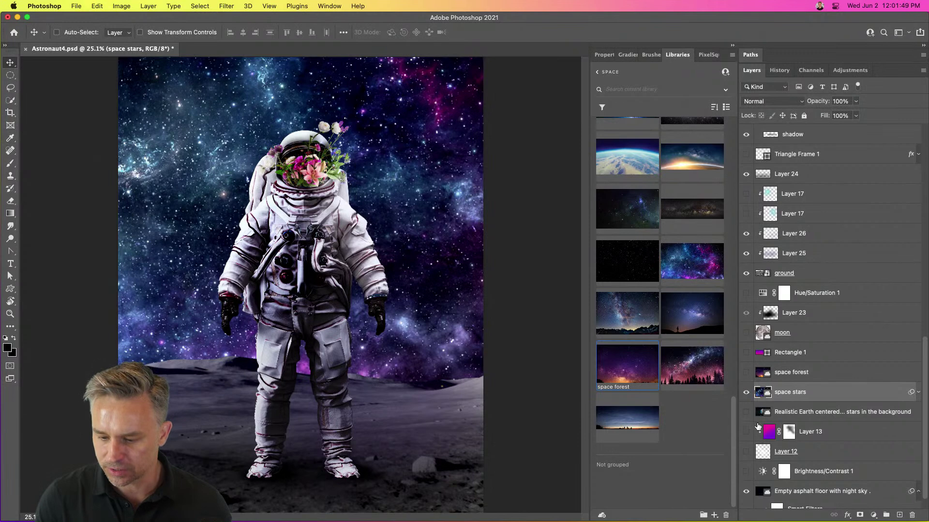
# Raise the saturation of the ground's blue tint on Layer 25 to +56 with Hue/Saturation
pyautogui.scroll(-1, 789, 392)
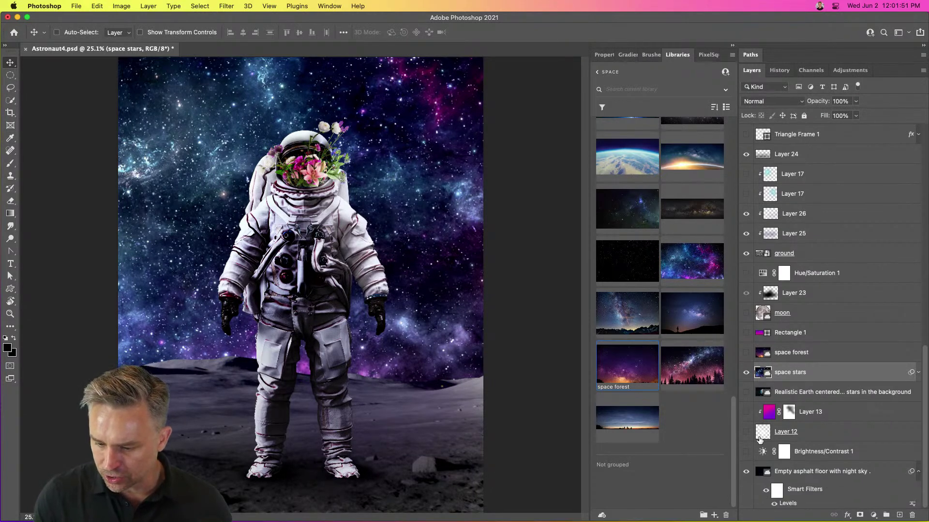
pyautogui.click(825, 234)
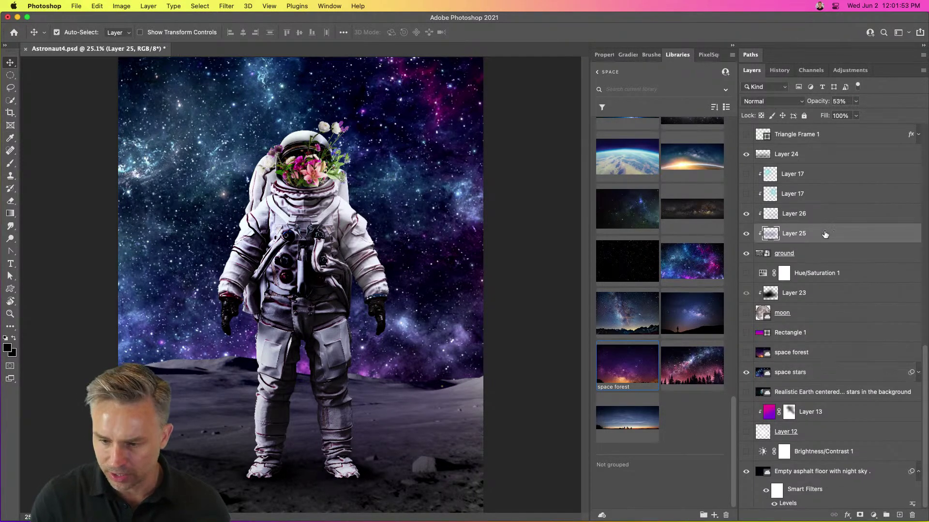
pyautogui.hotkey('ctrl', 'u')
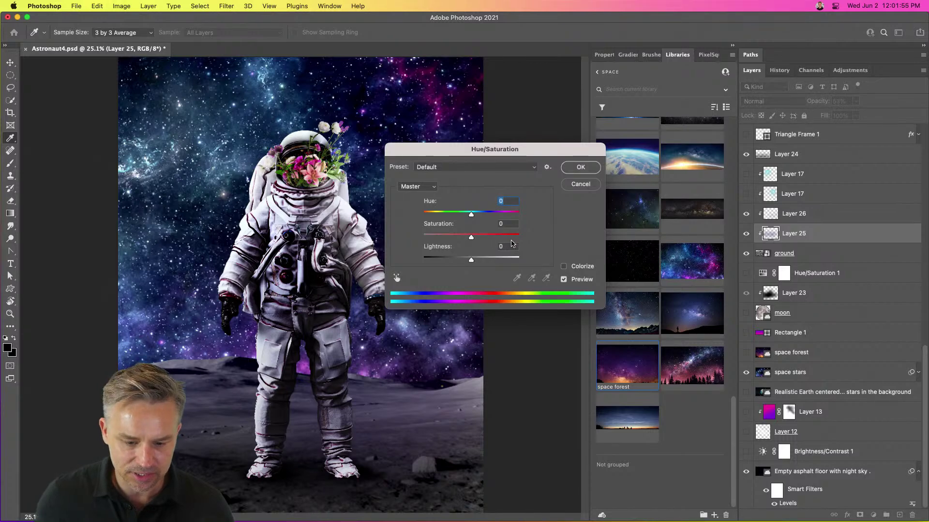
pyautogui.moveTo(500, 239); pyautogui.dragTo(497, 238)
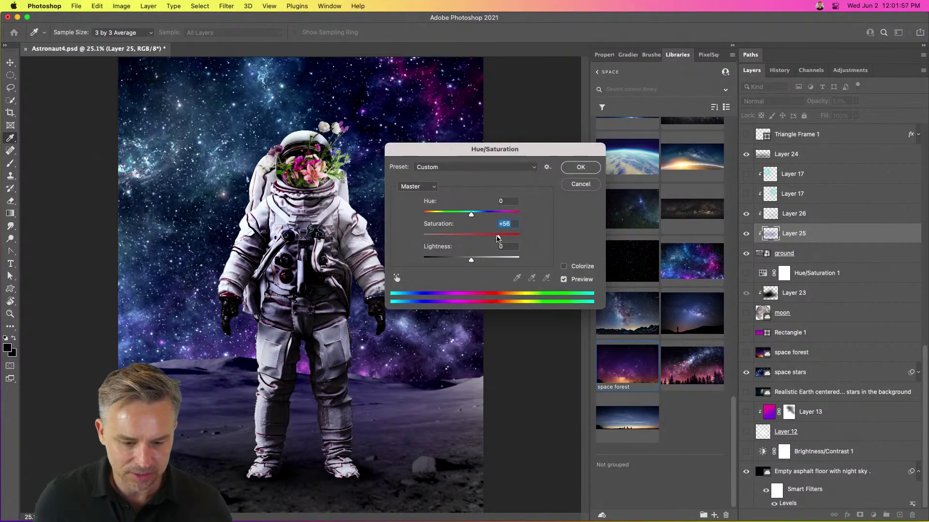
pyautogui.press('Return')
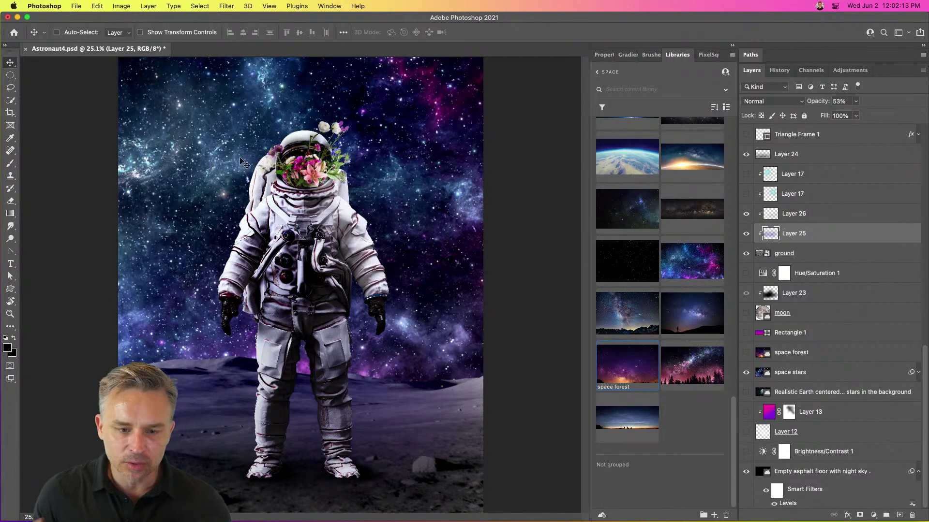
# Add a text layer above the topmost Hue/Saturation 3 layer reading "Match the Blacks/whites" near the astronaut's helmet
pyautogui.scroll(15, 801, 200)
pyautogui.click(818, 136)
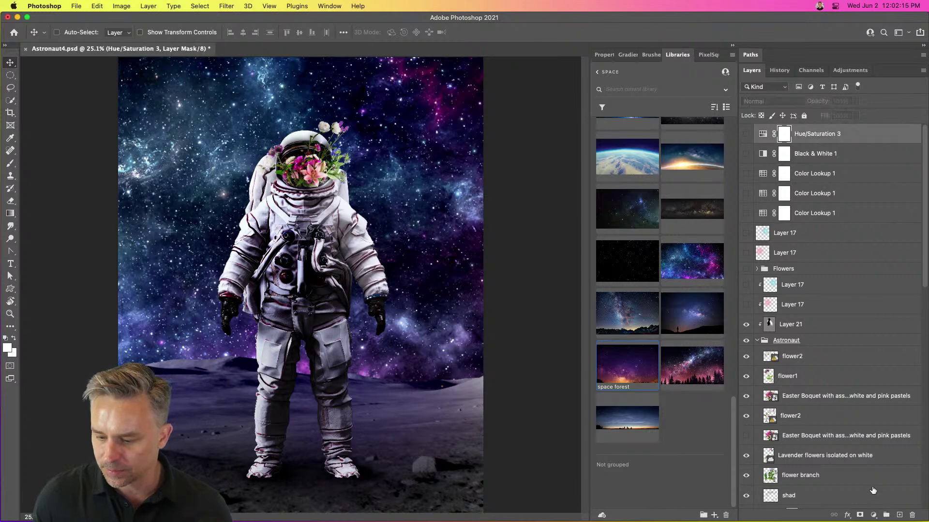
pyautogui.click(11, 264)
pyautogui.click(186, 136)
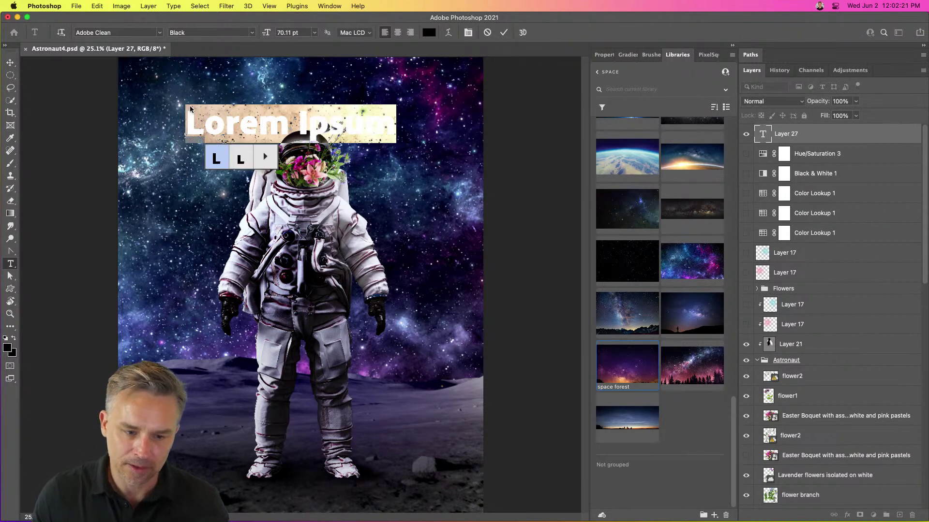
pyautogui.write('Matc')
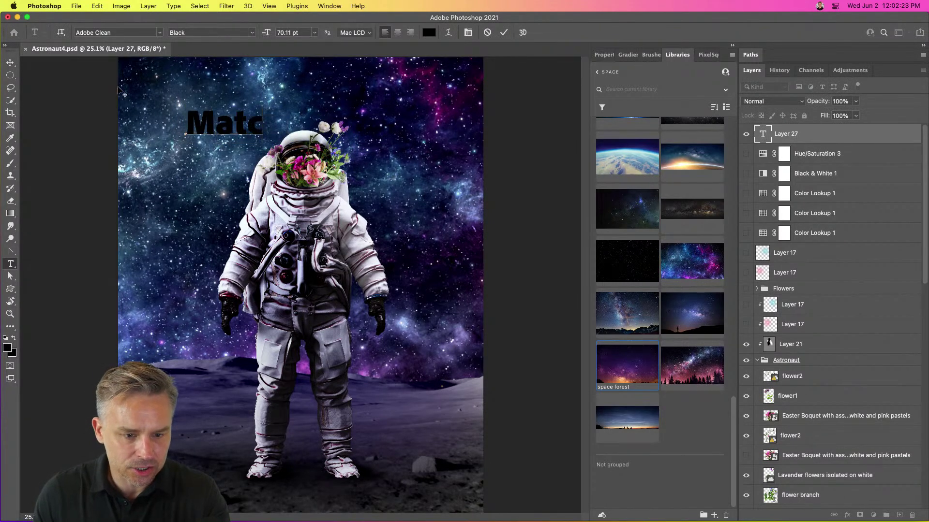
pyautogui.write('h the Blac')
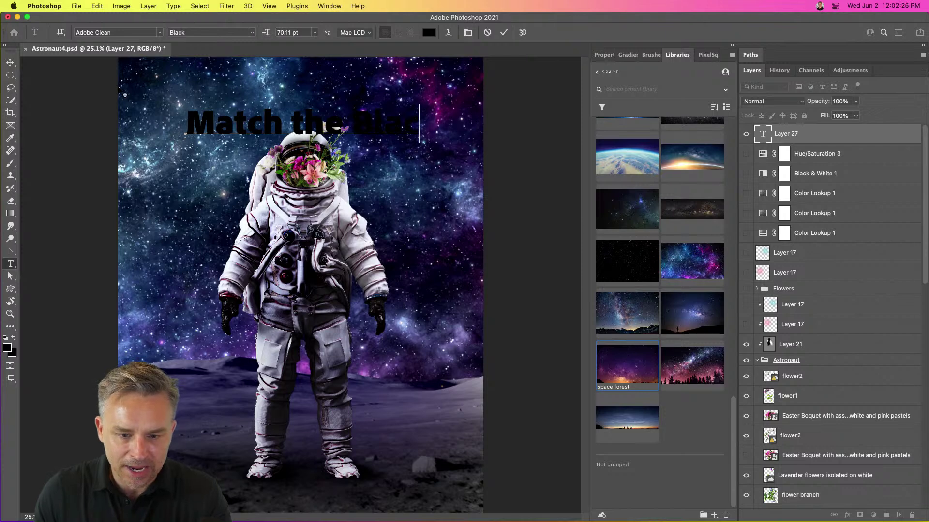
pyautogui.write('ks/whites')
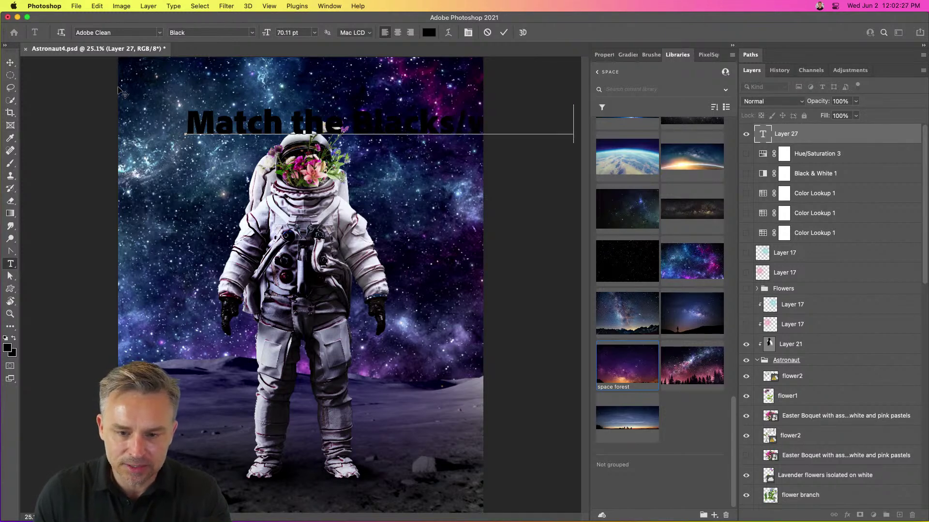
# Set the whole "Match the Blacks/whites" text to white and its size to 46 pt
pyautogui.press('super+a')
pyautogui.click(428, 32)
pyautogui.moveTo(710, 226); pyautogui.dragTo(592, 149)
pyautogui.press('Return')
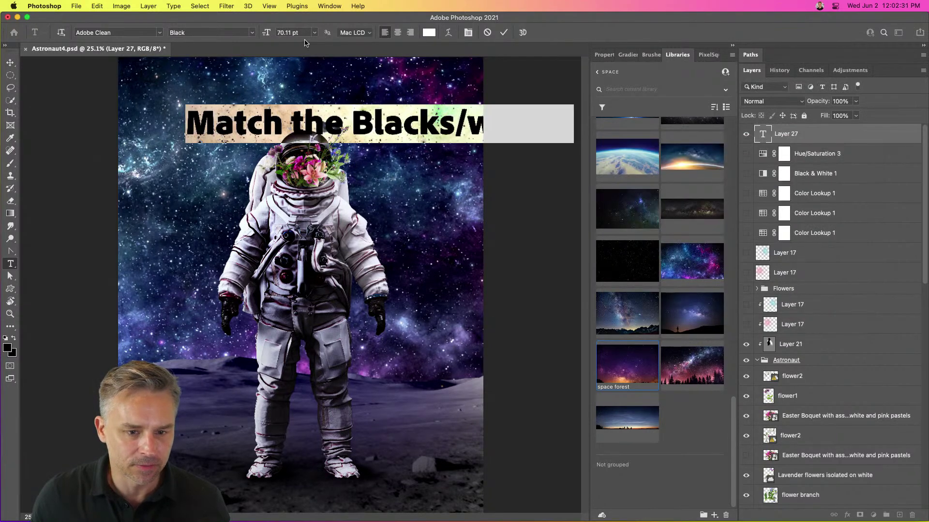
pyautogui.moveTo(269, 33); pyautogui.dragTo(258, 34)
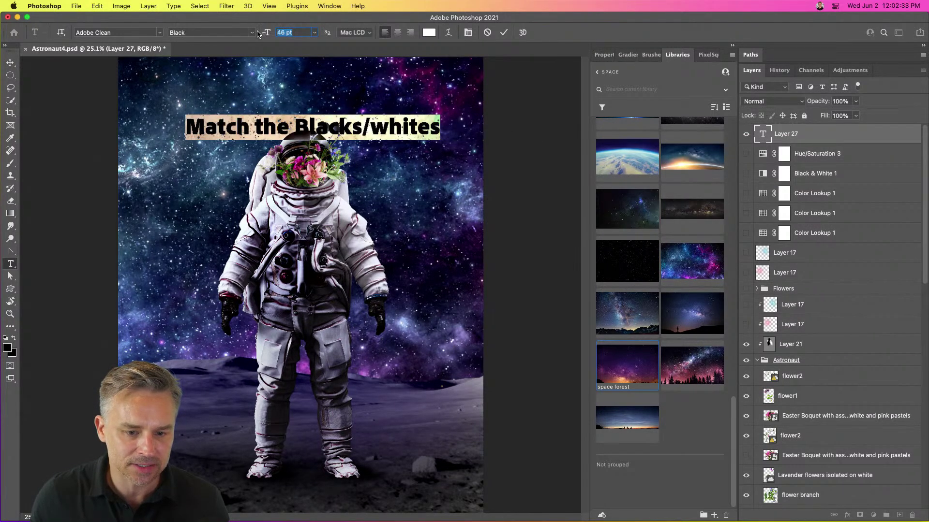
# Change "Blacks" to lowercase "blacks" in the text and move the line up into the sky above the astronaut's helmet
pyautogui.click(307, 122)
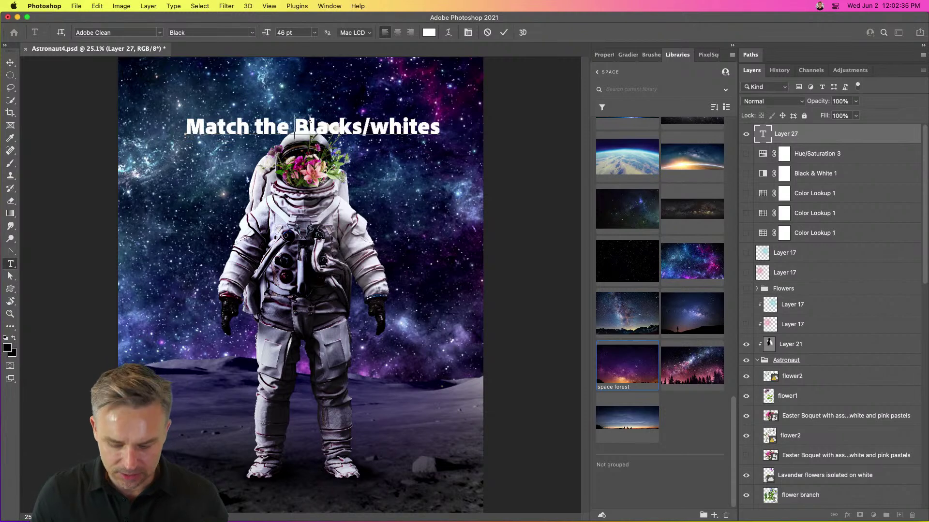
pyautogui.press('BackSpace')
pyautogui.write('b')
pyautogui.moveTo(235, 144); pyautogui.dragTo(188, 97)
pyautogui.click(216, 151)
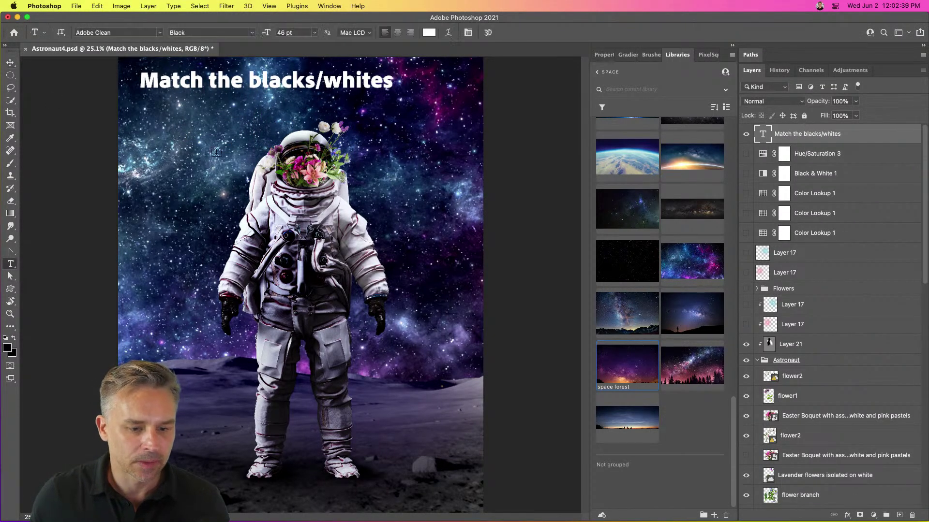
# Add the lines "Match the clarity/grain" and "Tie it together with lighting" below "Match the blacks/whites" and commit the text
pyautogui.click(382, 81)
pyautogui.press('Return')
pyautogui.write('Match the c')
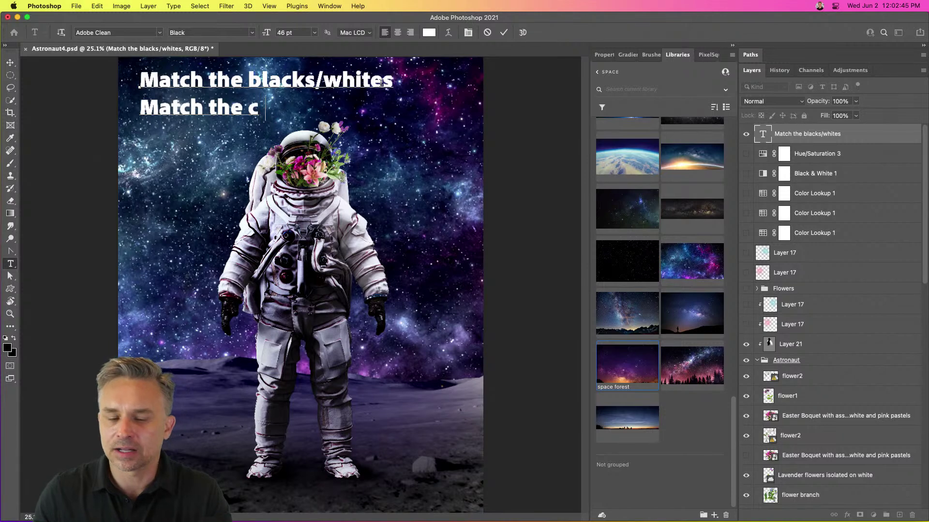
pyautogui.write('larity/grain')
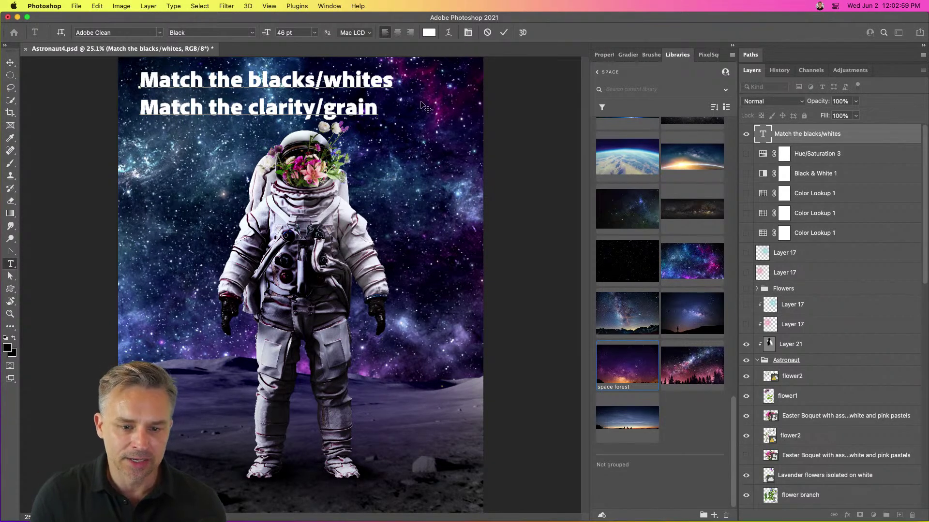
pyautogui.write('Tie it to')
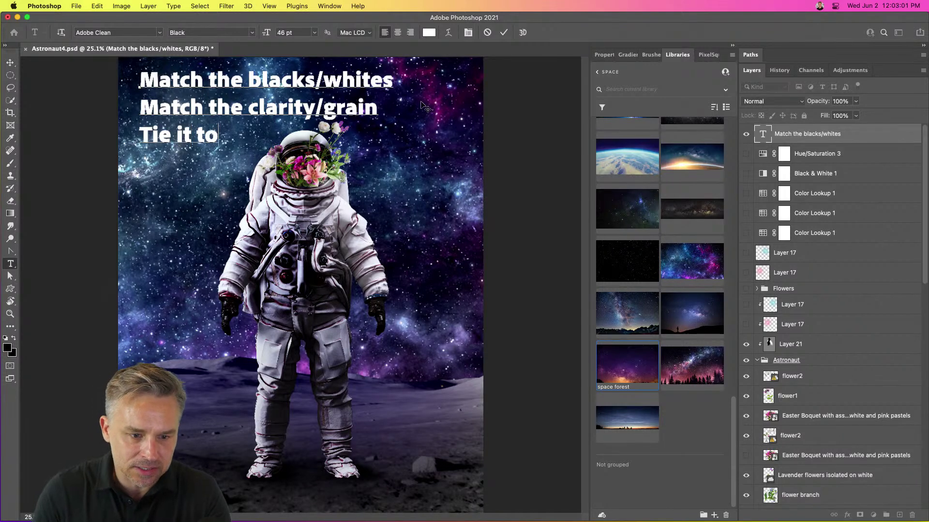
pyautogui.write('gether with')
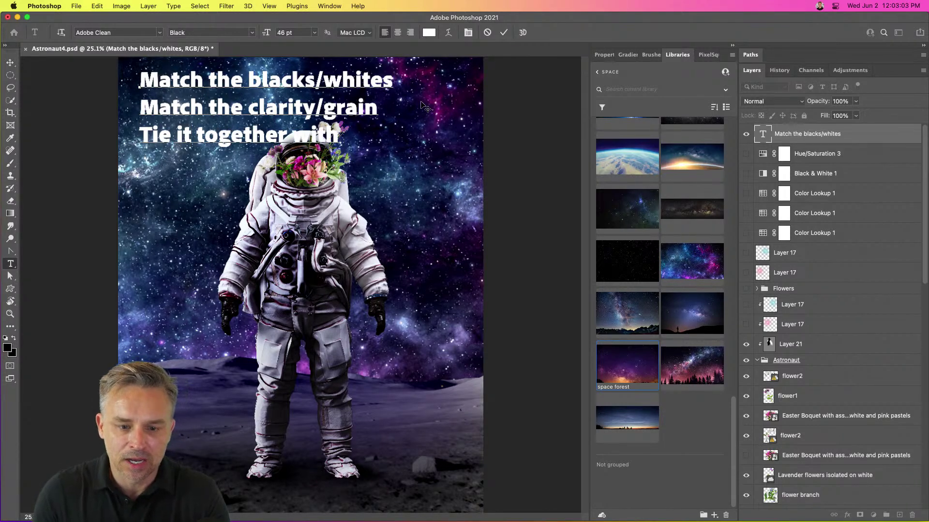
pyautogui.write(' lighting')
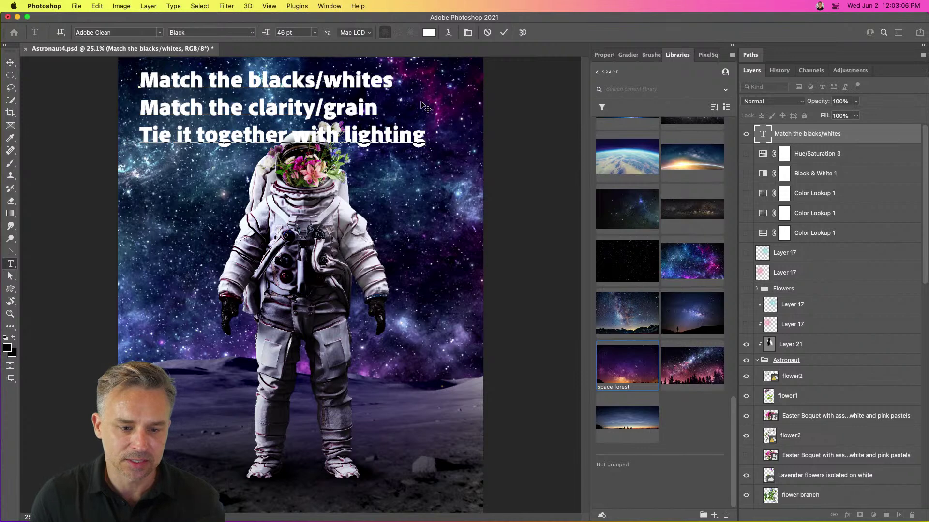
pyautogui.click(10, 62)
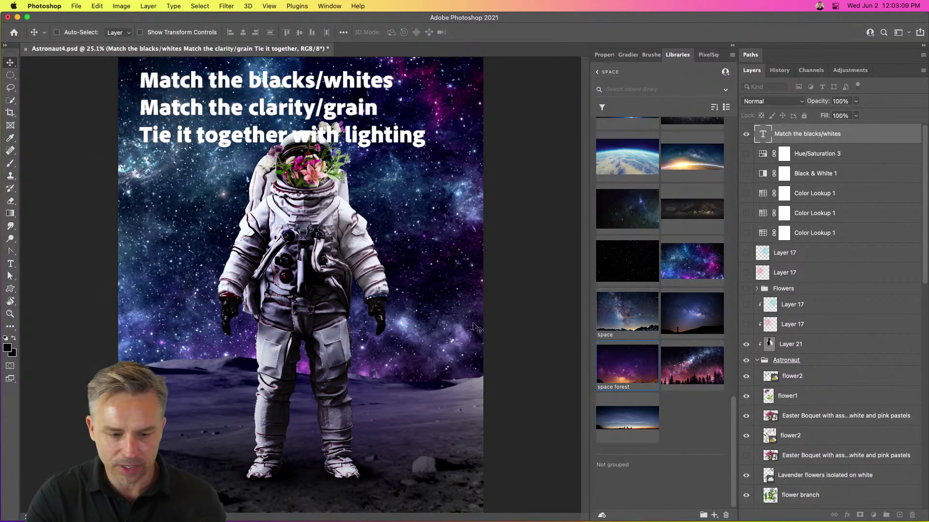
# Select the ground layer and open the Unsharp Mask filter for it
pyautogui.press('super+equal')
pyautogui.press('super+equal')
pyautogui.moveTo(220, 467); pyautogui.dragTo(288, 211)
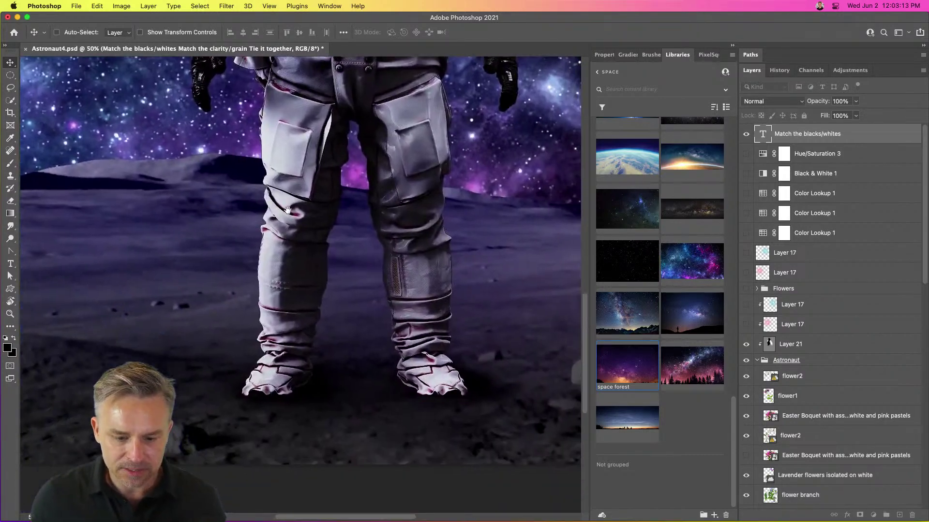
pyautogui.moveTo(287, 306); pyautogui.dragTo(289, 318)
pyautogui.press('super+equal')
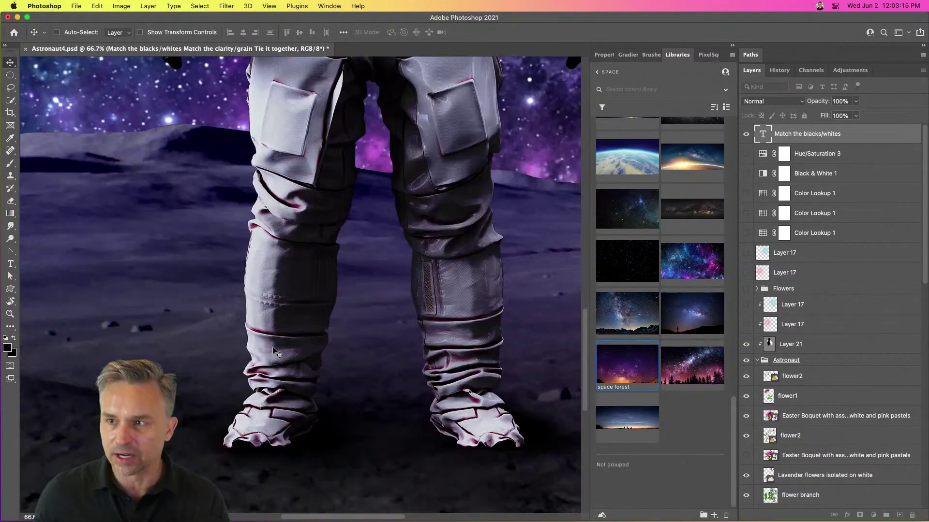
pyautogui.hscroll(-4, 272, 334)
pyautogui.scroll(-2, 272, 334)
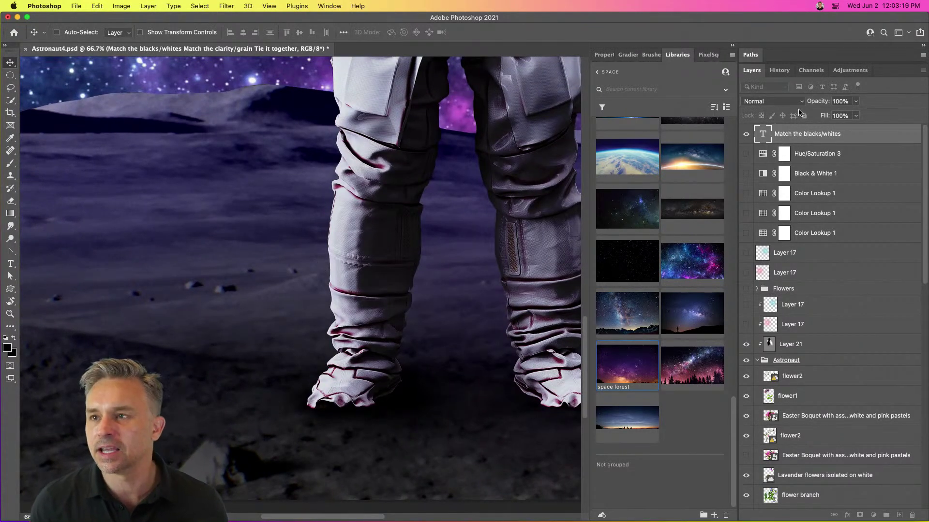
pyautogui.scroll(-10, 795, 137)
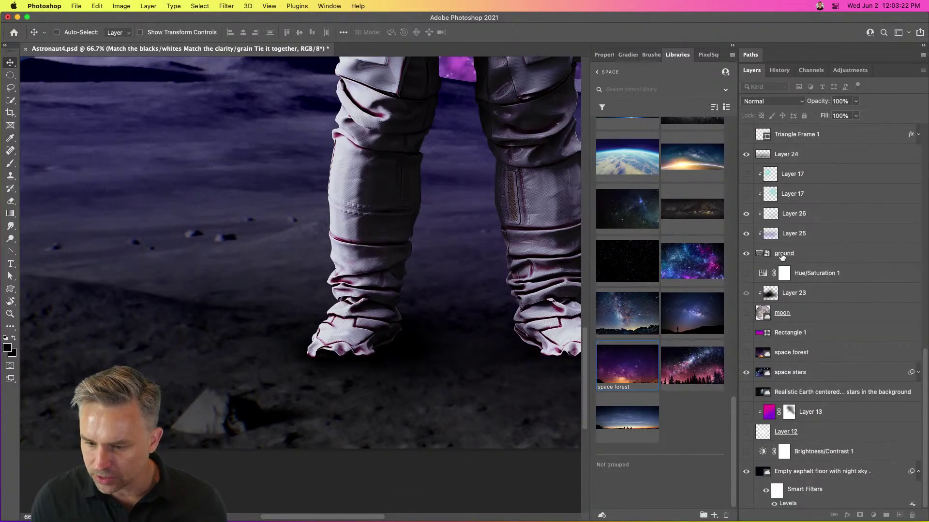
pyautogui.click(782, 254)
pyautogui.scroll(5, 228, 291)
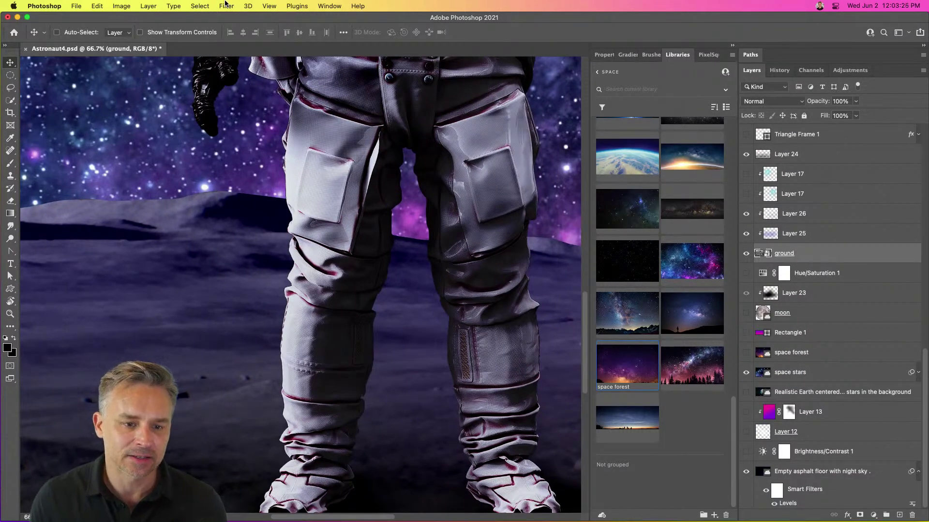
pyautogui.click(226, 5)
pyautogui.moveTo(252, 183)
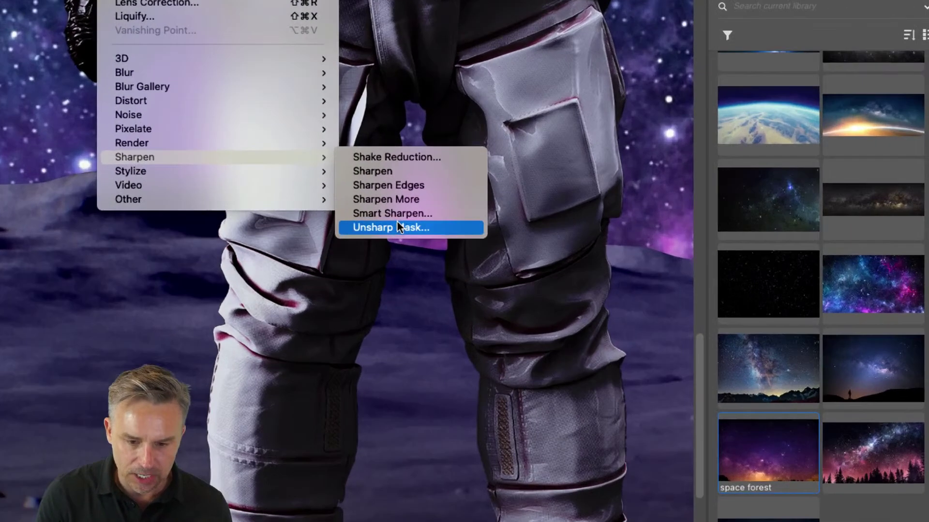
pyautogui.click(397, 226)
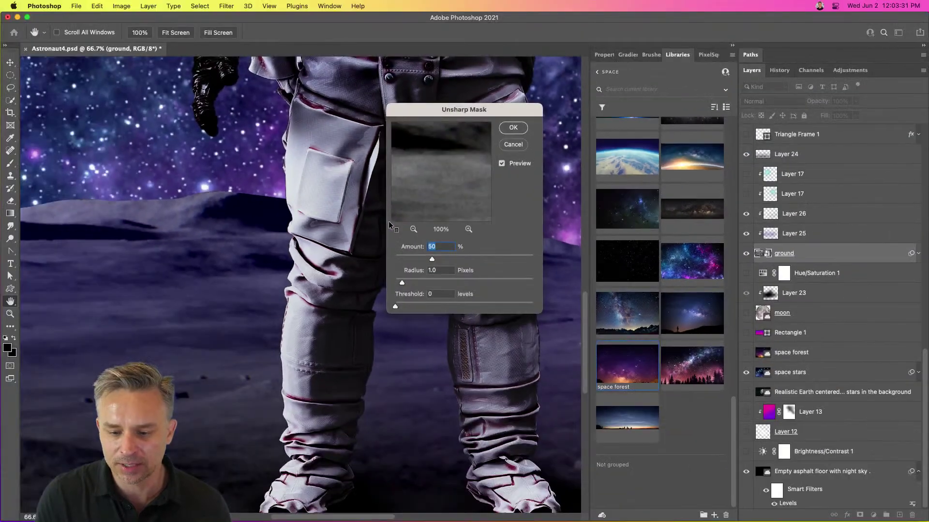
# Set the Unsharp Mask amount to 332% and compare the ground with and without the sharpening
pyautogui.moveTo(437, 115); pyautogui.dragTo(572, 154)
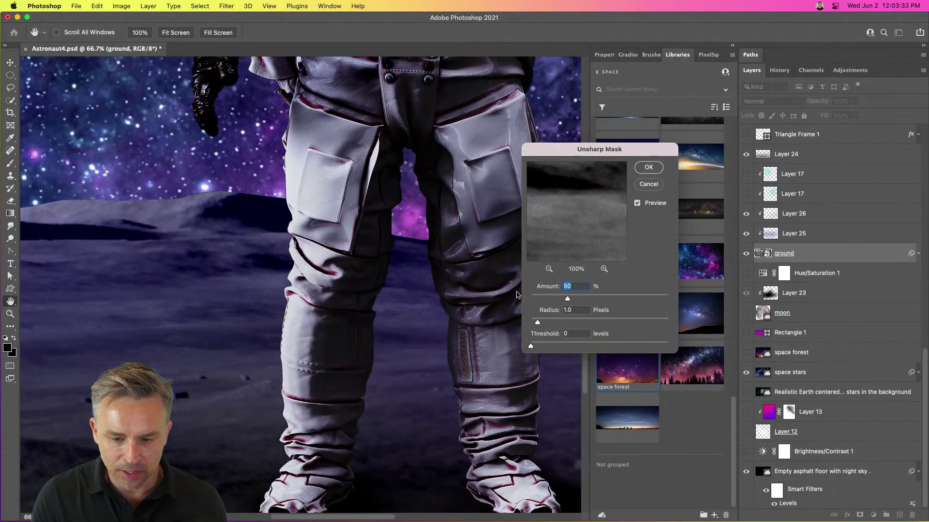
pyautogui.click(598, 298)
pyautogui.moveTo(600, 299); pyautogui.dragTo(617, 298)
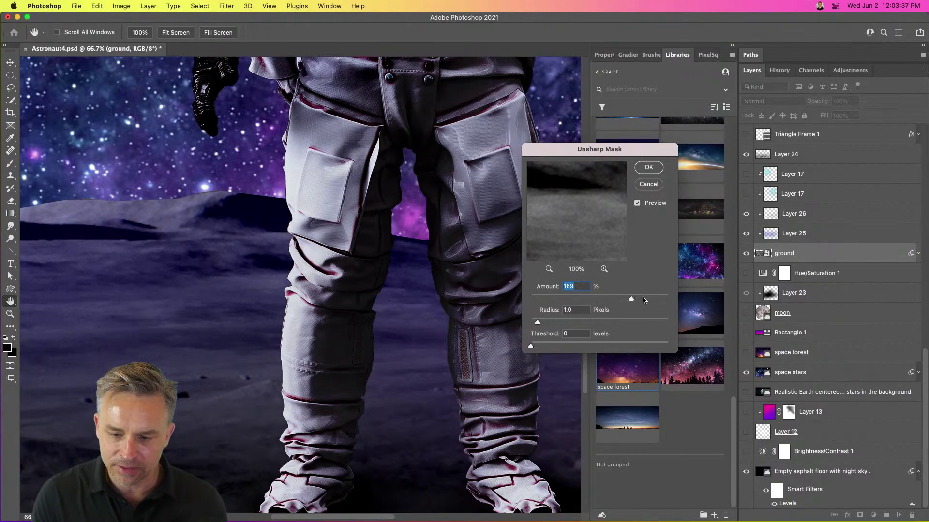
pyautogui.moveTo(659, 301); pyautogui.dragTo(660, 299)
pyautogui.scroll(-3, 384, 302)
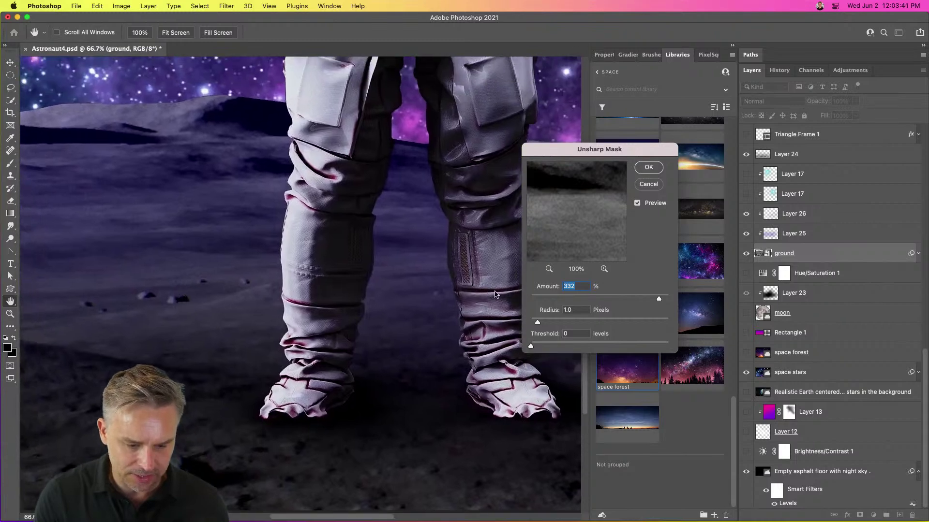
pyautogui.moveTo(555, 233); pyautogui.dragTo(671, 100)
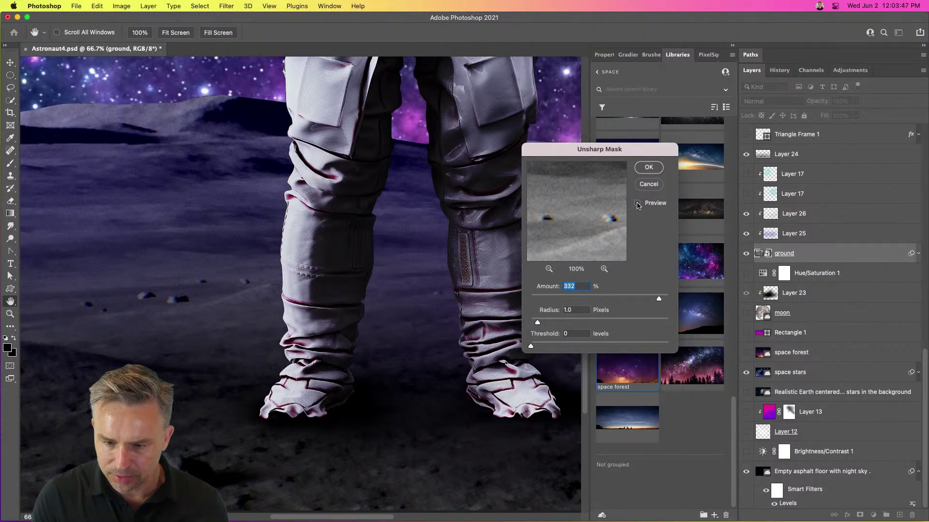
# Set the Unsharp Mask radius to 4.2 pixels and apply the filter to the ground
pyautogui.moveTo(561, 323); pyautogui.dragTo(587, 322)
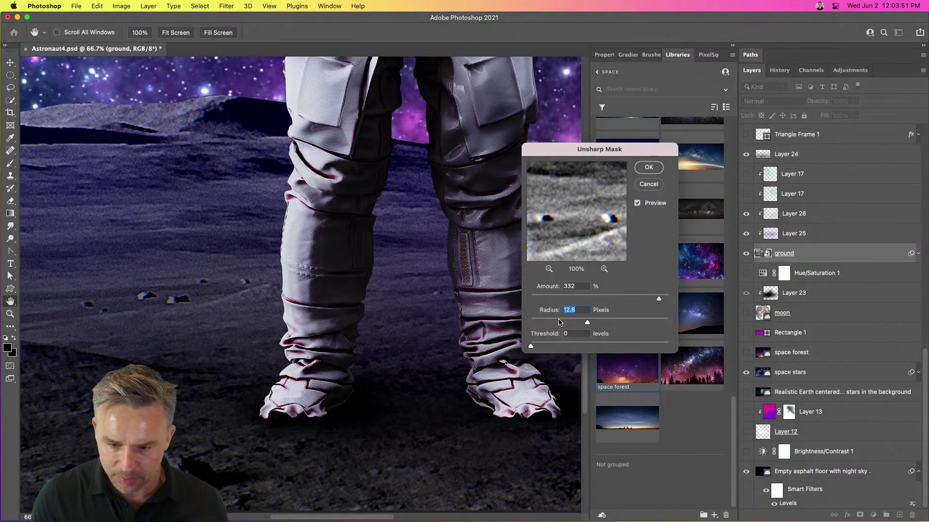
pyautogui.click(559, 323)
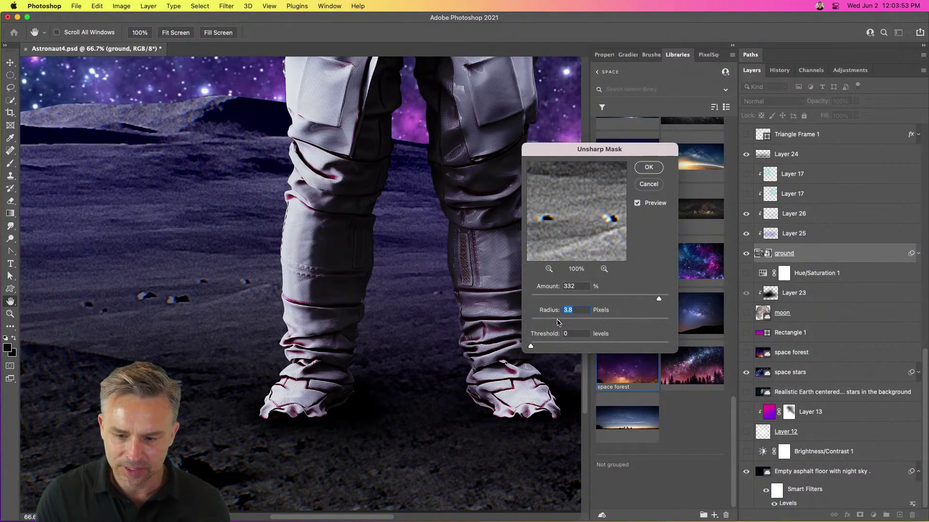
pyautogui.moveTo(563, 323); pyautogui.dragTo(562, 324)
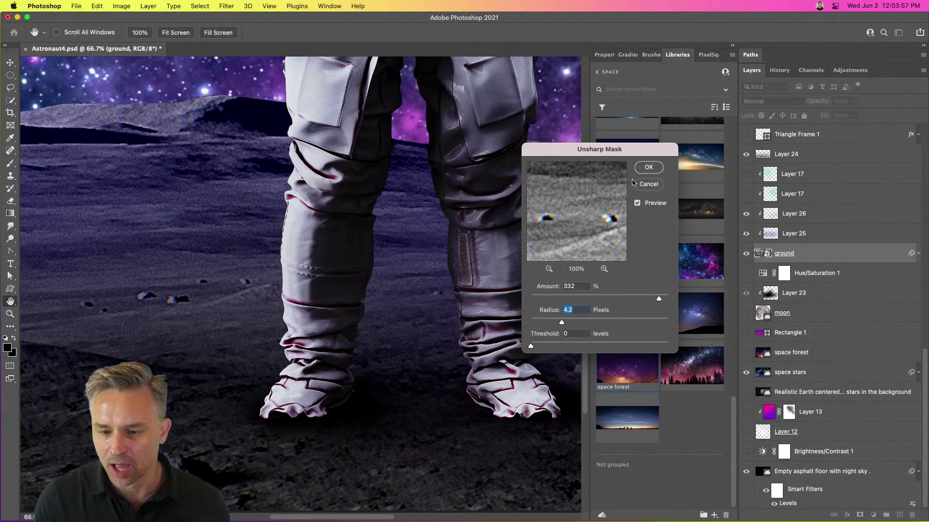
pyautogui.click(646, 168)
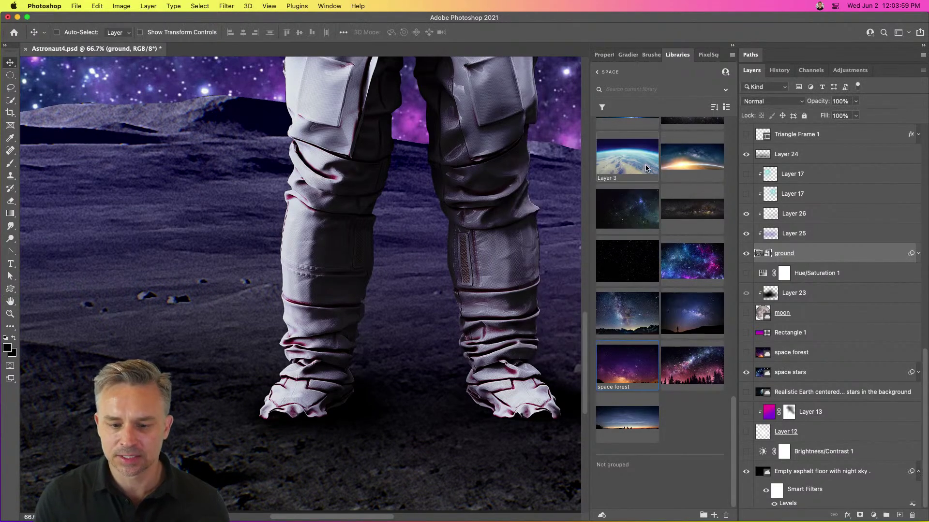
# Add a new empty layer above the compositing tips text layer and hide the text layer
pyautogui.press('super+minus')
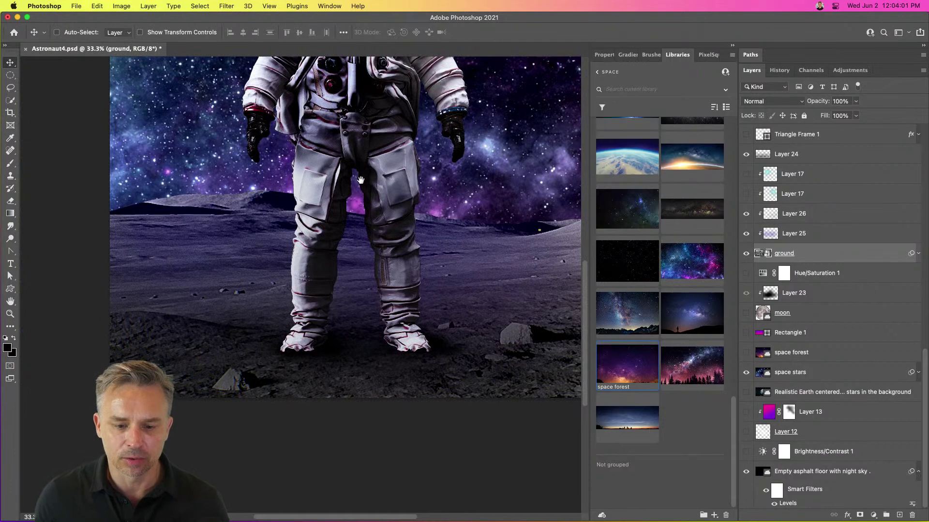
pyautogui.press('super+minus')
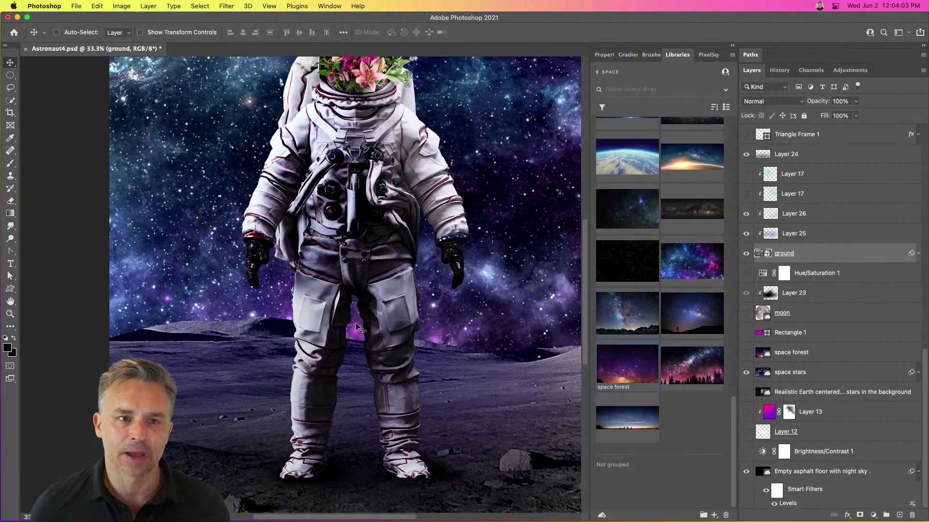
pyautogui.moveTo(303, 148); pyautogui.dragTo(305, 257)
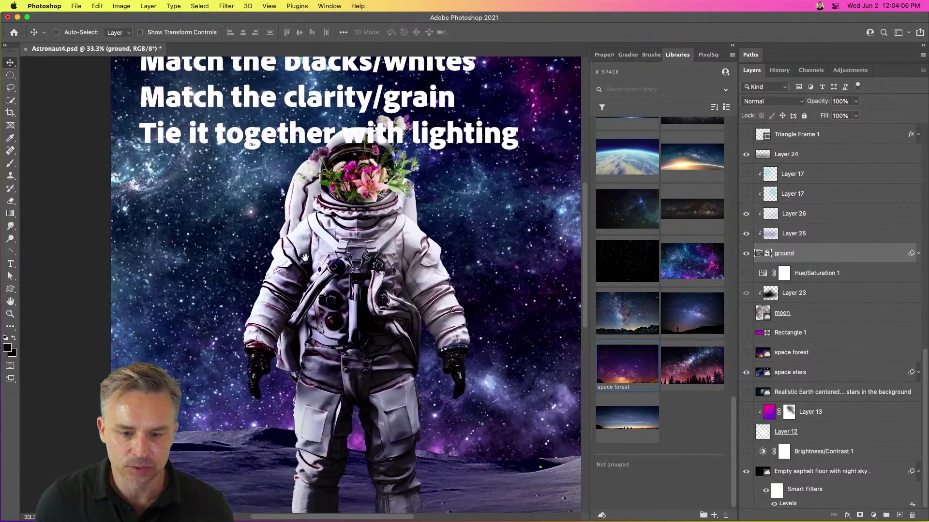
pyautogui.click(802, 135)
pyautogui.scroll(10, 804, 140)
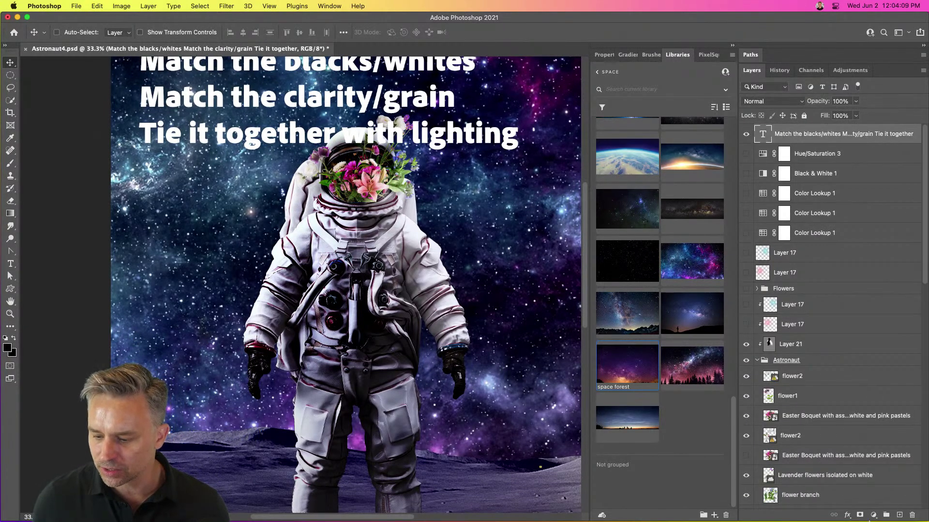
pyautogui.click(899, 515)
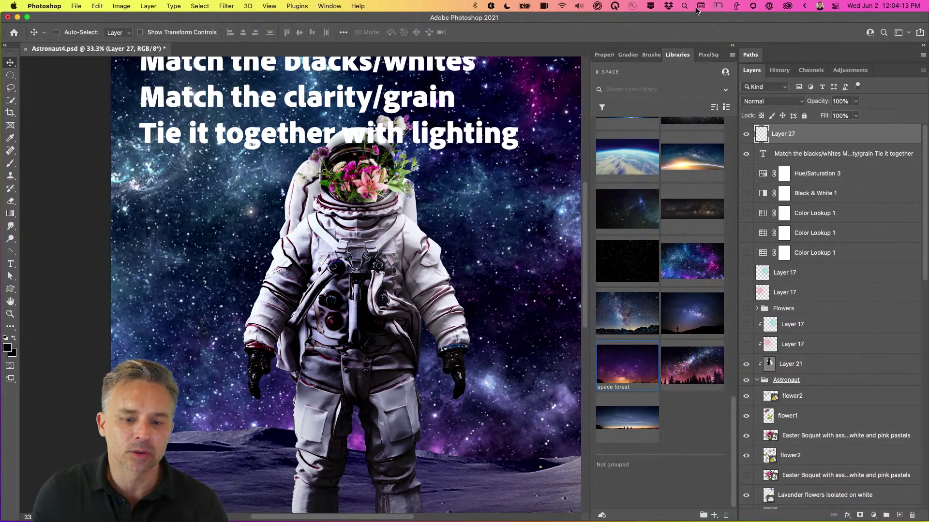
pyautogui.click(745, 154)
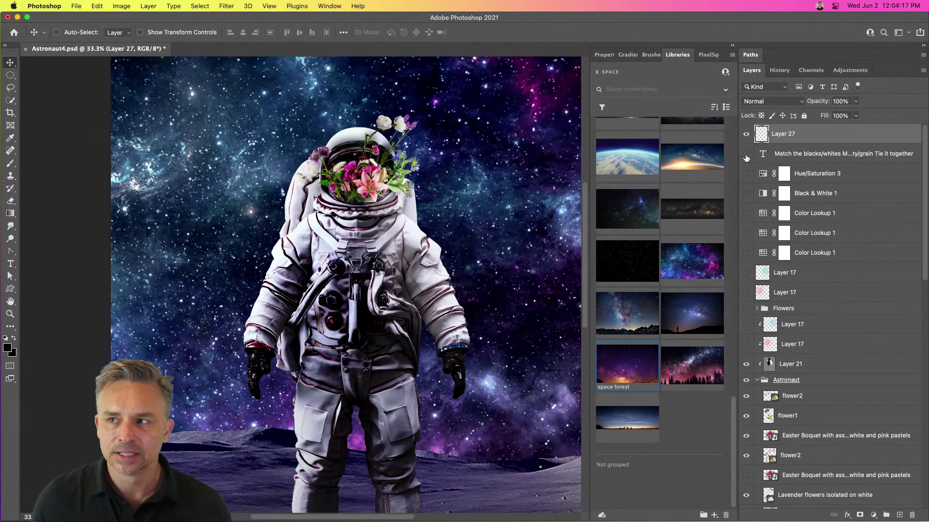
# Add a new layer directly beneath the space stars layer and fill it entirely with the black foreground color
pyautogui.scroll(-10, 773, 452)
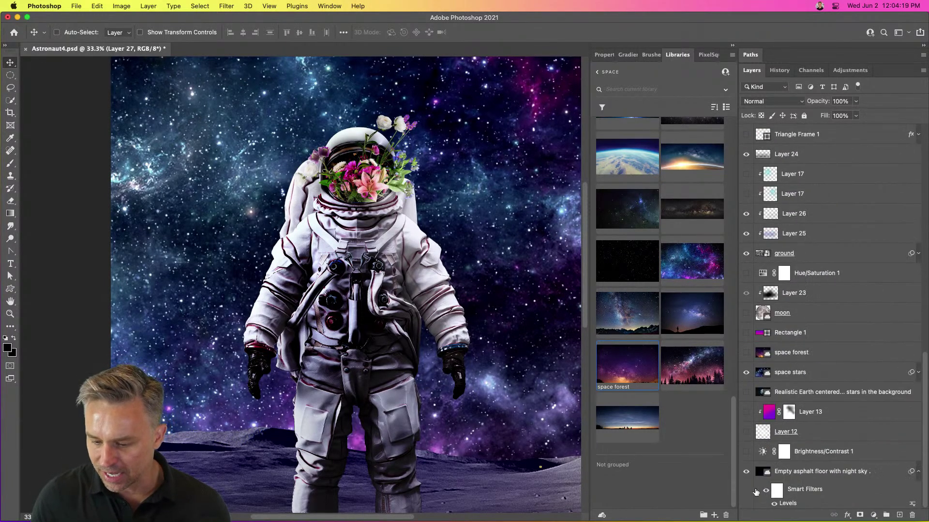
pyautogui.click(800, 395)
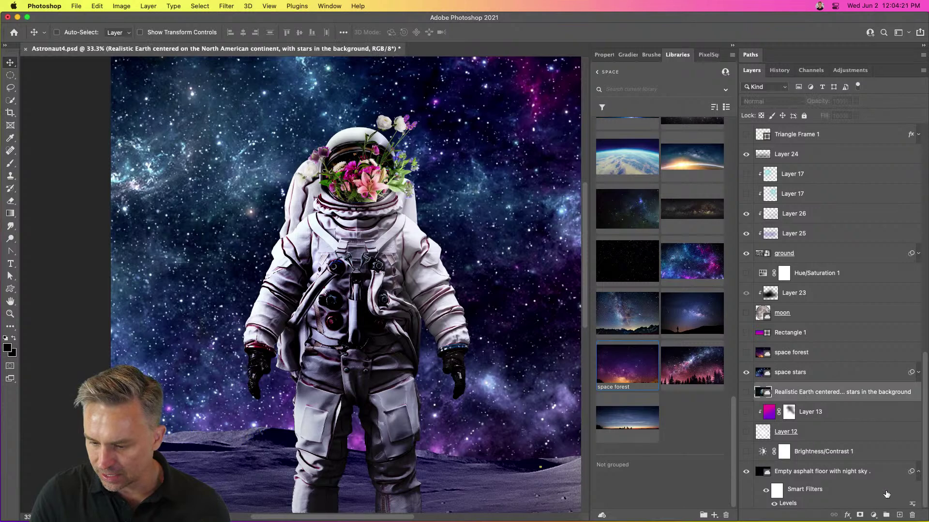
pyautogui.click(899, 515)
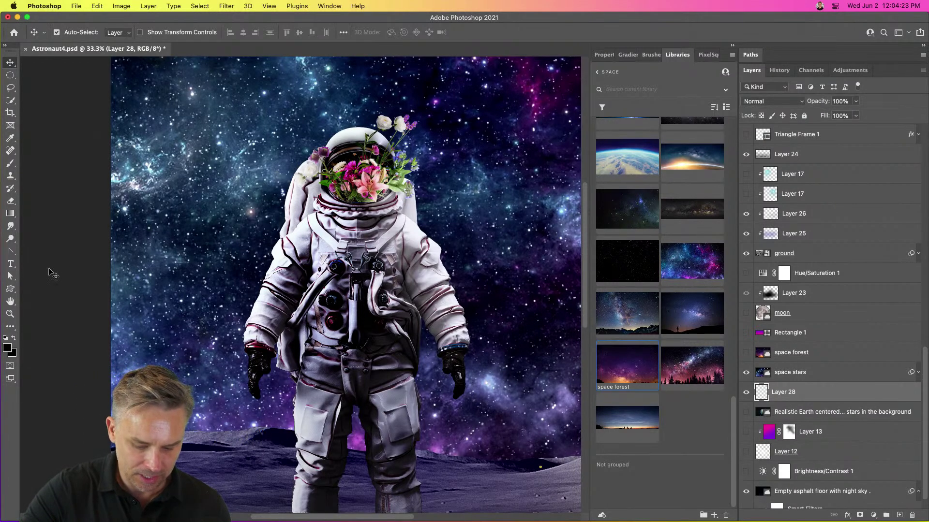
pyautogui.press('super+a')
pyautogui.hotkey('shift', 'BackSpace')
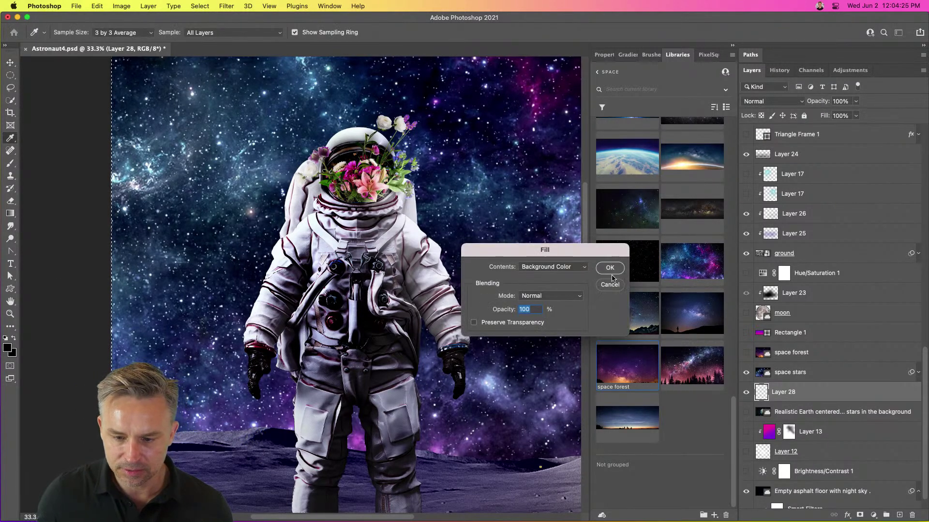
pyautogui.click(560, 271)
pyautogui.click(559, 260)
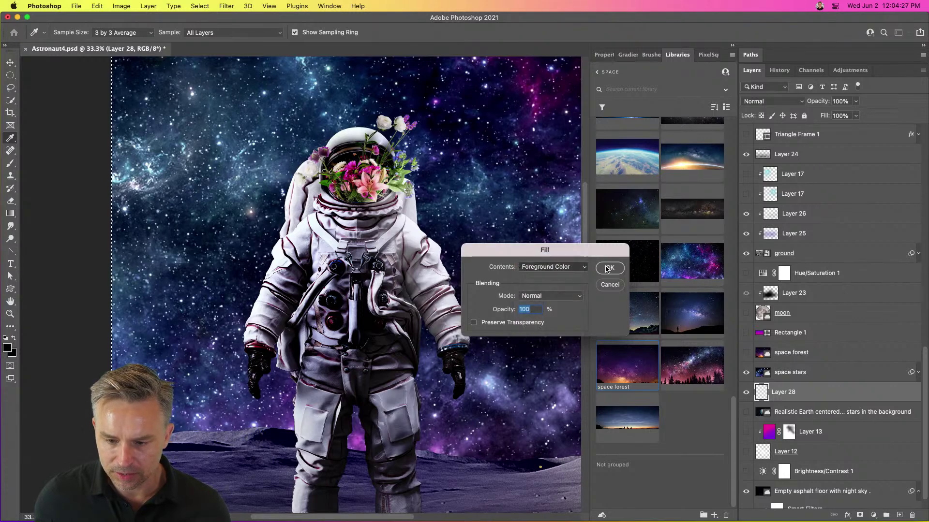
pyautogui.click(609, 269)
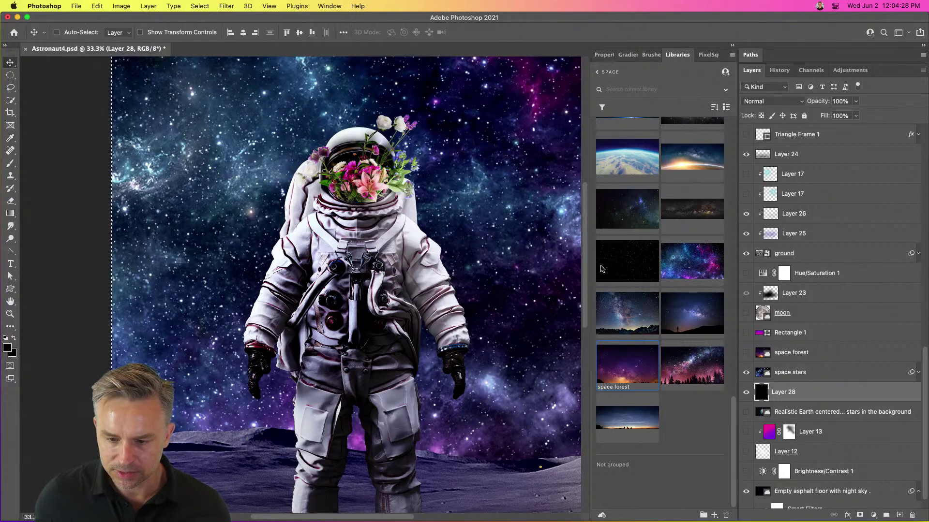
# Lower the space stars layer's opacity to 67%
pyautogui.click(780, 377)
pyautogui.moveTo(817, 104); pyautogui.dragTo(805, 102)
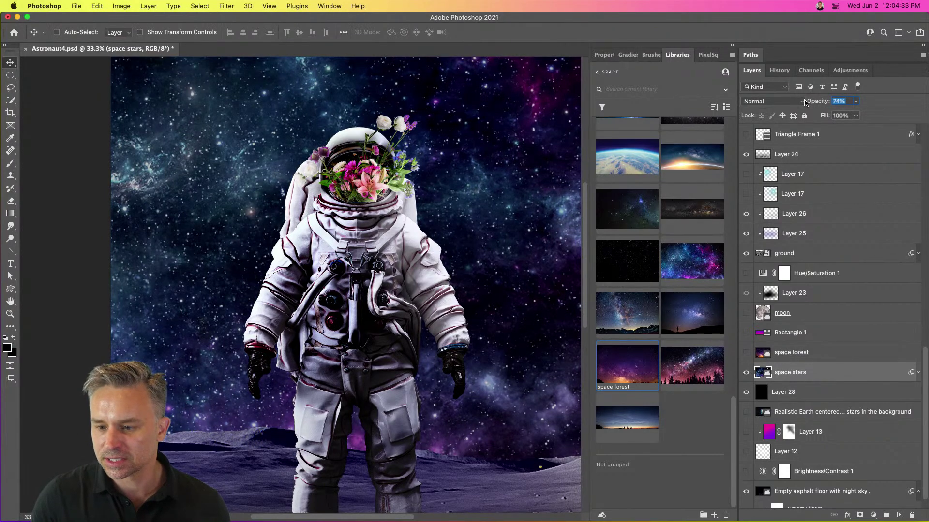
pyautogui.moveTo(806, 103); pyautogui.dragTo(802, 101)
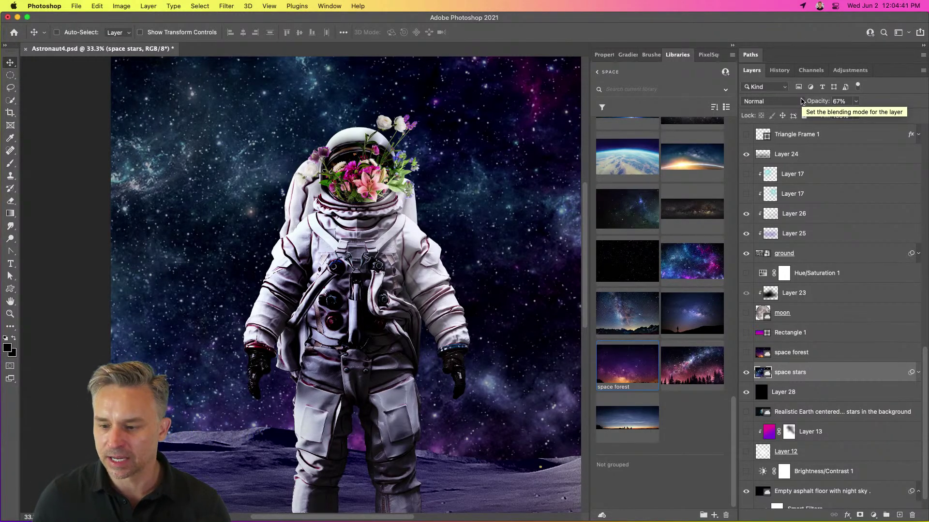
# Add a new layer above Layer 27 in Soft Light mode, filled with the neutral 50% gray
pyautogui.scroll(10, 839, 154)
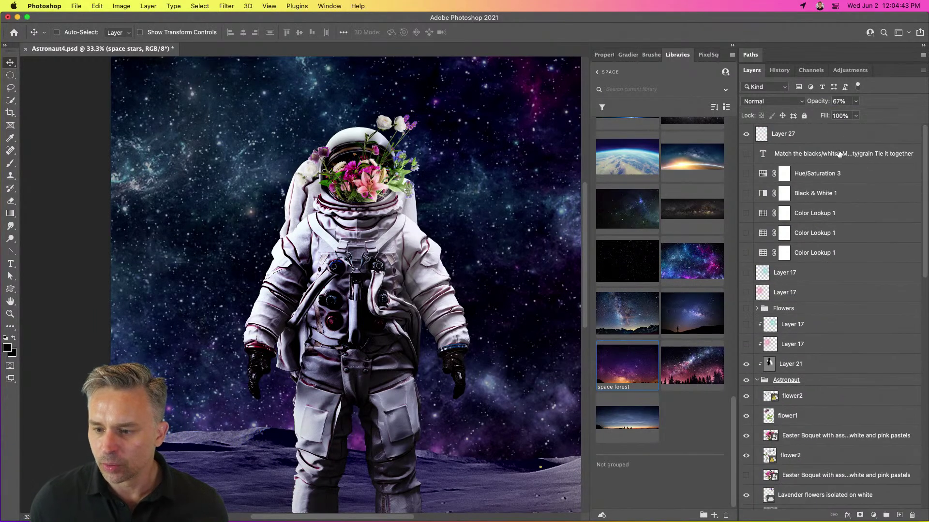
pyautogui.click(819, 131)
pyautogui.press('super+a')
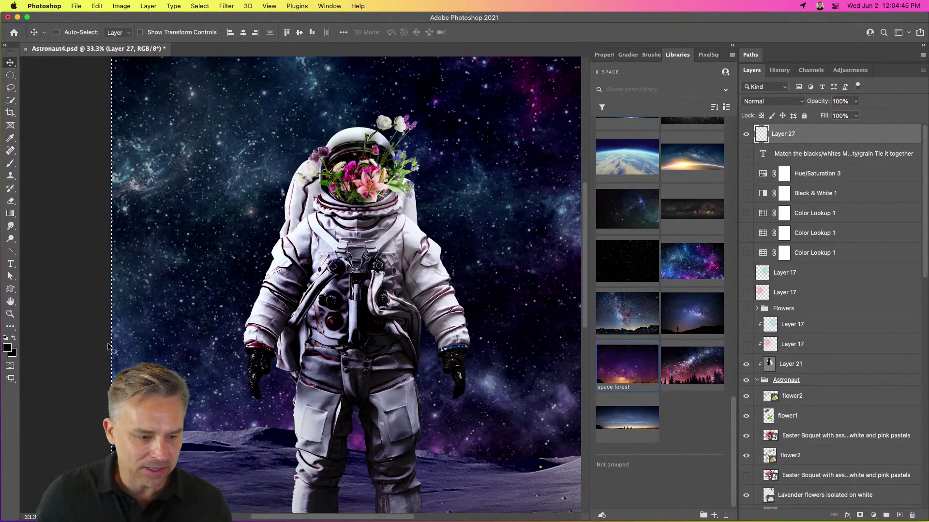
pyautogui.keyDown('alt'); pyautogui.click(900, 516); pyautogui.keyUp('alt')
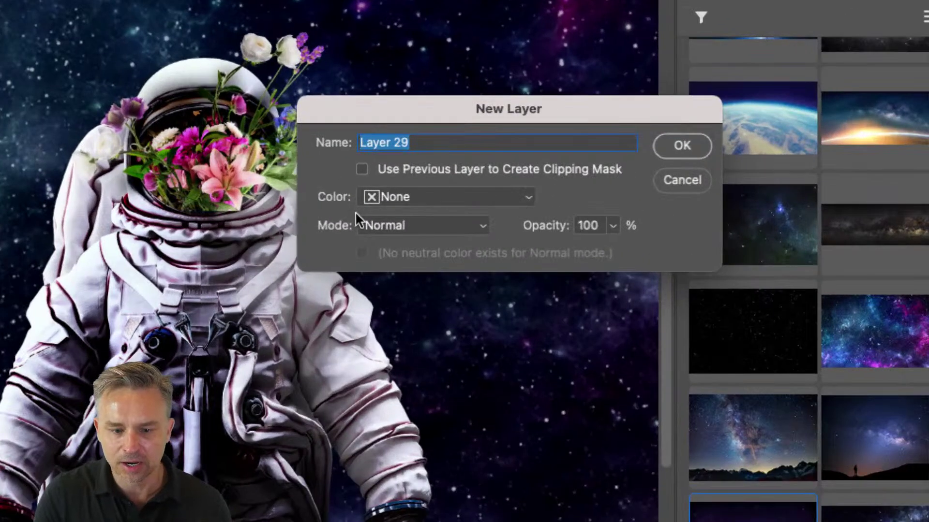
pyautogui.click(458, 209)
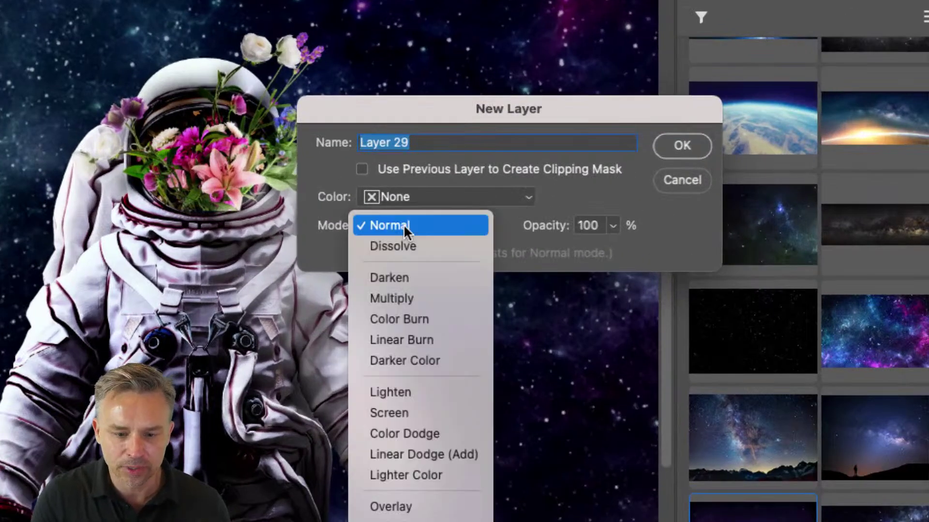
pyautogui.click(457, 413)
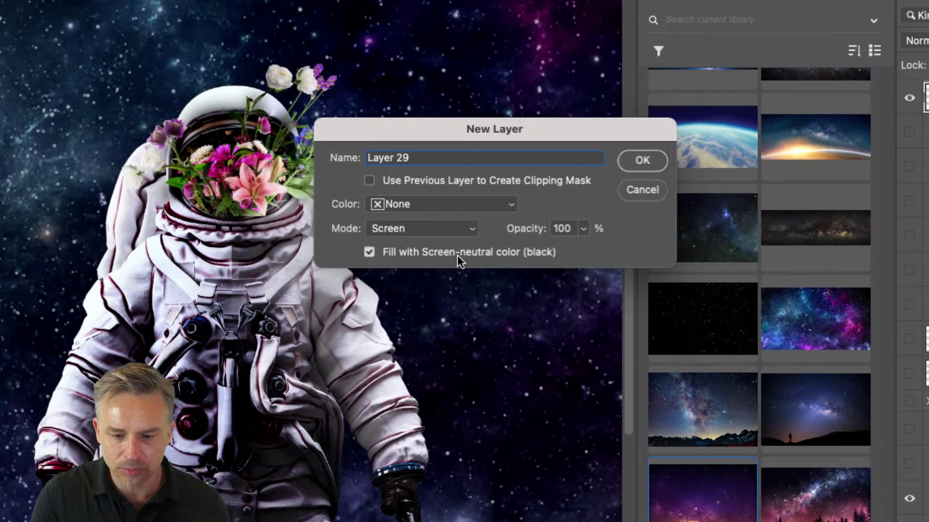
pyautogui.click(431, 230)
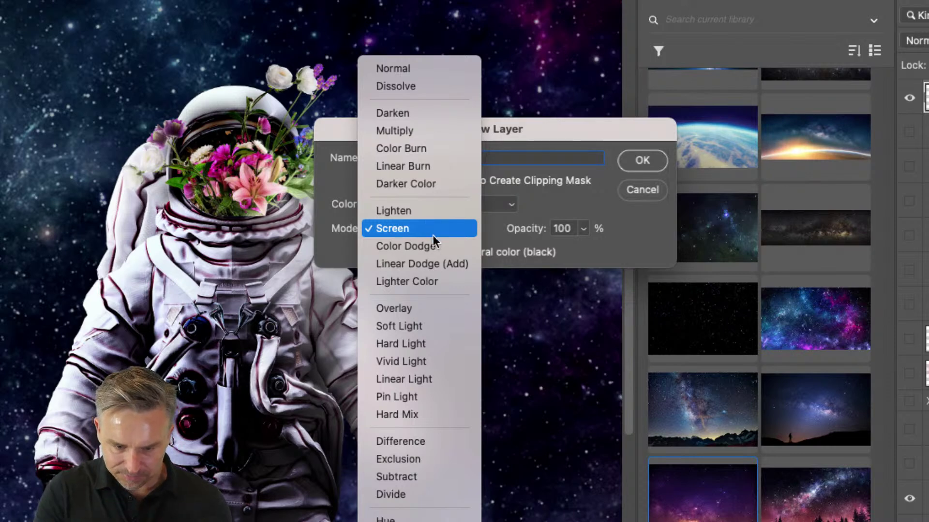
pyautogui.click(434, 325)
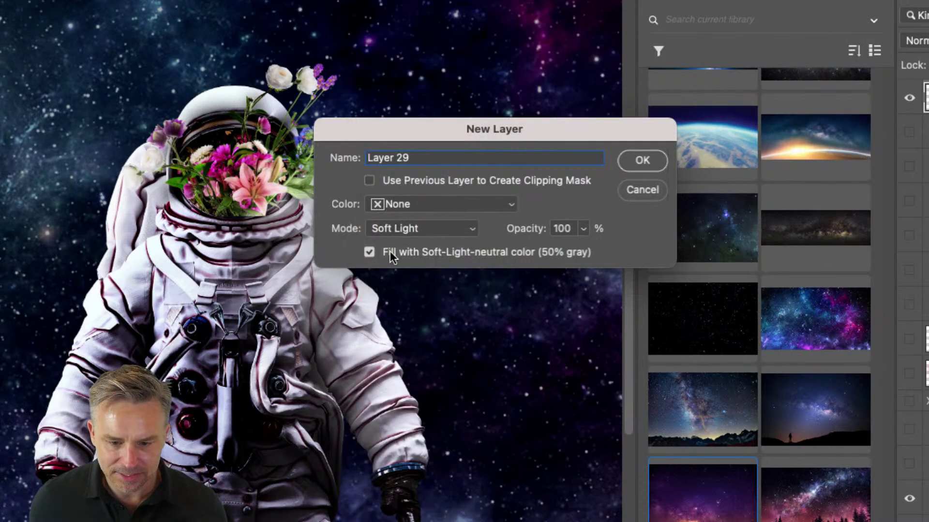
pyautogui.click(640, 165)
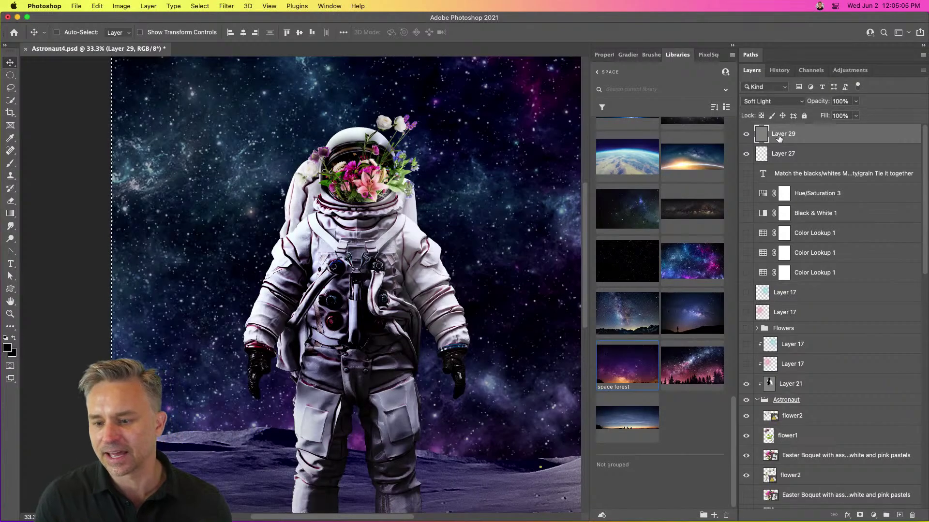
# Compare the gray layer in Normal and Soft Light blend modes, ending on Soft Light
pyautogui.click(773, 101)
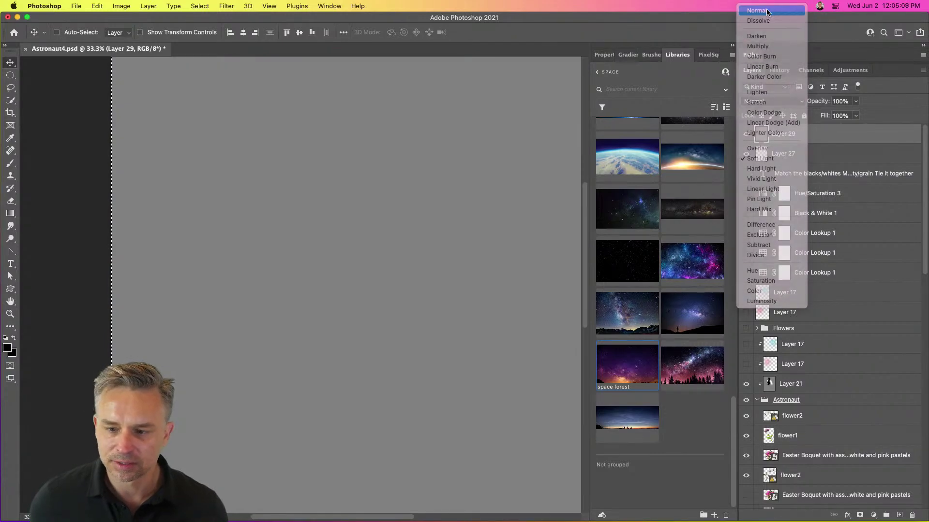
pyautogui.click(766, 10)
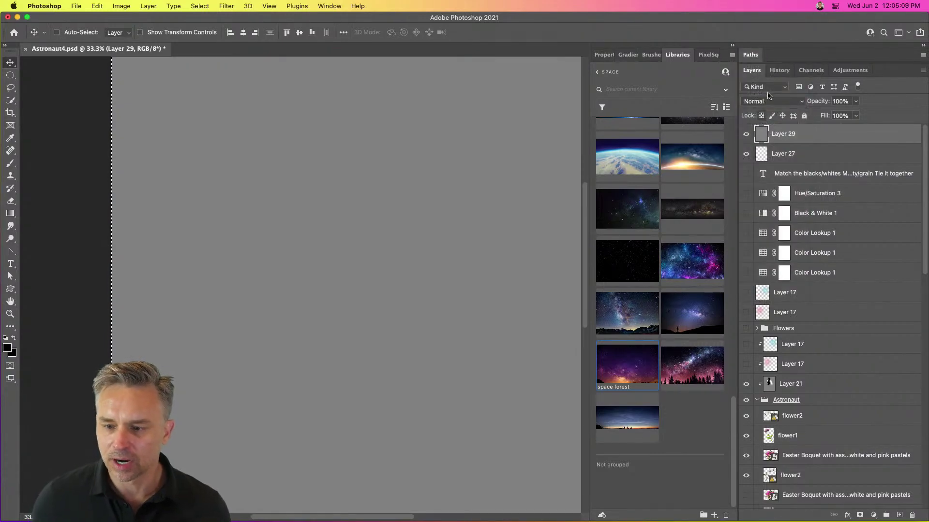
pyautogui.click(769, 101)
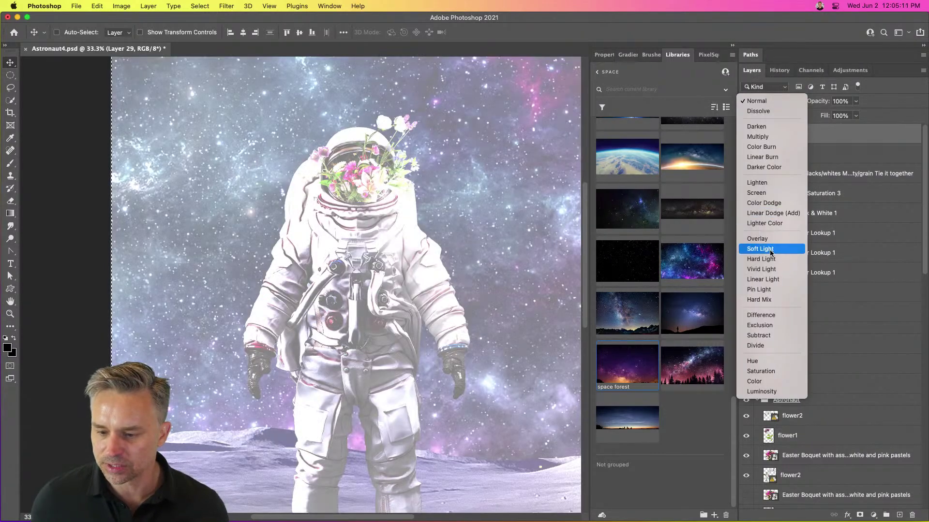
pyautogui.click(771, 250)
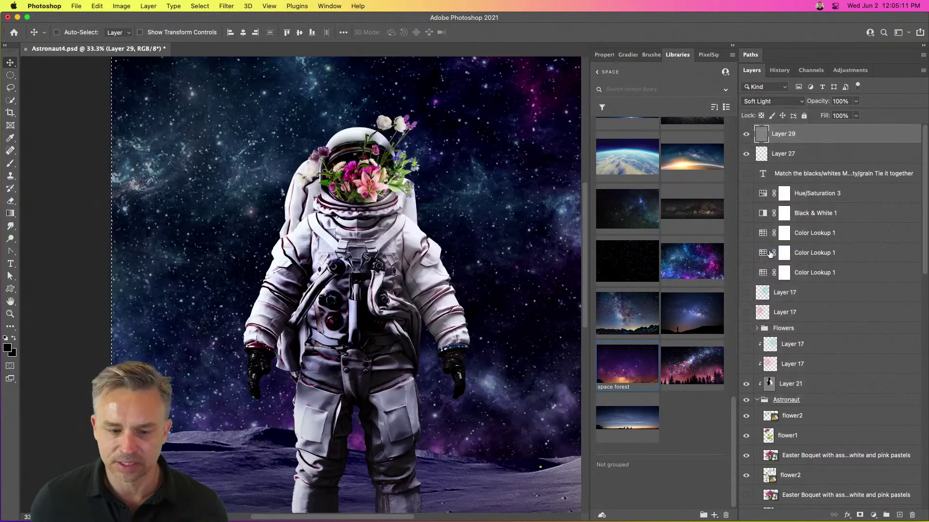
pyautogui.click(759, 88)
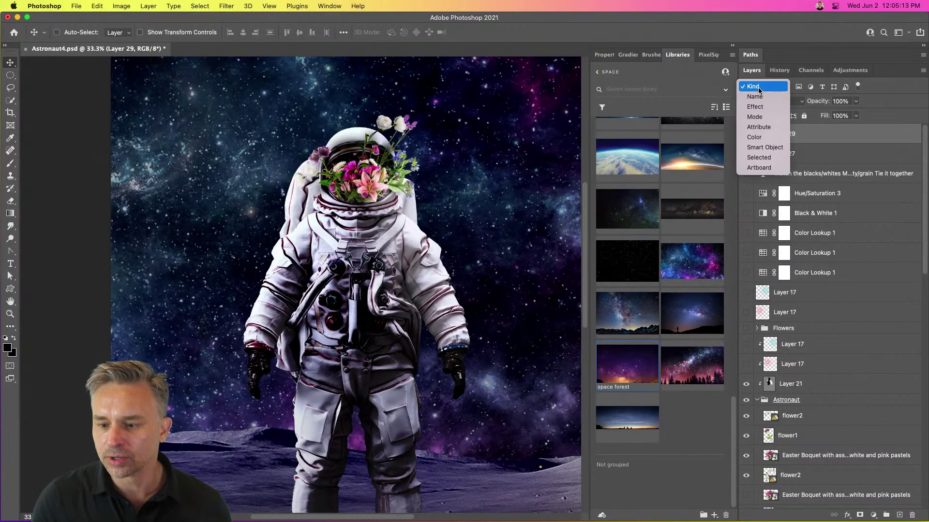
pyautogui.click(868, 141)
# Set the gray layer to Normal mode and apply 80.08% monochromatic Gaussian noise to it with Add Noise
pyautogui.click(778, 102)
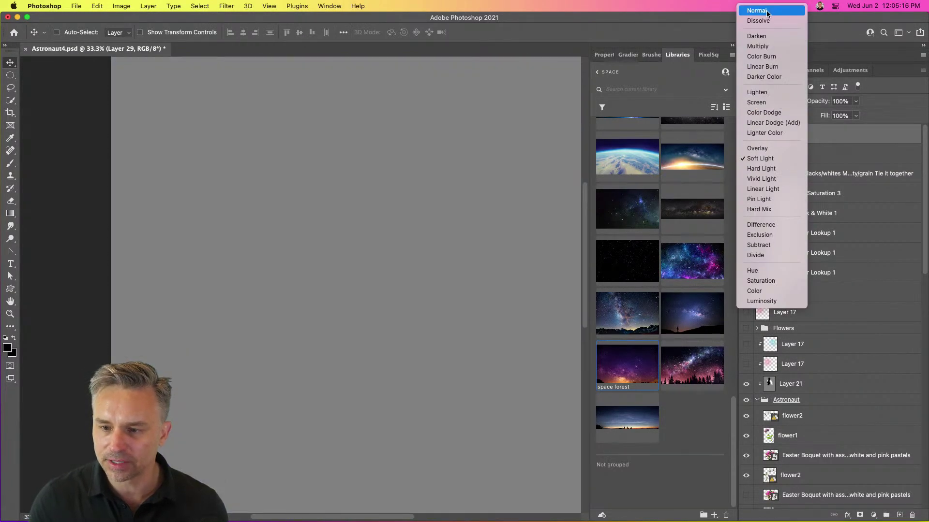
pyautogui.click(769, 10)
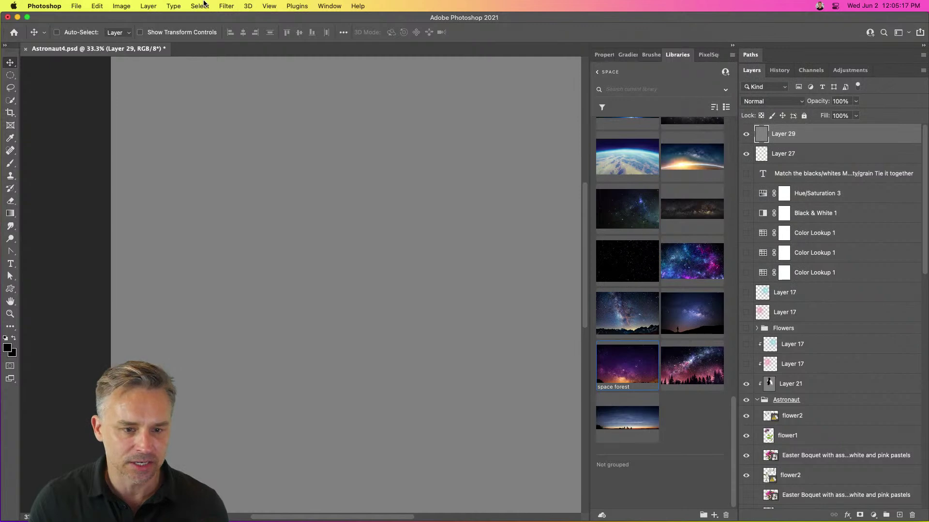
pyautogui.click(219, 5)
pyautogui.moveTo(252, 163)
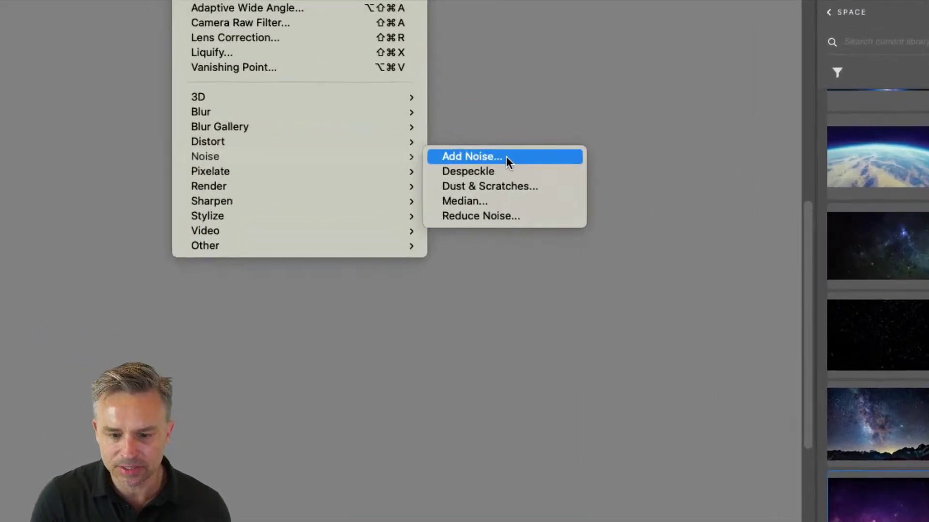
pyautogui.click(506, 156)
pyautogui.moveTo(431, 102); pyautogui.dragTo(460, 117)
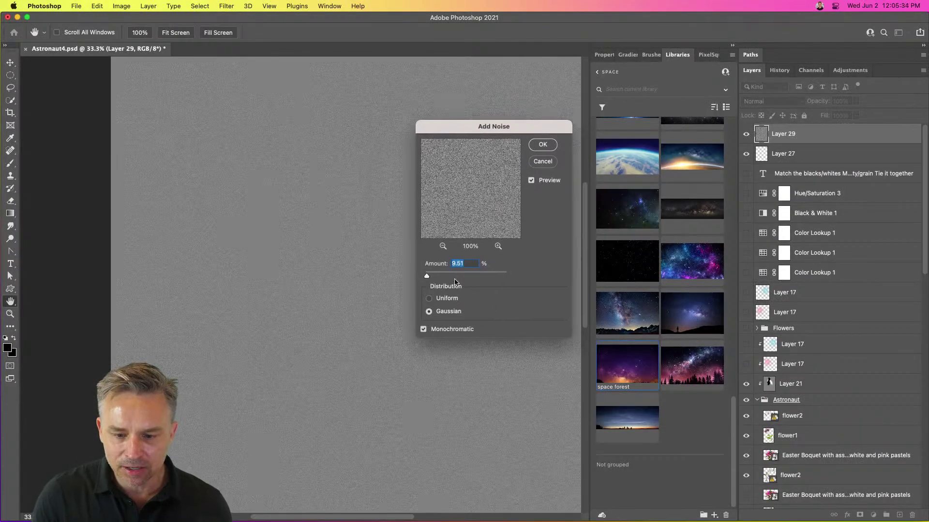
pyautogui.moveTo(454, 274); pyautogui.dragTo(439, 276)
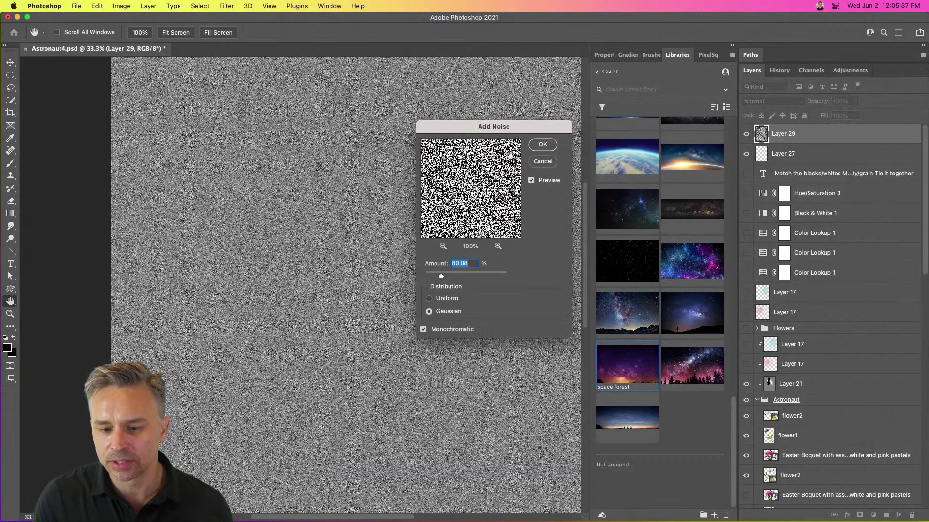
pyautogui.click(542, 145)
# Set the noise layer's blend mode to Soft Light so the grain covers the whole composite
pyautogui.click(762, 101)
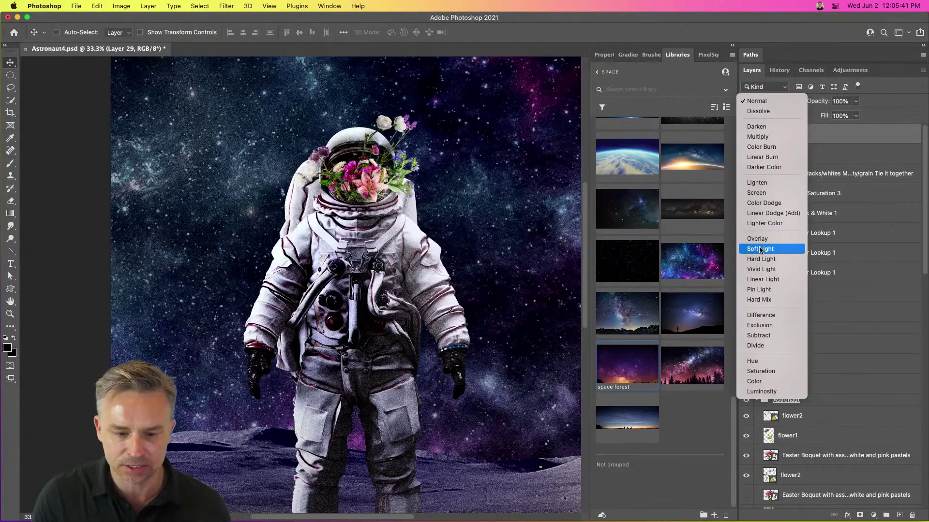
pyautogui.click(759, 249)
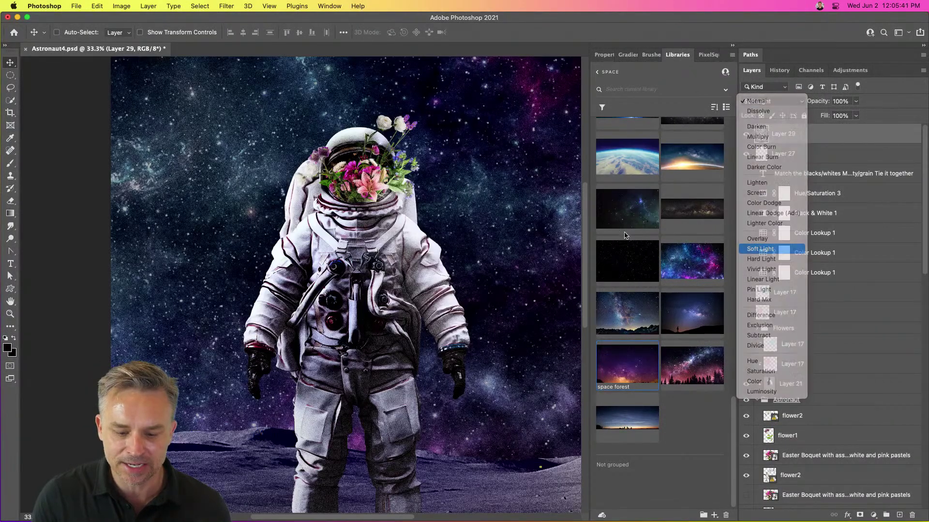
pyautogui.moveTo(307, 338); pyautogui.dragTo(313, 243)
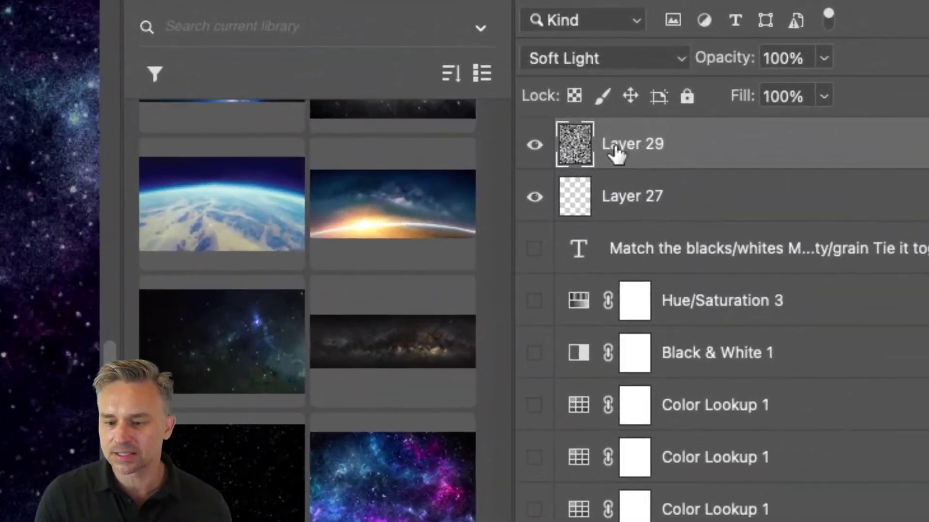
# Rename the noise layer as "hides any grain issues."
pyautogui.doubleClick(630, 145)
pyautogui.write('hides an')
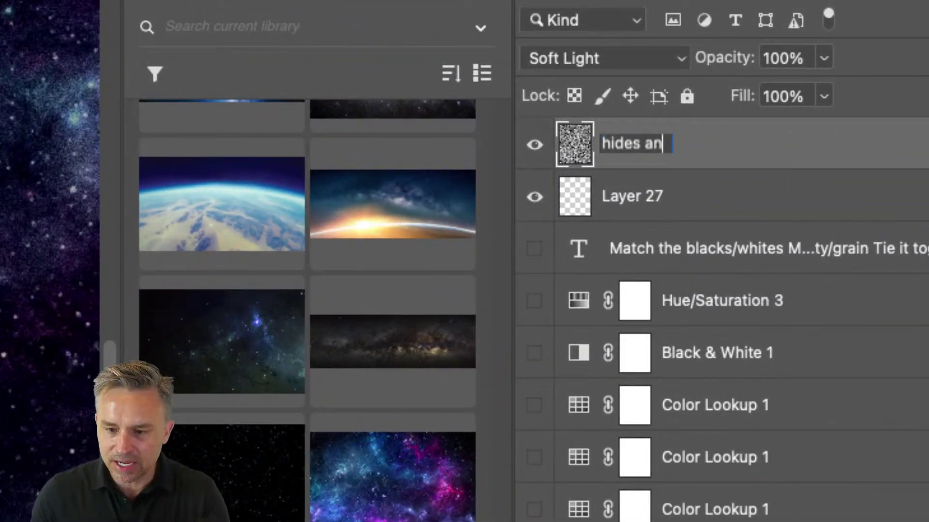
pyautogui.write('y grain is')
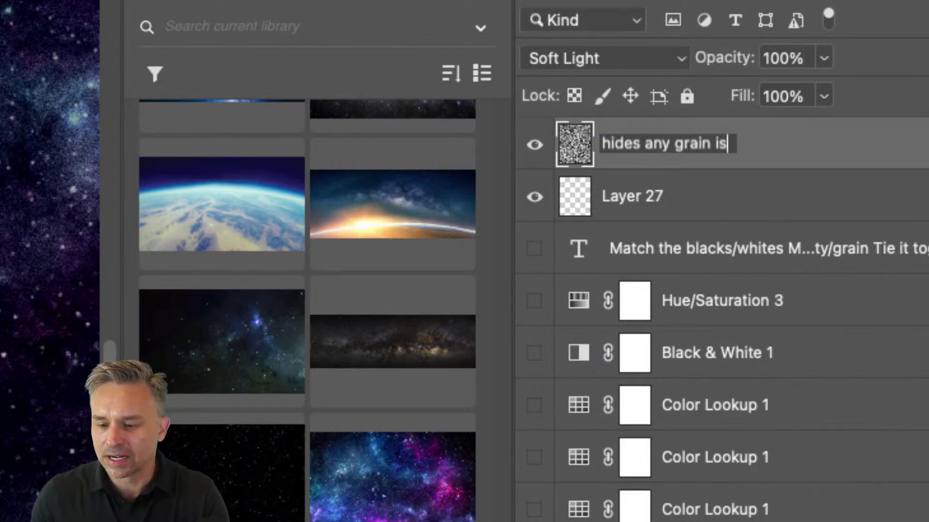
pyautogui.write('sues.')
pyautogui.press('Return')
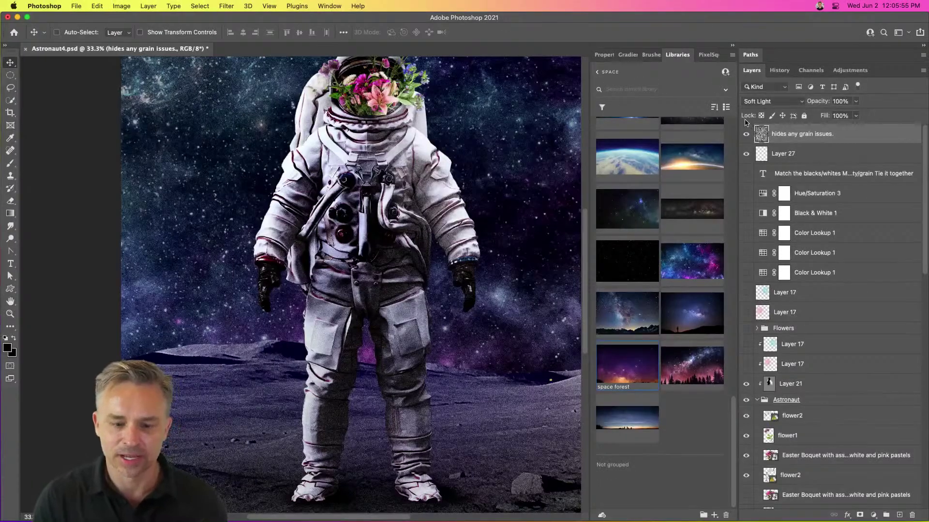
# Collapse the asset library to enlarge the canvas area and bring the whole composite into view
pyautogui.moveTo(285, 165); pyautogui.dragTo(284, 204)
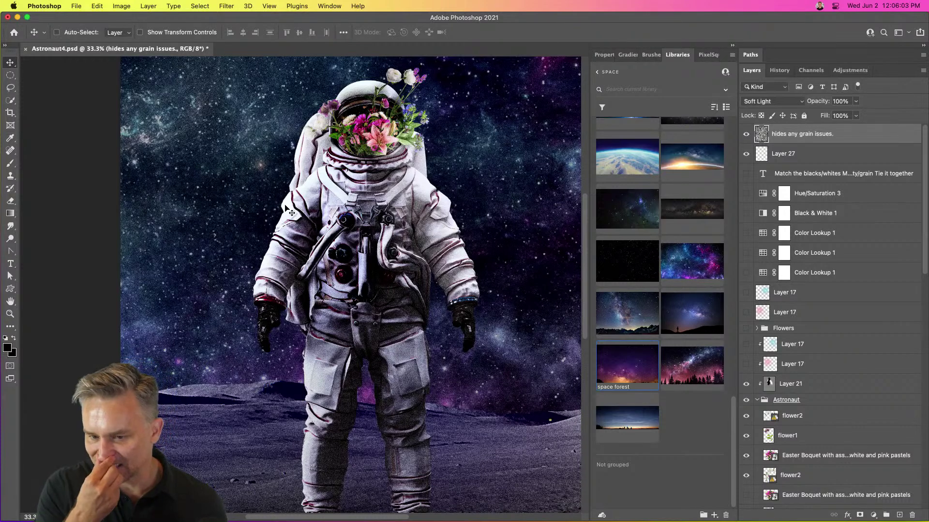
pyautogui.click(732, 46)
pyautogui.click(754, 153)
pyautogui.click(776, 138)
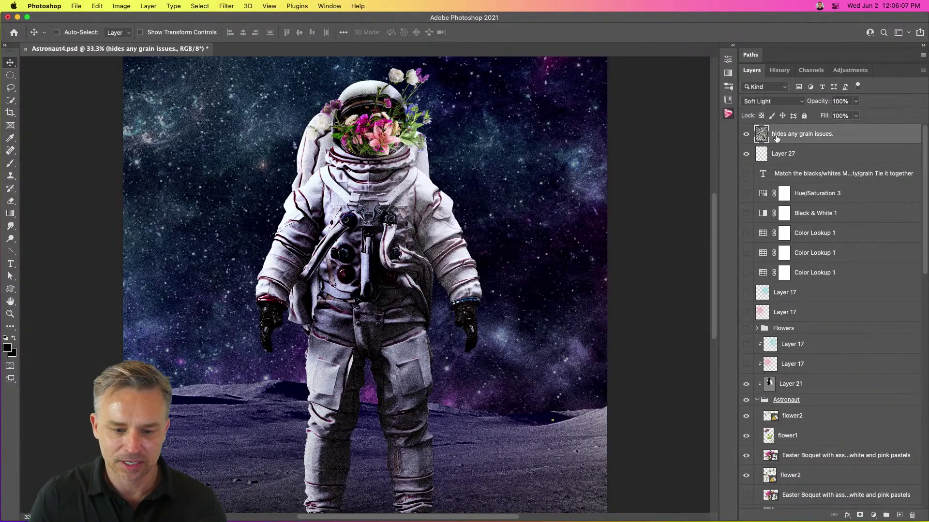
pyautogui.press('super+minus')
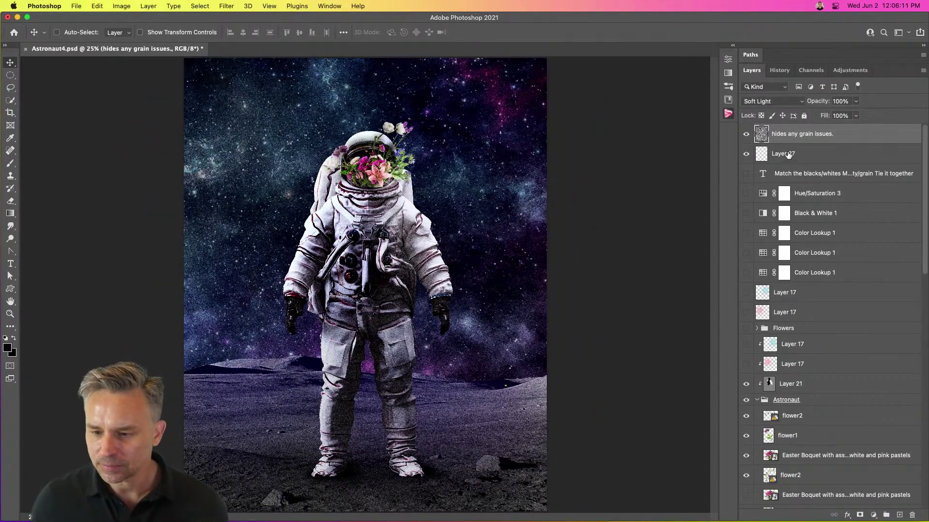
# Collapse the Astronaut group, then show and select the Flowers group around the helmet
pyautogui.scroll(-4, 767, 278)
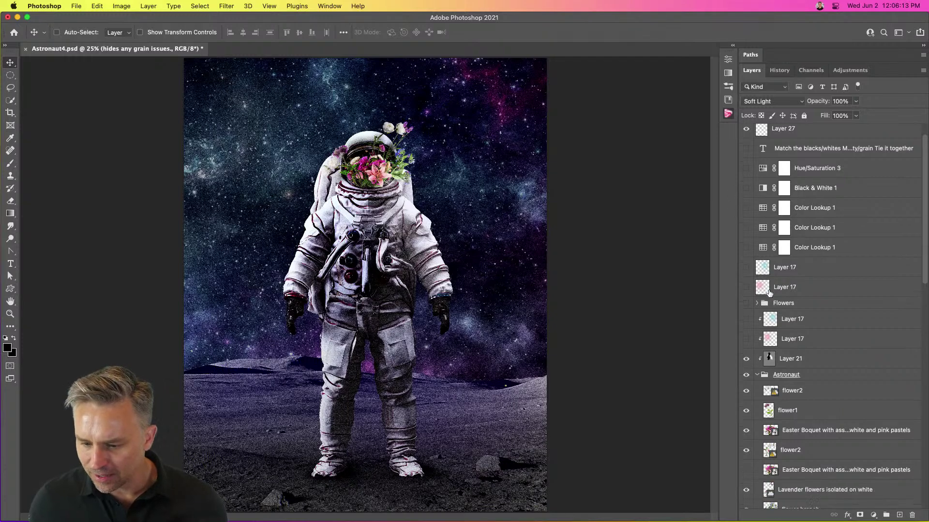
pyautogui.click(757, 319)
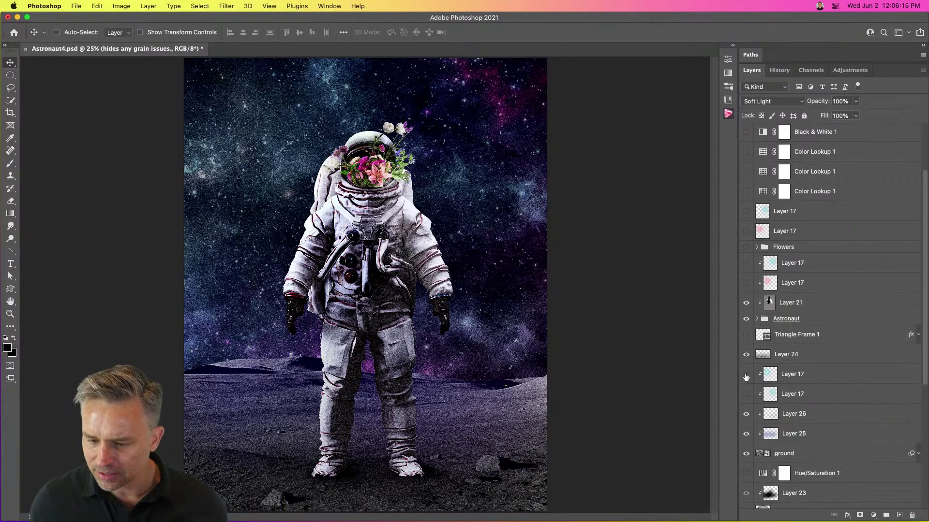
pyautogui.scroll(-3, 745, 395)
pyautogui.scroll(7, 746, 409)
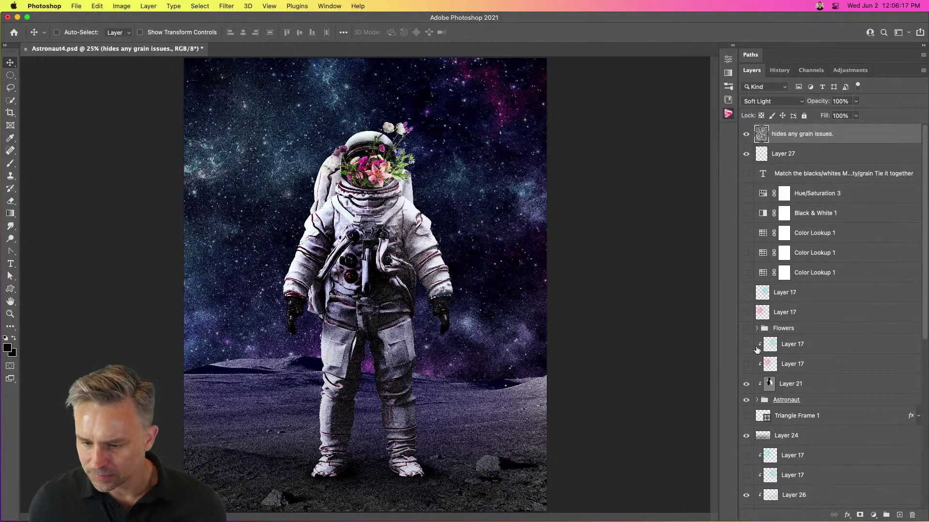
pyautogui.click(746, 329)
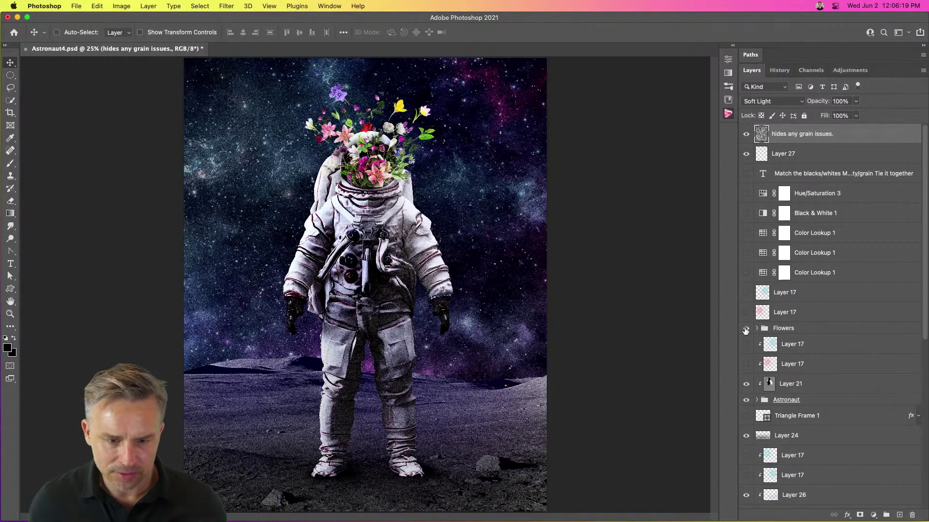
pyautogui.click(786, 330)
pyautogui.press('super+equal')
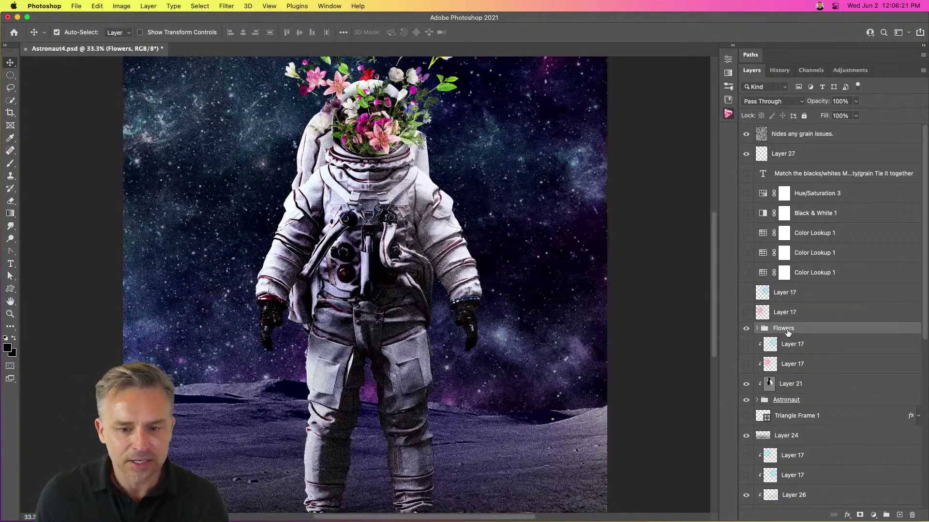
pyautogui.press('super+equal')
pyautogui.scroll(5, 366, 358)
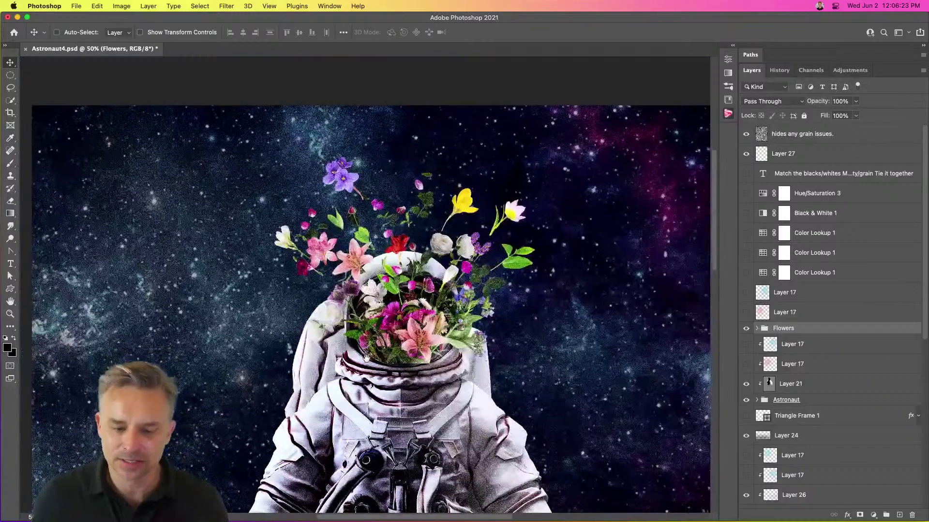
pyautogui.press('super+equal')
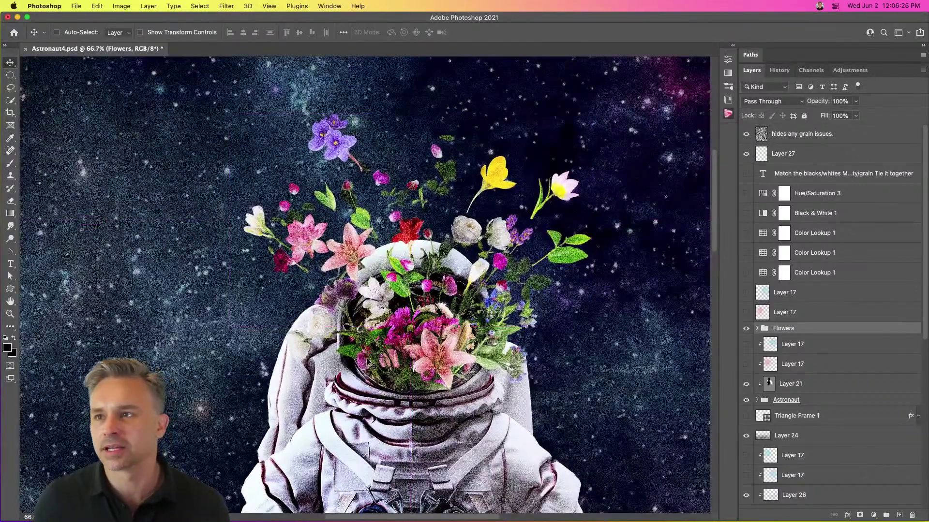
pyautogui.moveTo(352, 342); pyautogui.dragTo(303, 293)
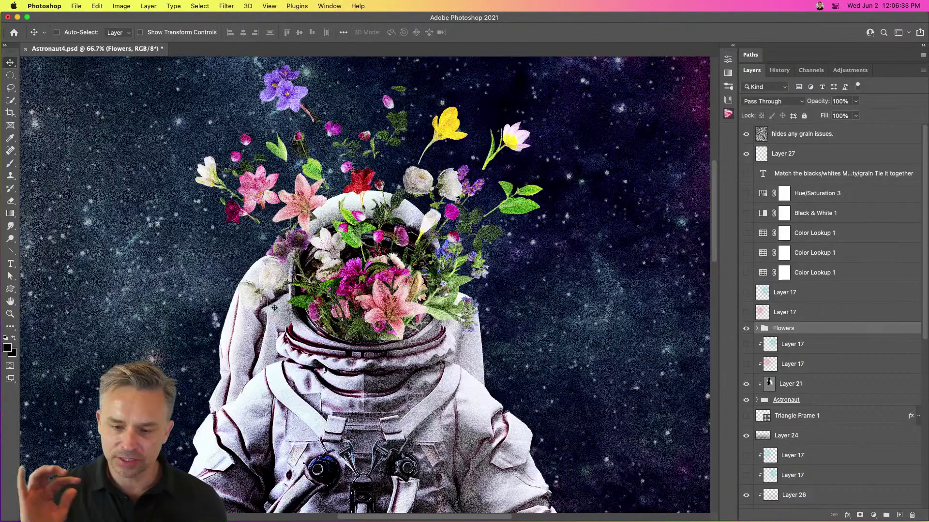
# Switch to Finder, enlarge its window and open the Compositing folder inside Streaming Projects
pyautogui.moveTo(208, 521)
pyautogui.click(116, 511)
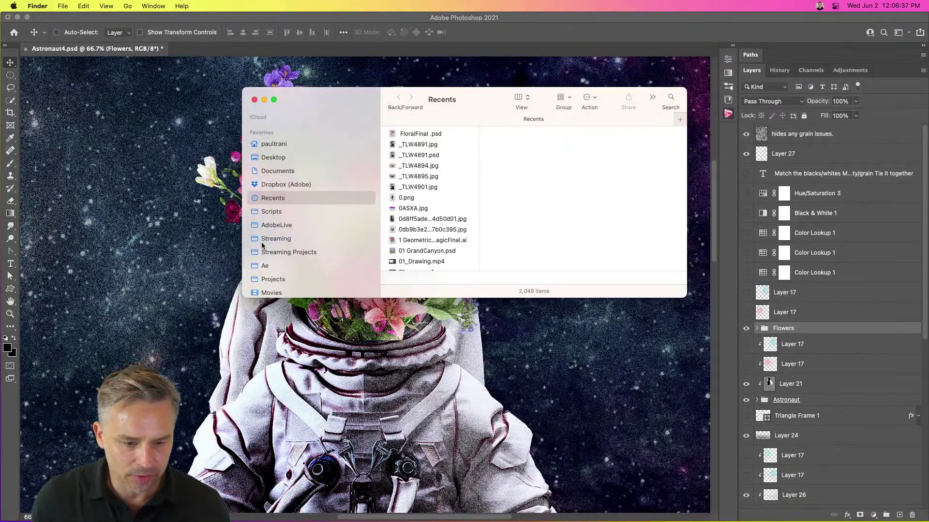
pyautogui.click(264, 252)
pyautogui.moveTo(686, 297); pyautogui.dragTo(865, 509)
pyautogui.moveTo(248, 92); pyautogui.dragTo(115, 17)
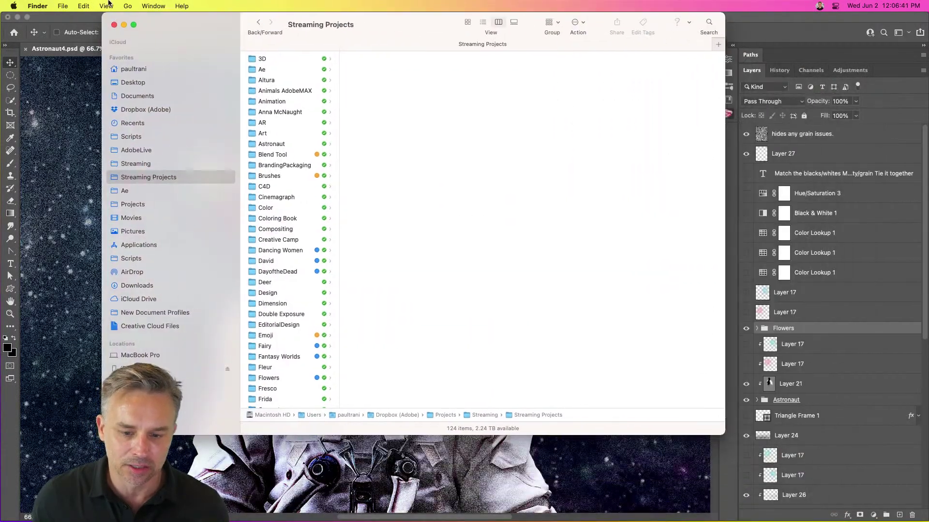
pyautogui.click(279, 229)
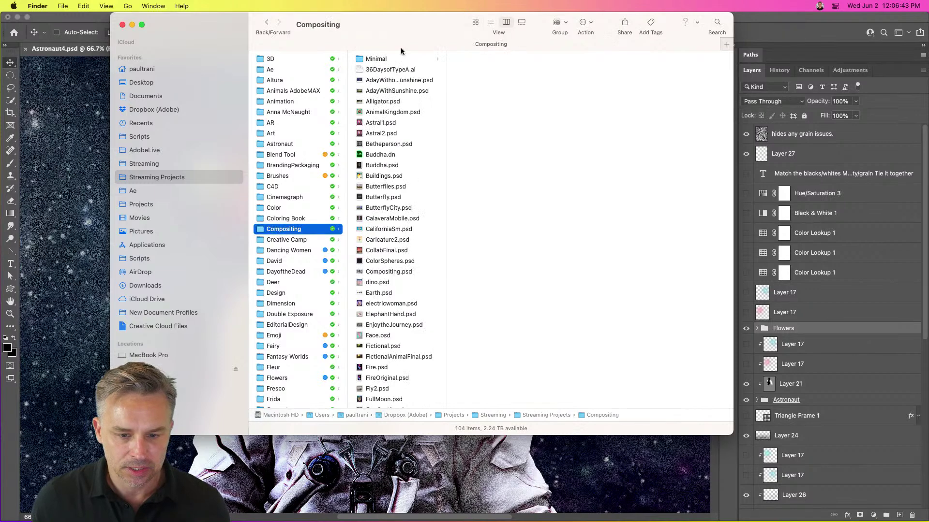
# Show the Compositing folder's files as thumbnails and open HybridFinal.psd in Photoshop
pyautogui.click(475, 22)
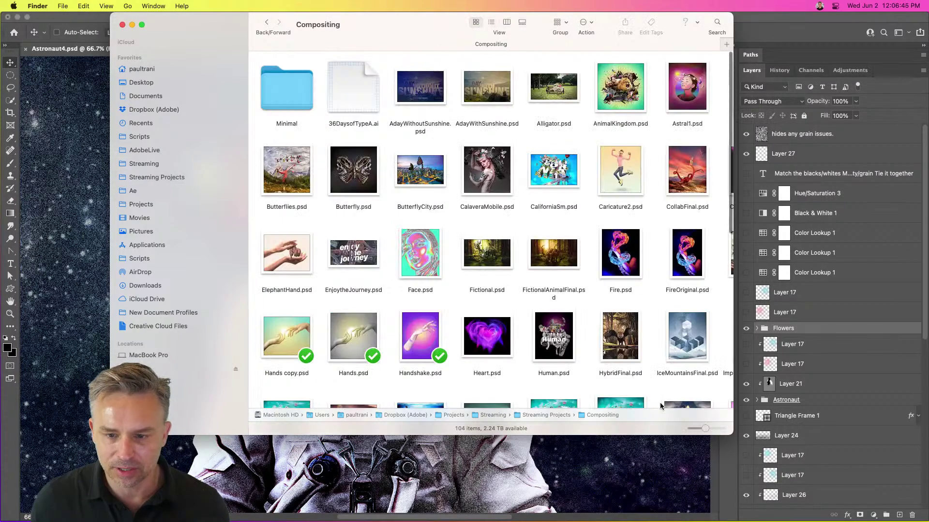
pyautogui.moveTo(727, 434); pyautogui.dragTo(928, 519)
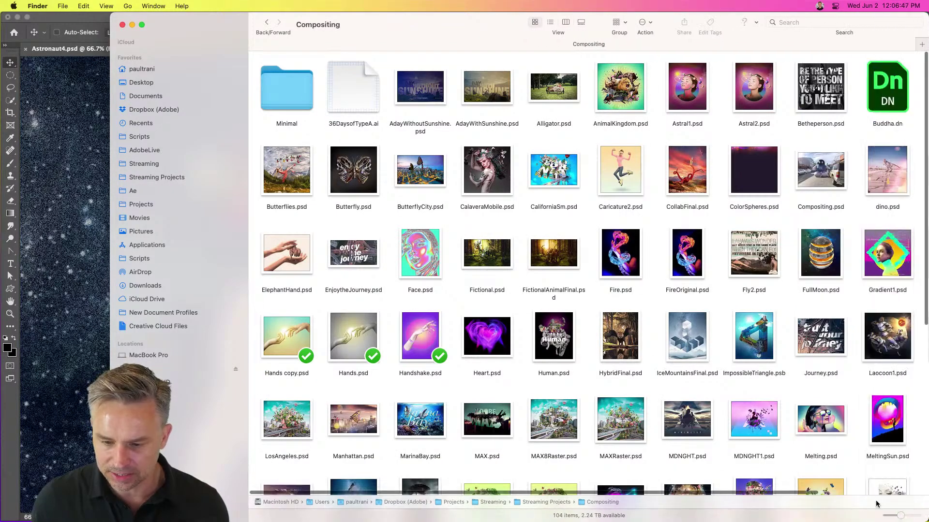
pyautogui.click(622, 342)
pyautogui.doubleClick(623, 343)
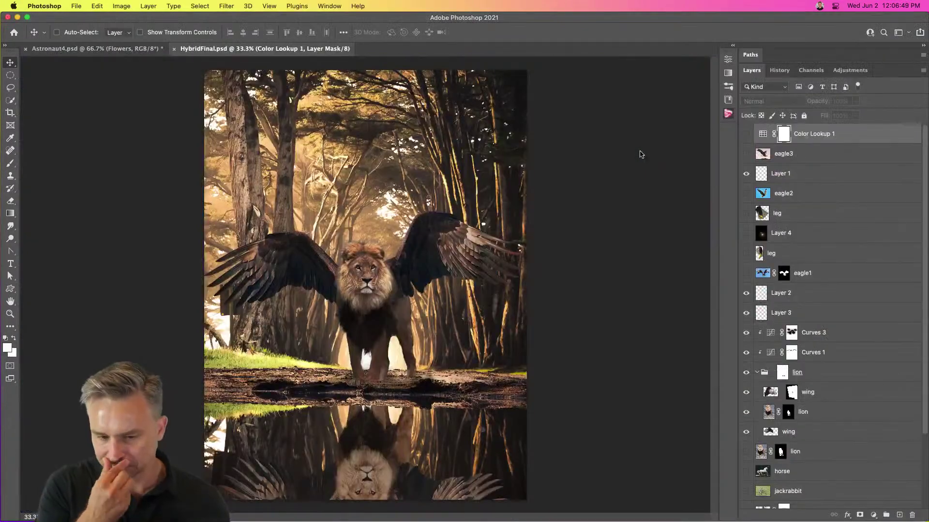
# Hide Layer 1, Layer 2, Layer 3 and the clipped Curves 3 and Curves 1 adjustments above the lion group
pyautogui.click(746, 175)
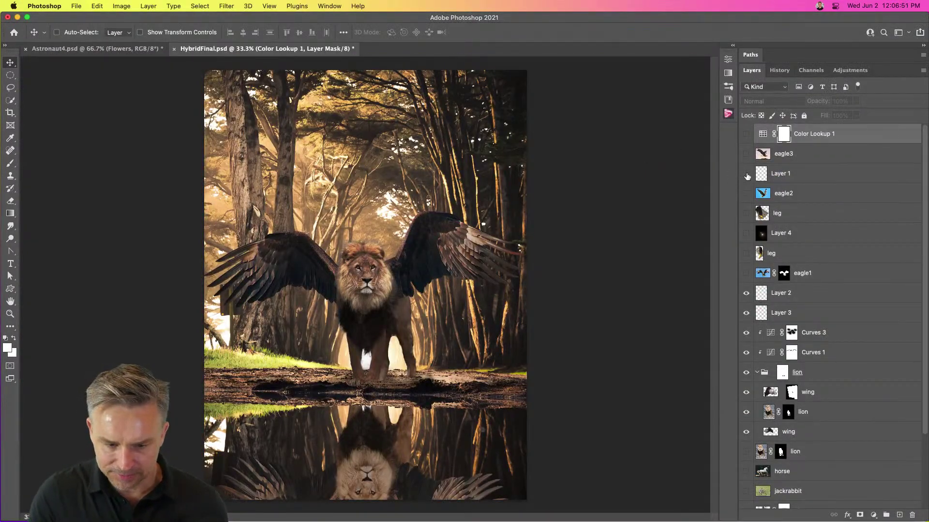
pyautogui.click(787, 177)
pyautogui.scroll(-3, 787, 204)
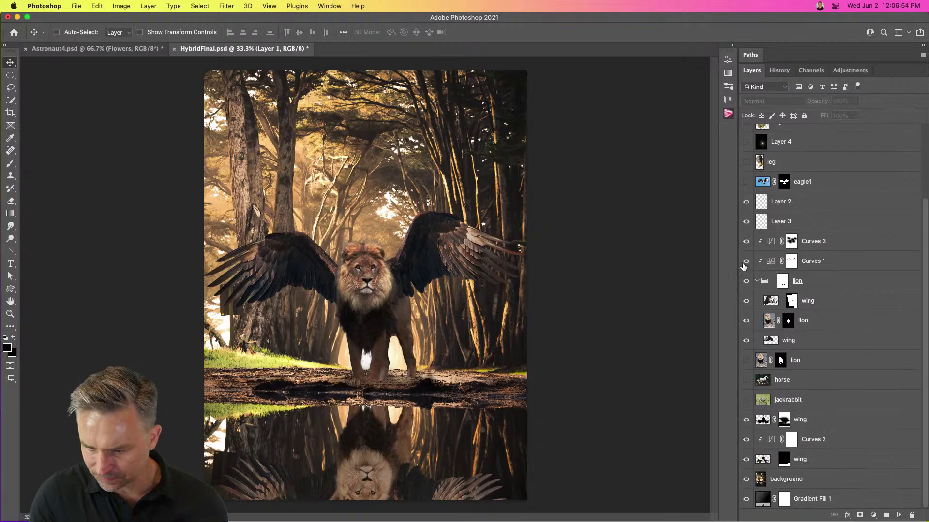
pyautogui.moveTo(745, 265); pyautogui.dragTo(741, 200)
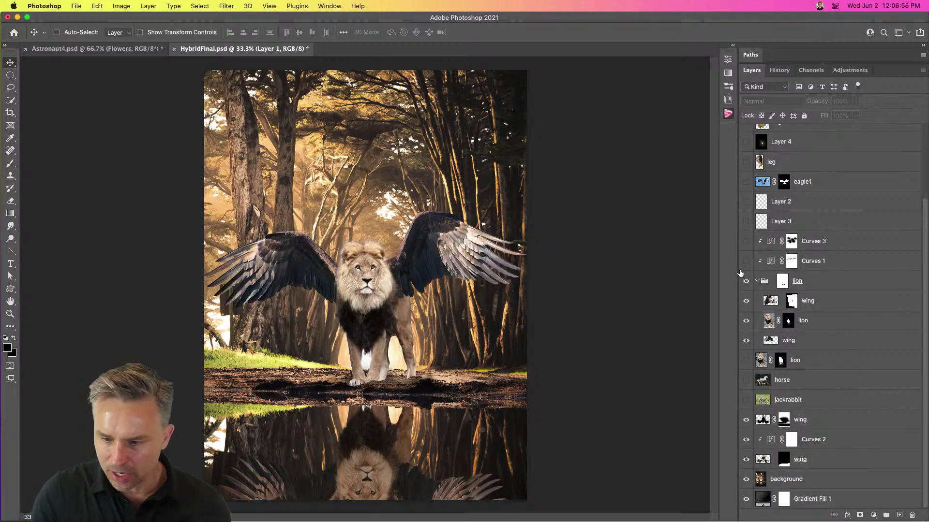
# Select the lion layer inside the lion group and hide both wing layers in that group
pyautogui.click(821, 289)
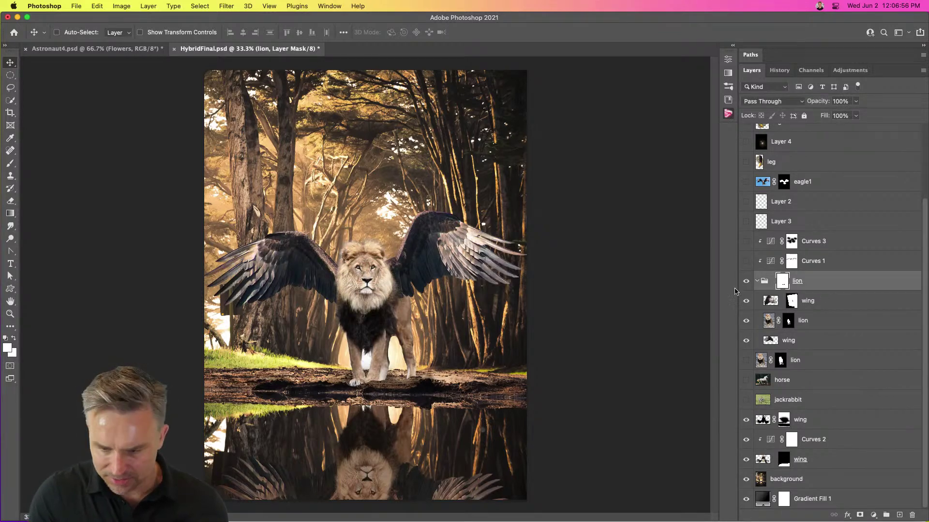
pyautogui.click(813, 322)
pyautogui.click(747, 301)
pyautogui.click(746, 301)
pyautogui.click(746, 301)
pyautogui.click(746, 340)
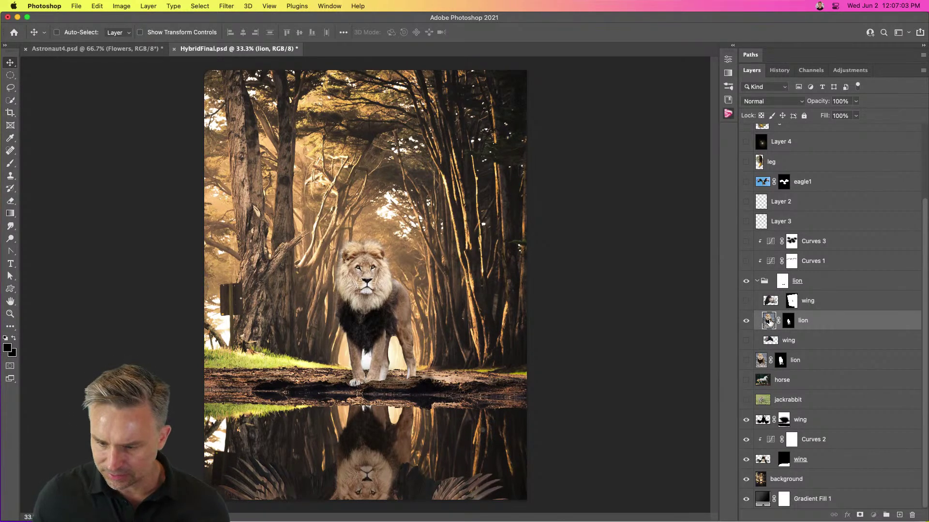
# Show the separate lion layer below the lion group, then hide and collapse the group
pyautogui.click(745, 362)
pyautogui.click(747, 282)
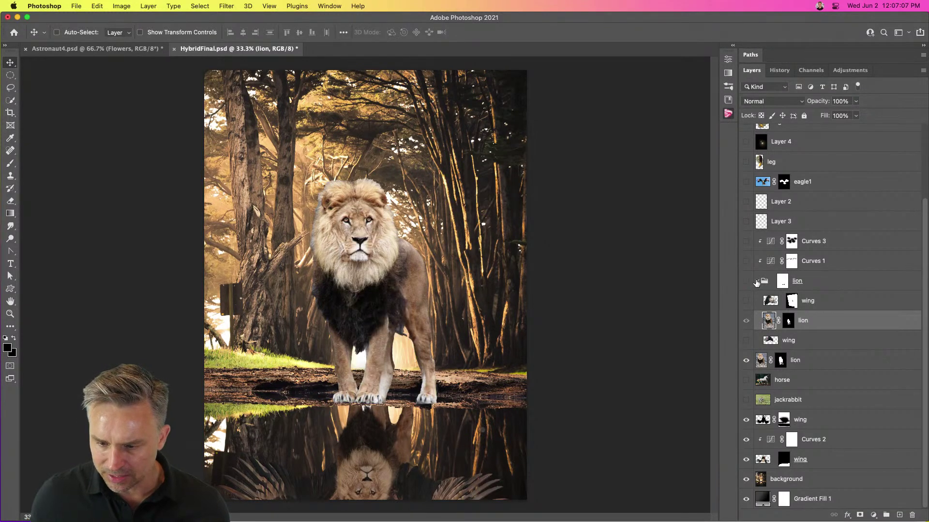
pyautogui.click(758, 282)
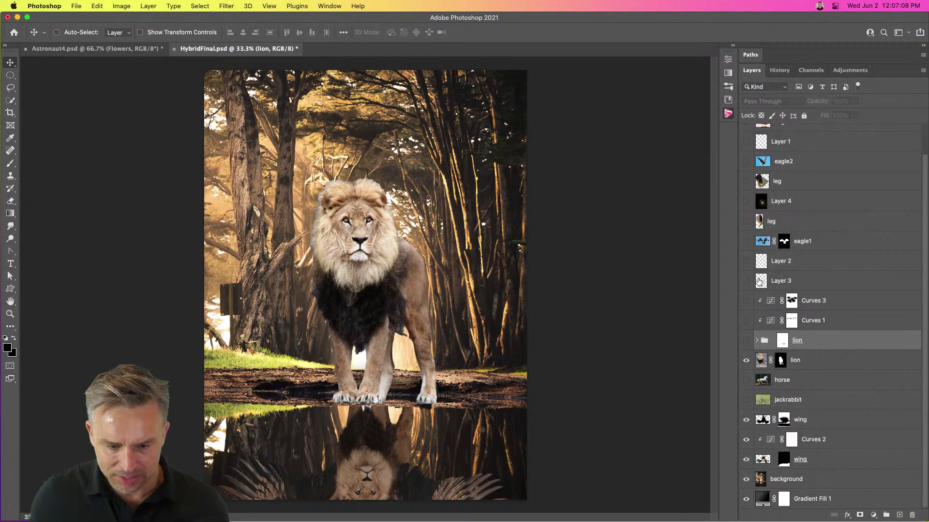
# Hide the separate lion layer, then show and select the horse layer
pyautogui.click(792, 363)
pyautogui.click(746, 360)
pyautogui.click(746, 381)
pyautogui.click(778, 382)
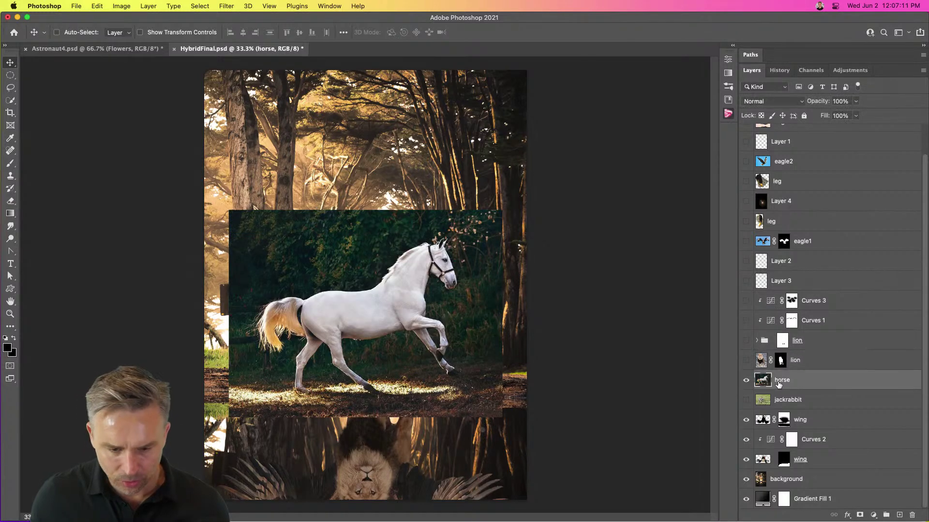
# Hide the horse layer, then show and select the jackrabbit layer
pyautogui.click(746, 380)
pyautogui.click(747, 401)
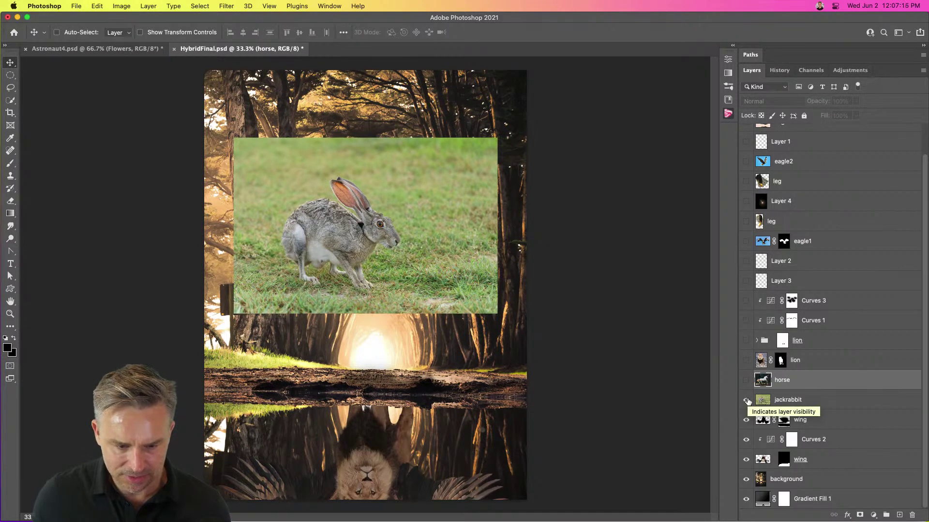
pyautogui.click(782, 402)
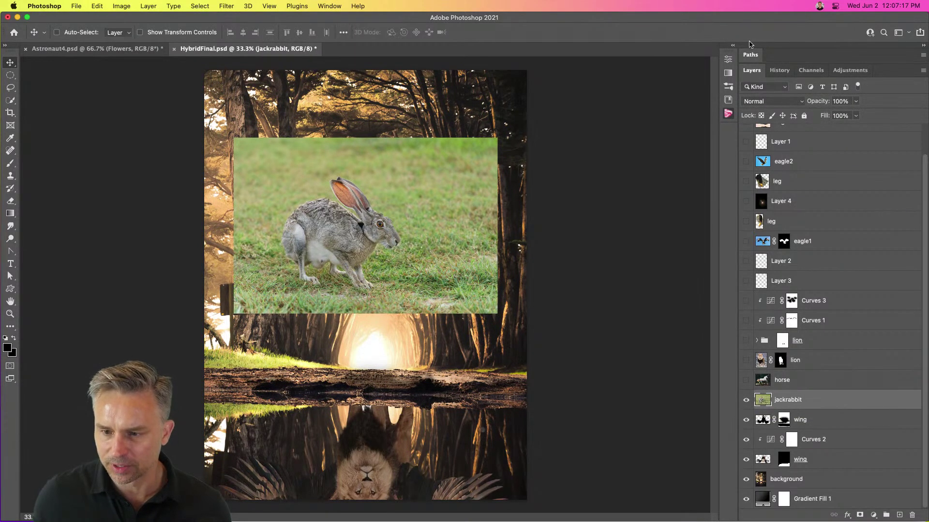
# Remove the jackrabbit's background and move the animal down onto the muddy bank, at about X 440 px, Y 1076 px
pyautogui.click(731, 46)
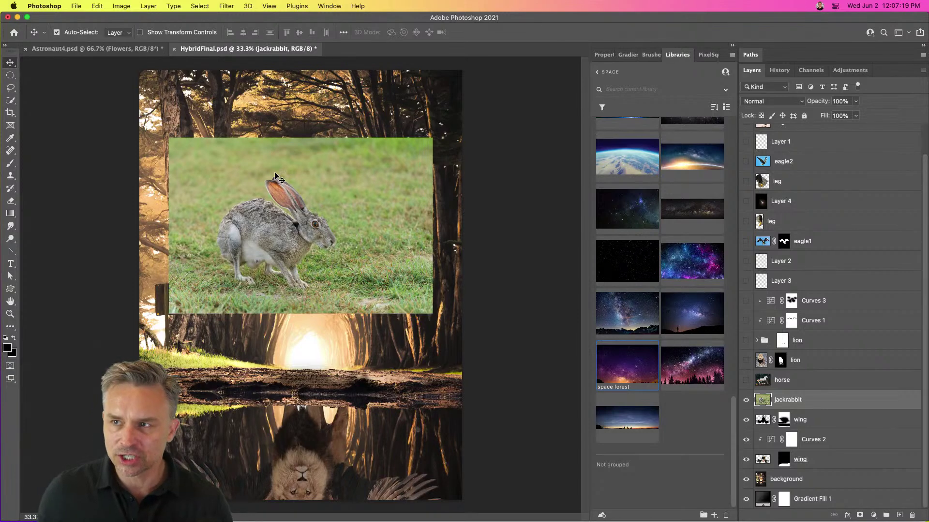
pyautogui.press('super+equal')
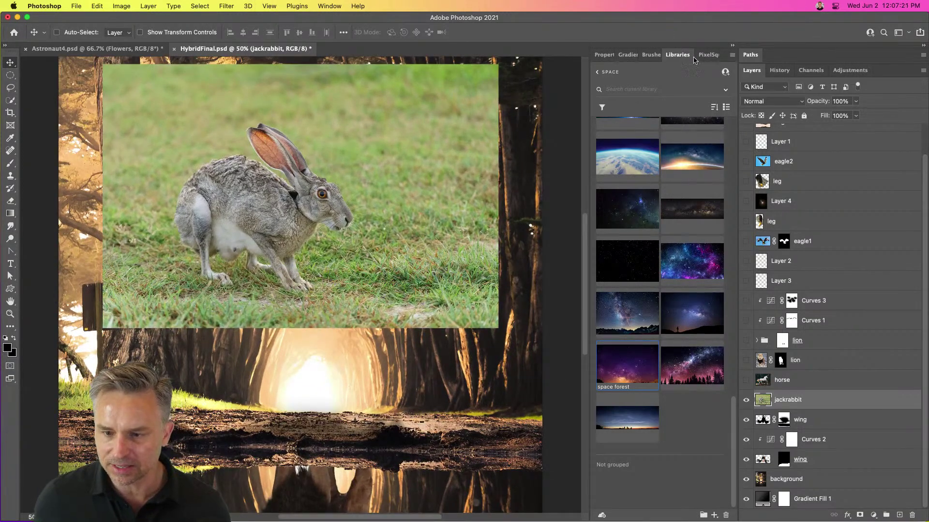
pyautogui.click(604, 55)
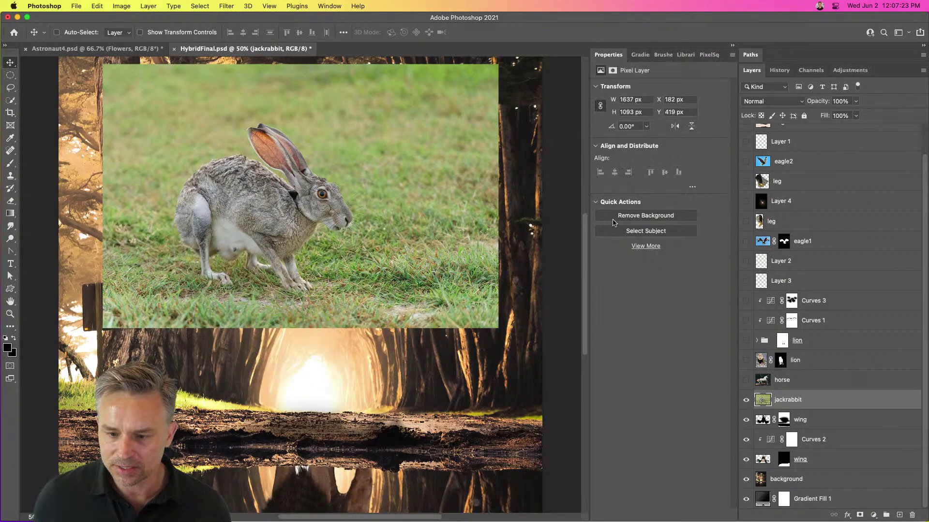
pyautogui.moveTo(240, 197); pyautogui.dragTo(302, 356)
pyautogui.moveTo(142, 328); pyautogui.dragTo(165, 242)
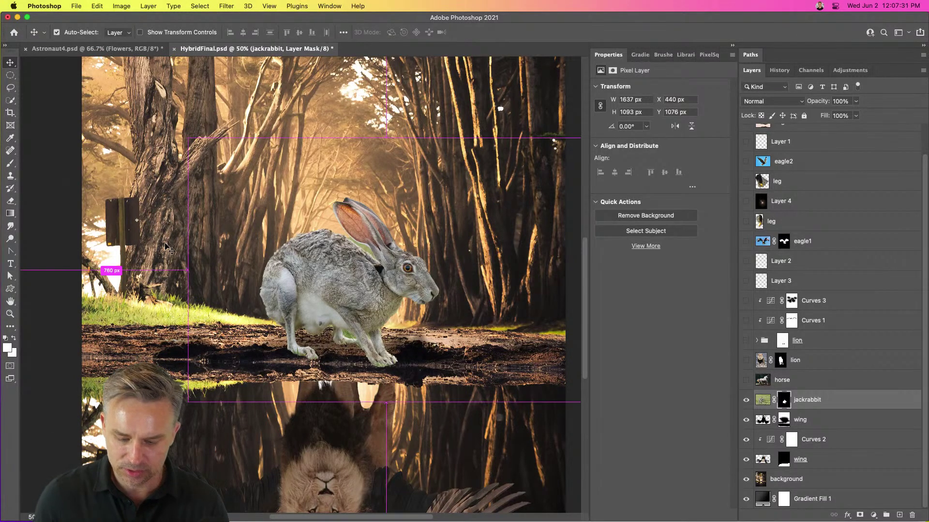
# Add a Curves adjustment layer above the jackrabbit, clip it to that layer and show its curve settings
pyautogui.press('super+plus')
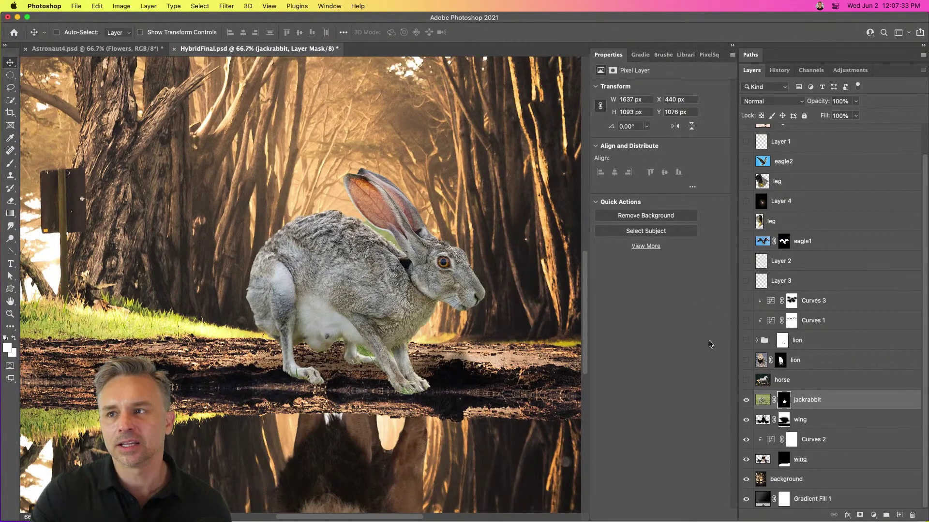
pyautogui.moveTo(430, 239); pyautogui.dragTo(398, 236)
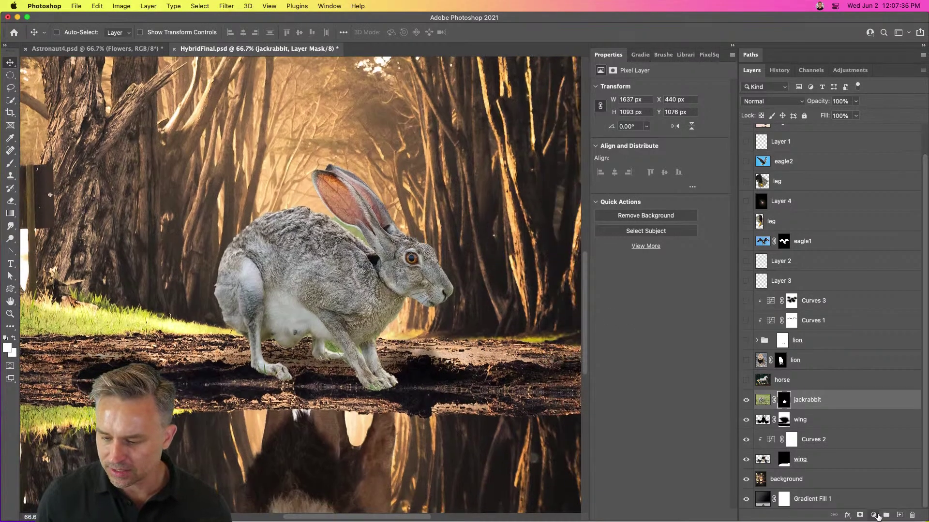
pyautogui.click(874, 515)
pyautogui.click(873, 351)
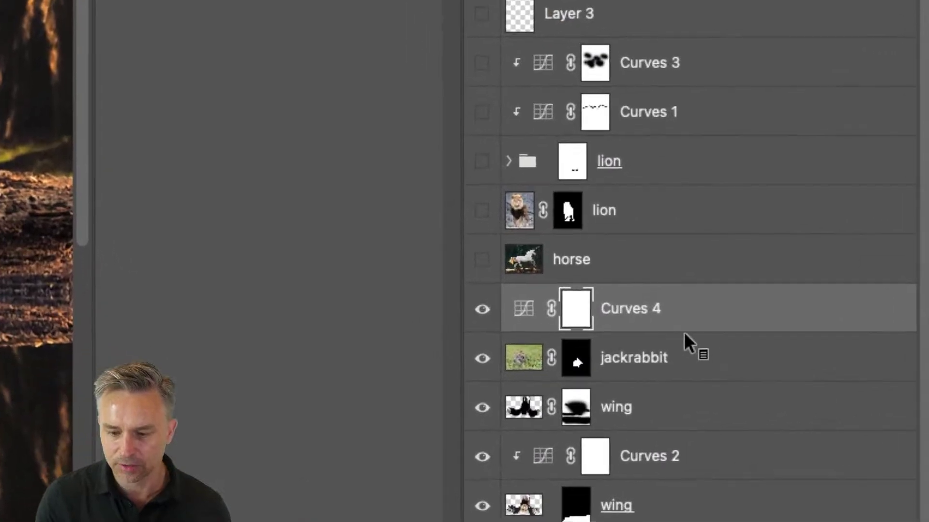
pyautogui.keyDown('alt'); pyautogui.click(654, 328); pyautogui.keyUp('alt')
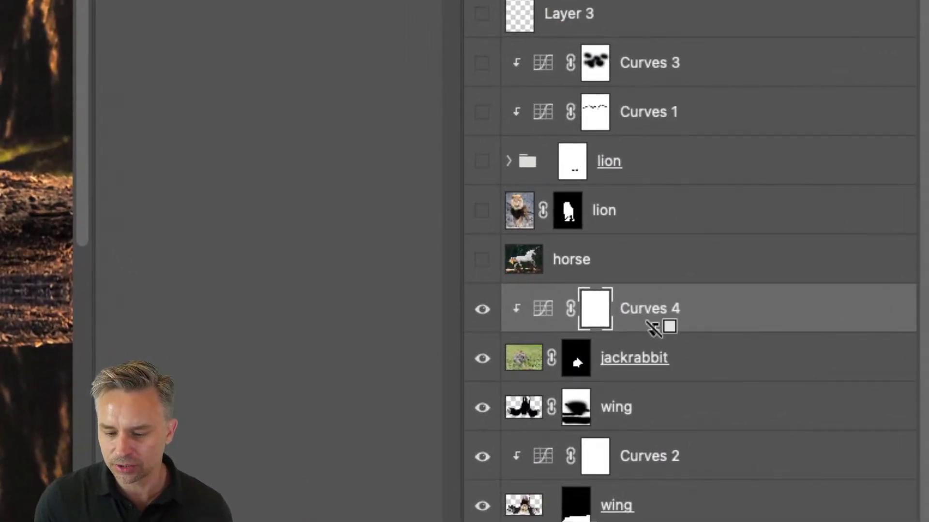
pyautogui.click(540, 309)
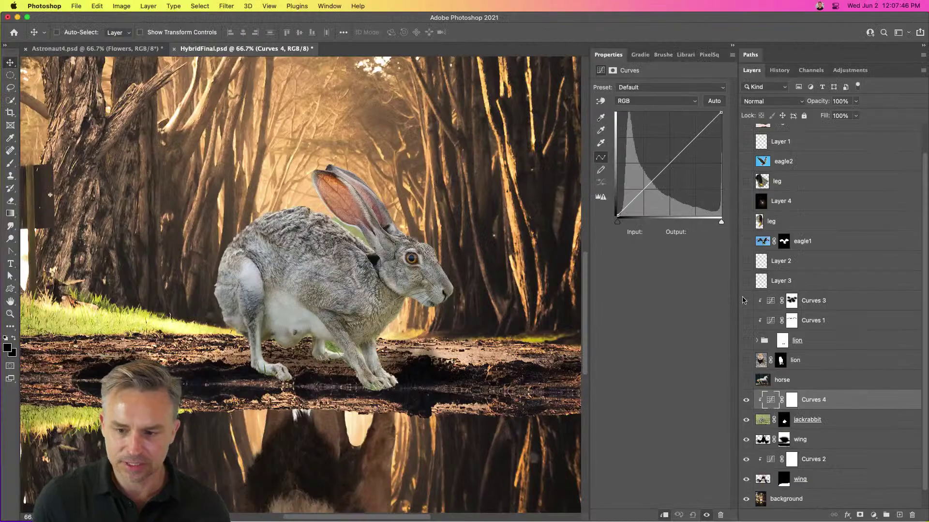
# Try darkening the jackrabbit by lowering the RGB curve's midtones and highlights, then reset the curve
pyautogui.moveTo(645, 188)
pyautogui.mouseDown()
pyautogui.moveTo(646, 173)
pyautogui.moveTo(677, 194)
pyautogui.moveTo(670, 183)
pyautogui.moveTo(678, 191)
pyautogui.moveTo(683, 175)
pyautogui.moveTo(662, 180)
pyautogui.moveTo(662, 193)
pyautogui.mouseUp()
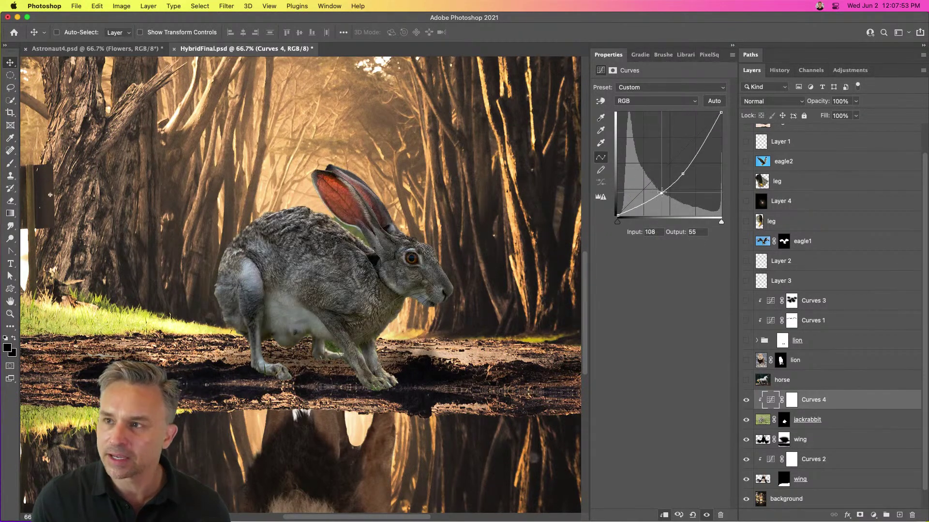
pyautogui.moveTo(690, 165)
pyautogui.mouseDown()
pyautogui.moveTo(677, 145)
pyautogui.moveTo(672, 194)
pyautogui.moveTo(699, 167)
pyautogui.moveTo(695, 158)
pyautogui.mouseUp()
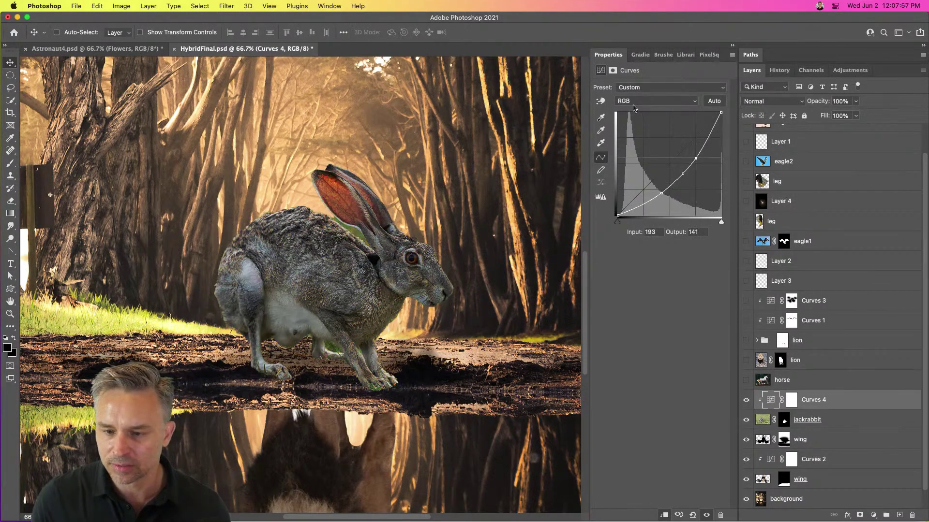
pyautogui.click(688, 514)
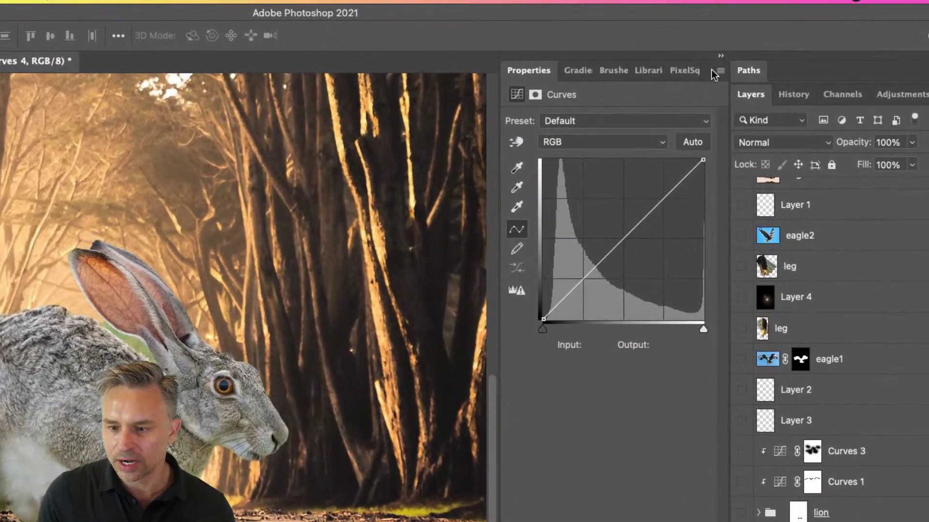
# Open the Auto Color Correction Options for the jackrabbit's Curves adjustment and choose the Find Dark & Light Colors algorithm
pyautogui.click(733, 55)
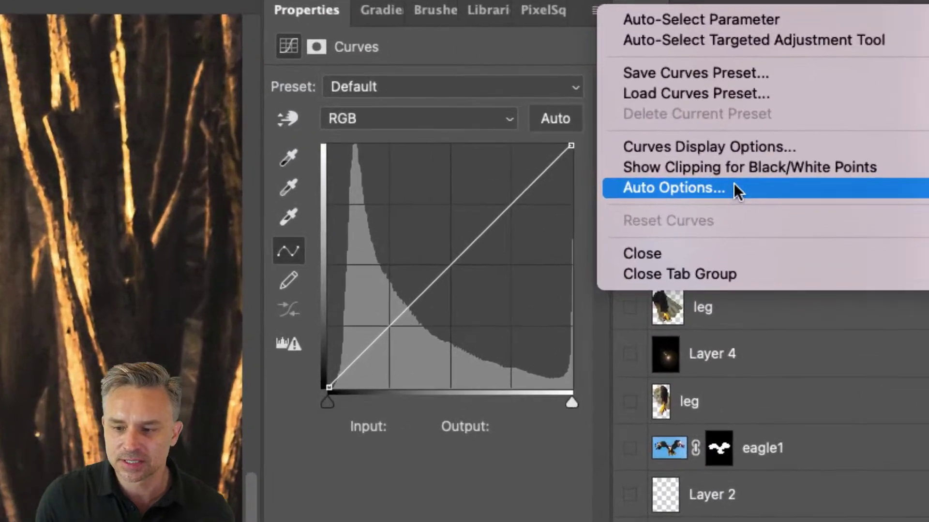
pyautogui.click(734, 185)
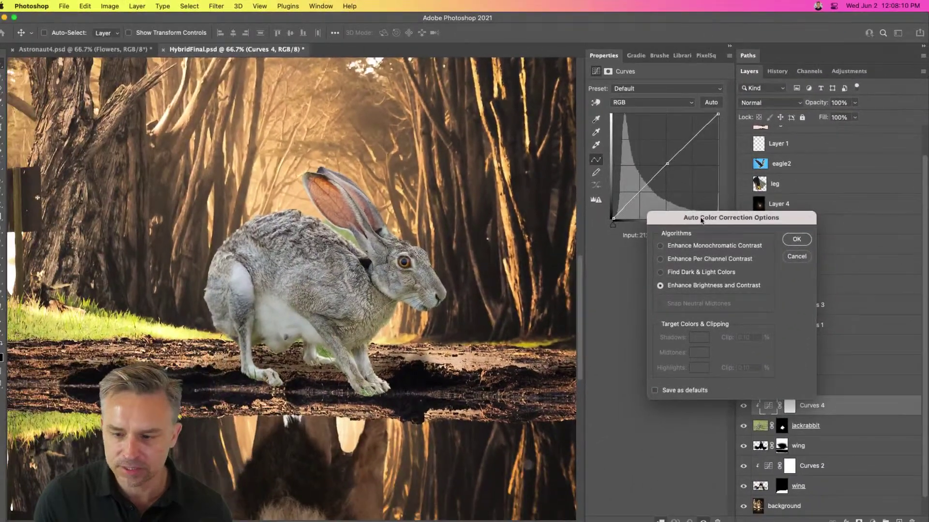
pyautogui.moveTo(677, 241); pyautogui.dragTo(448, 203)
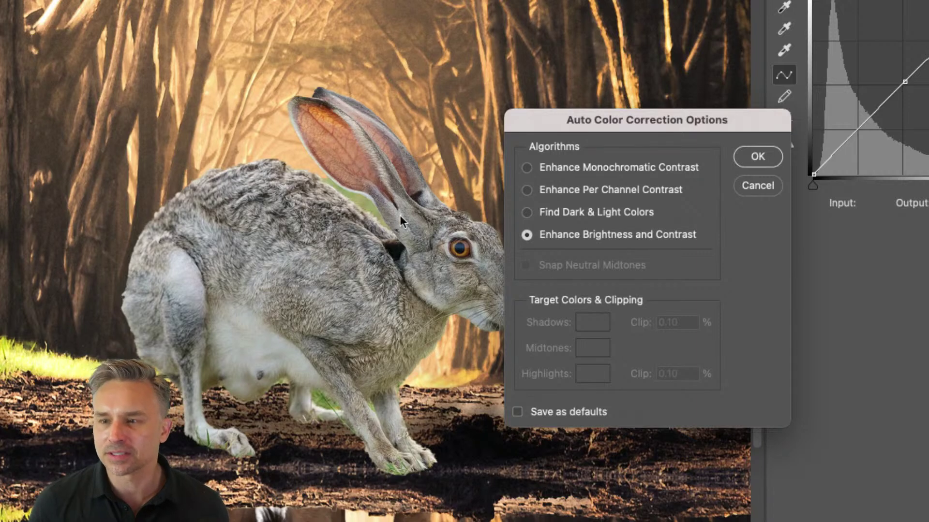
pyautogui.click(525, 213)
pyautogui.click(588, 211)
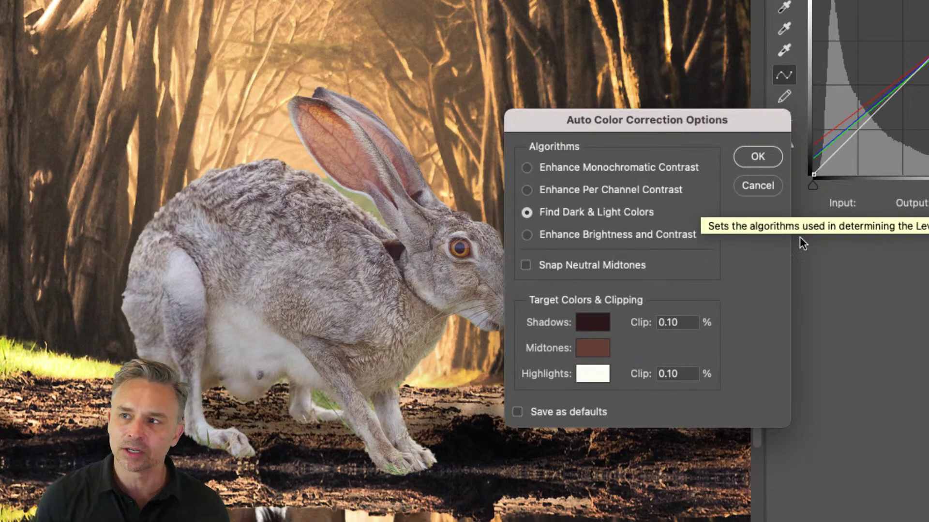
# Set the target shadow color to near-black #070708, sampled from the dark reflection in the scene
pyautogui.click(583, 323)
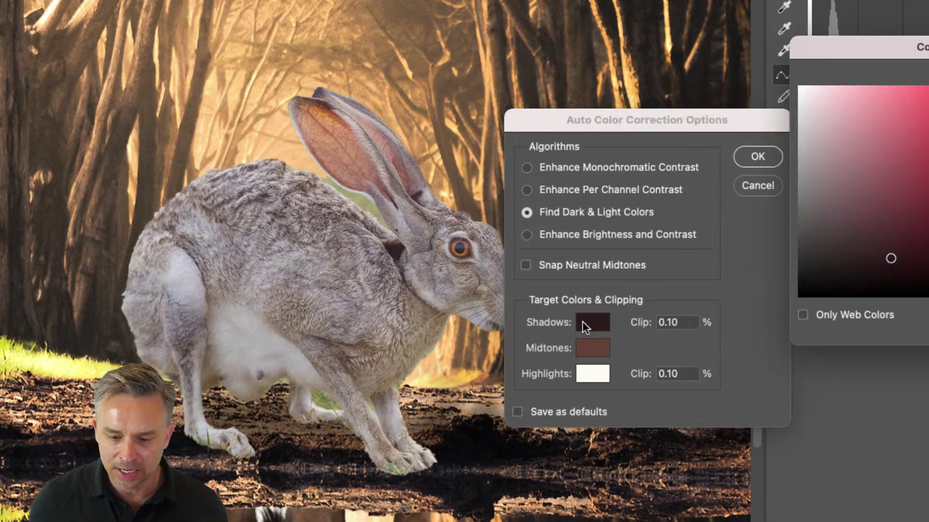
pyautogui.click(475, 447)
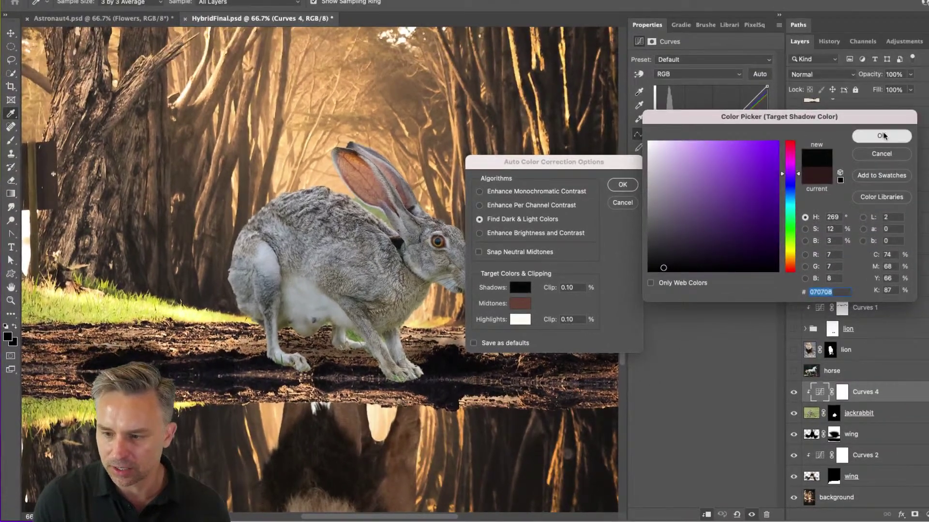
pyautogui.click(881, 136)
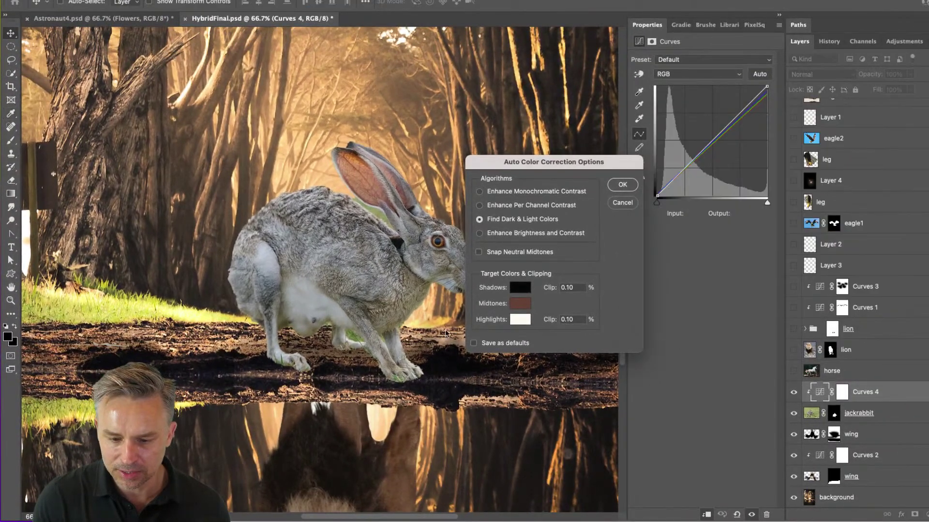
# Sample the sunlit tree trunks for the target midtone color and adjust it to a muted brown, #4e3e2e
pyautogui.click(525, 304)
pyautogui.click(161, 242)
pyautogui.click(166, 234)
pyautogui.click(167, 234)
pyautogui.click(173, 233)
pyautogui.click(185, 231)
pyautogui.click(189, 220)
pyautogui.moveTo(683, 211); pyautogui.dragTo(700, 235)
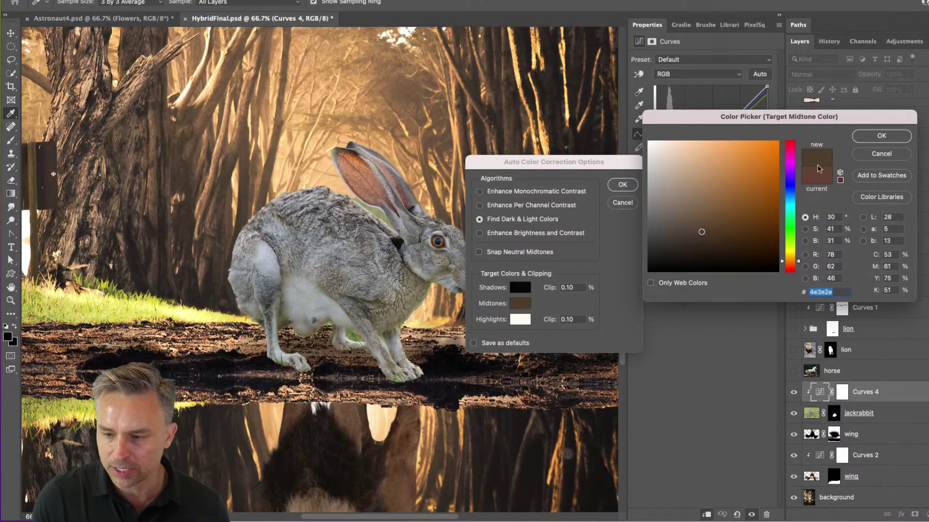
pyautogui.click(882, 136)
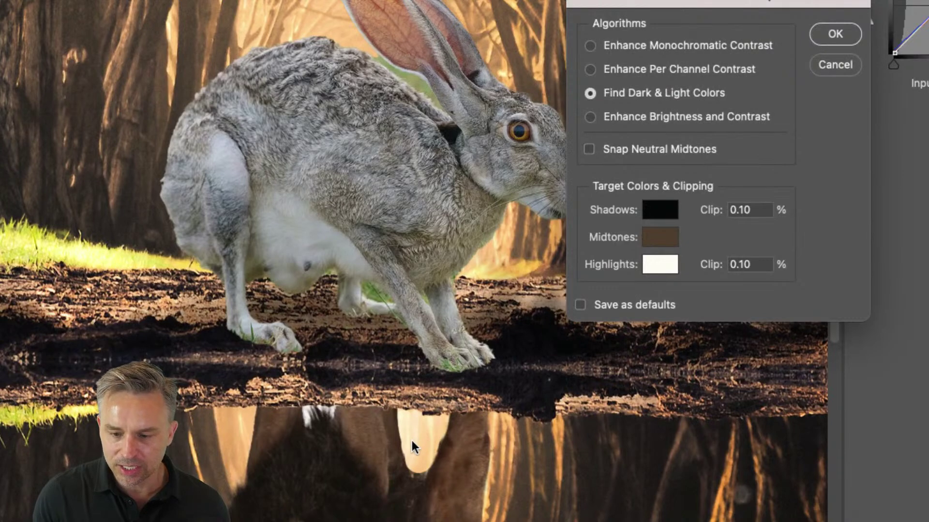
# Set the target highlight color to warm cream #fed79c from the bright reflection, and accept the correction options without saving them as defaults
pyautogui.click(662, 270)
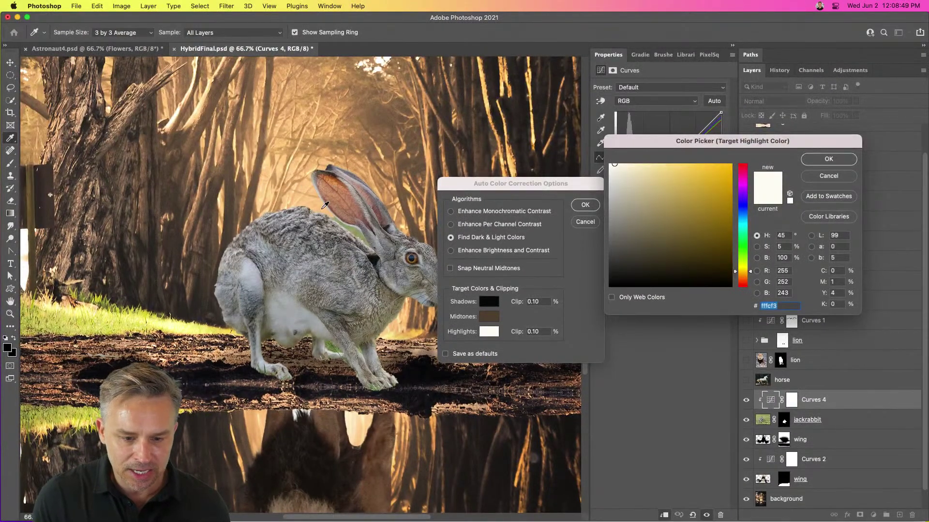
pyautogui.click(360, 422)
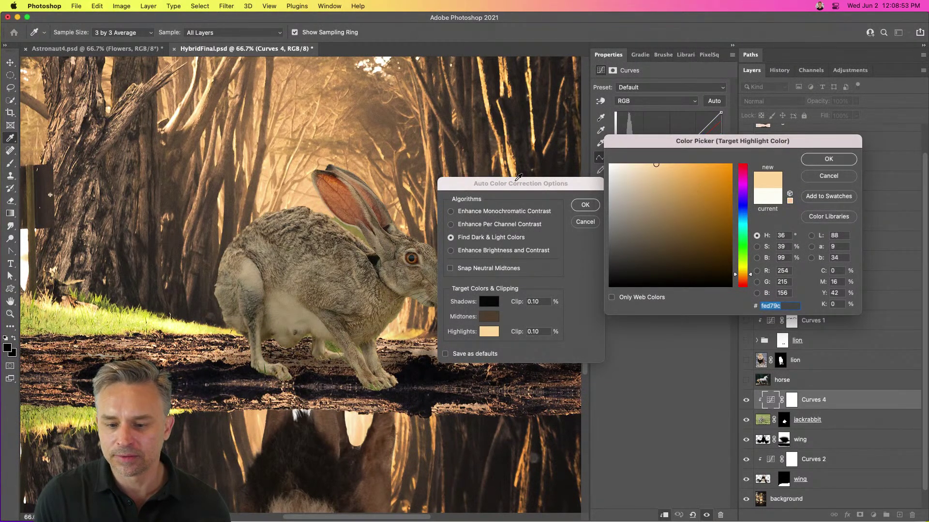
pyautogui.moveTo(678, 141); pyautogui.dragTo(522, 185)
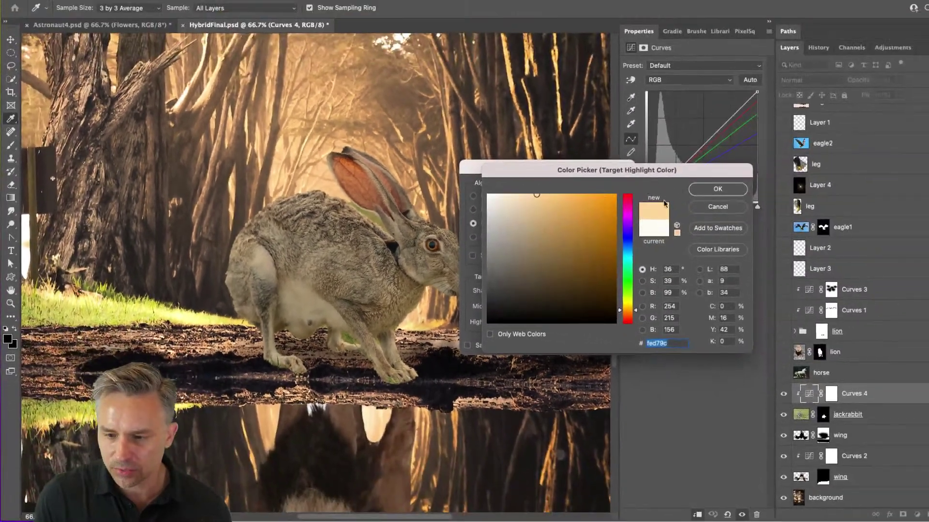
pyautogui.click(867, 168)
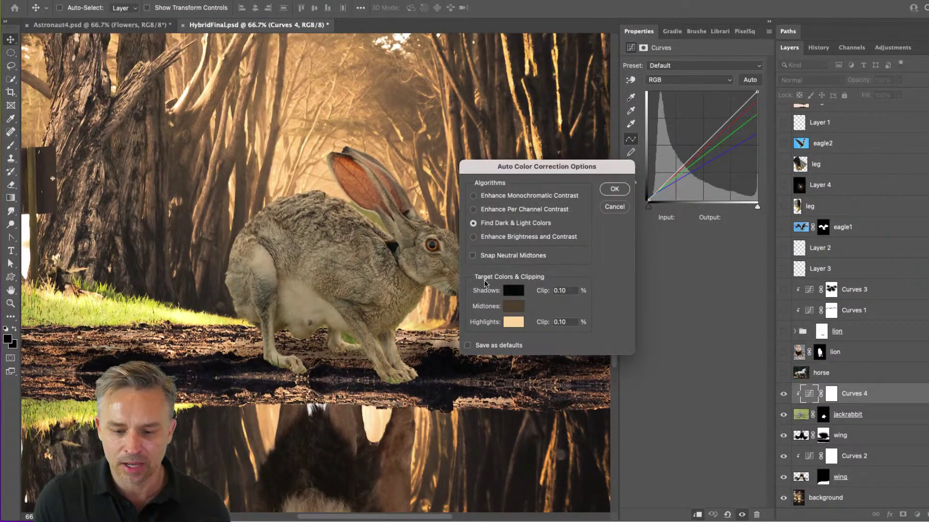
pyautogui.click(609, 191)
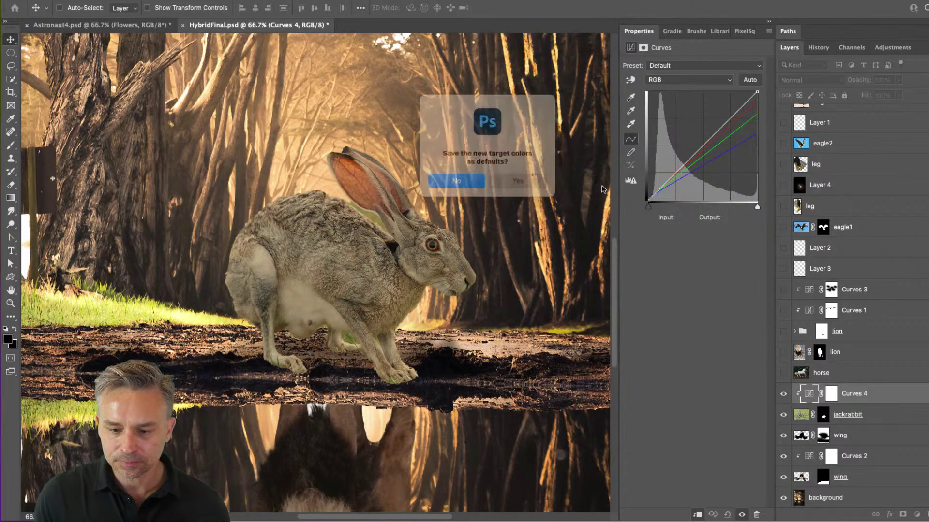
pyautogui.click(442, 179)
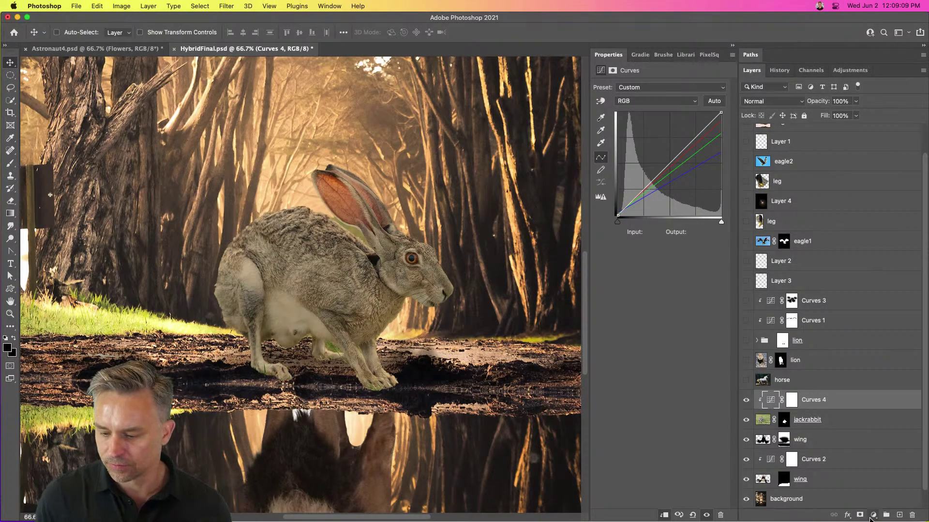
# Add a clipped Levels adjustment above the jackrabbit's Curves layer and set its shadow input level to 10
pyautogui.click(873, 515)
pyautogui.click(906, 349)
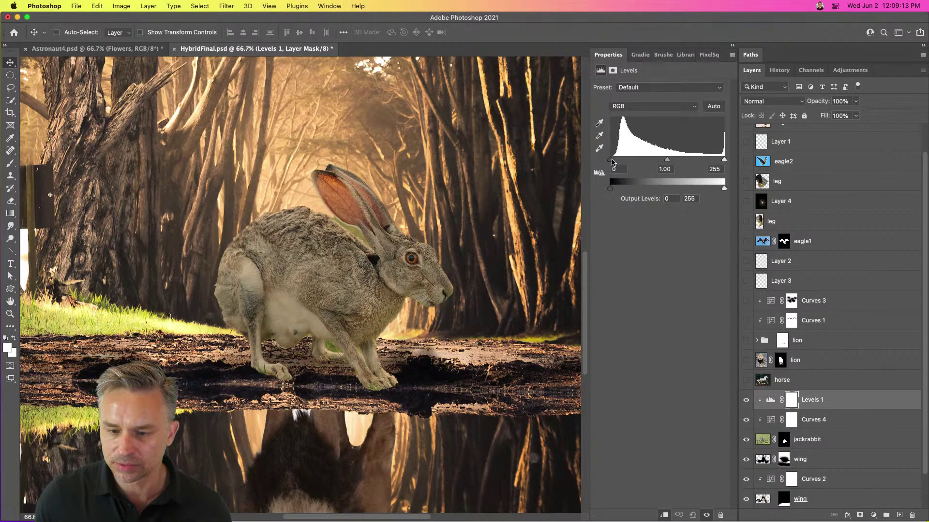
pyautogui.moveTo(610, 159); pyautogui.dragTo(617, 161)
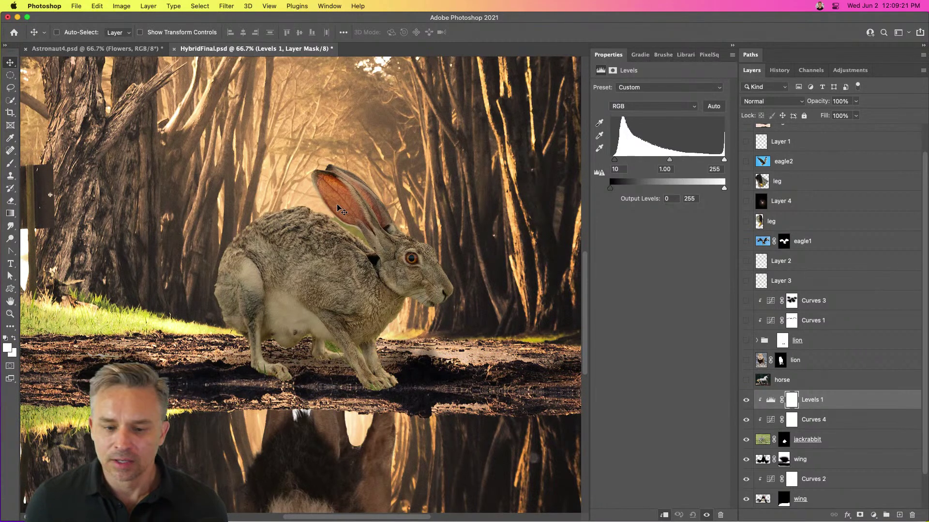
pyautogui.press('super+minus')
pyautogui.press('super+minus')
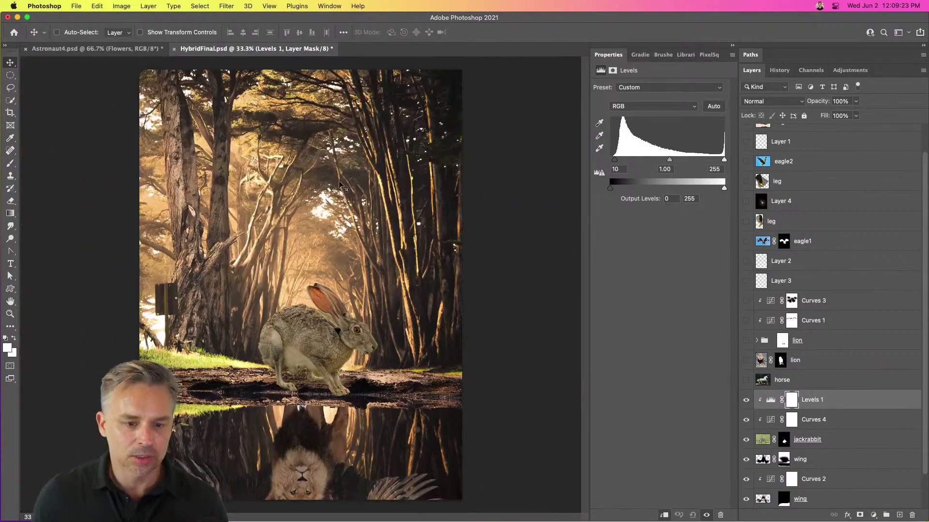
# Switch to the Astronaut4.psd document and add a Color Lookup adjustment layer above the Flowers group
pyautogui.click(110, 51)
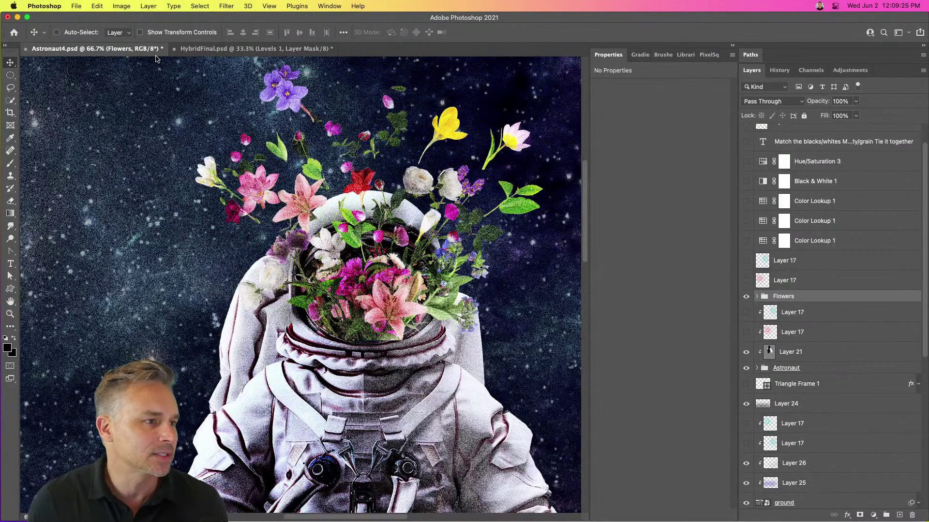
pyautogui.click(731, 44)
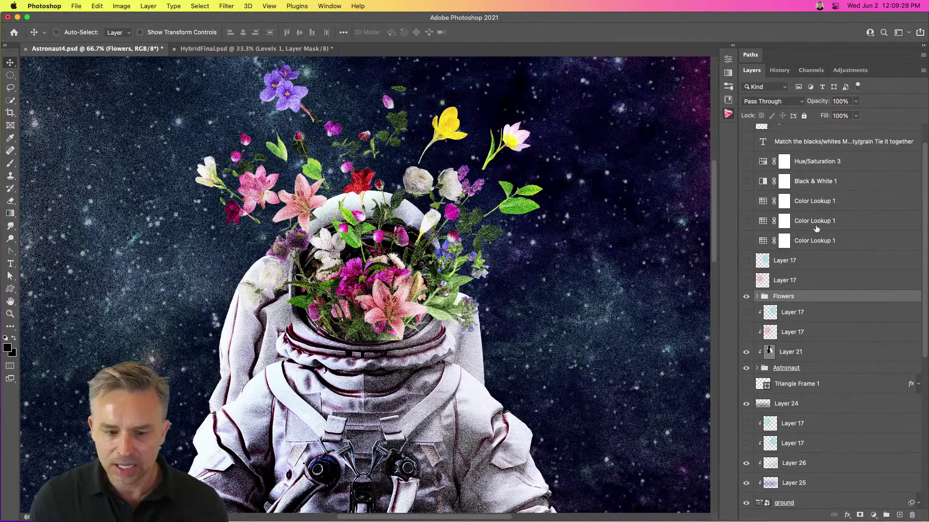
pyautogui.press('super+0')
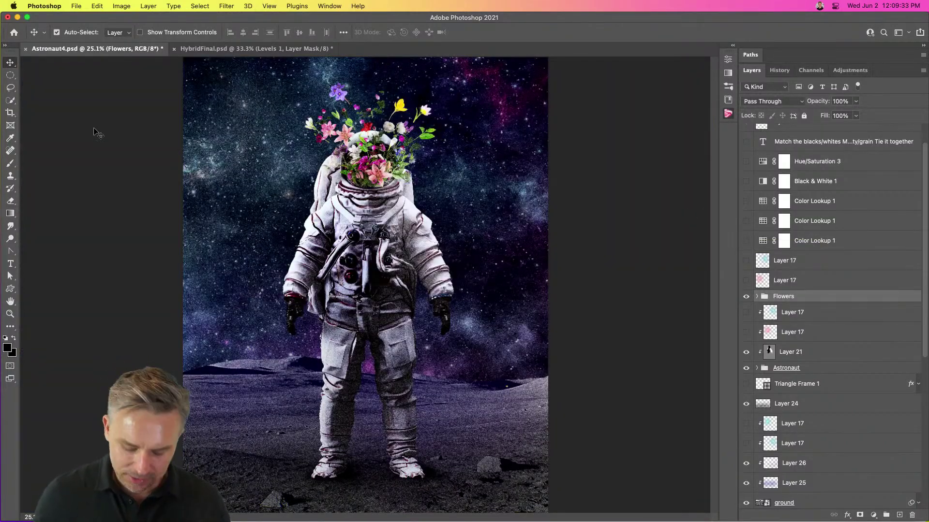
pyautogui.press('super+equal')
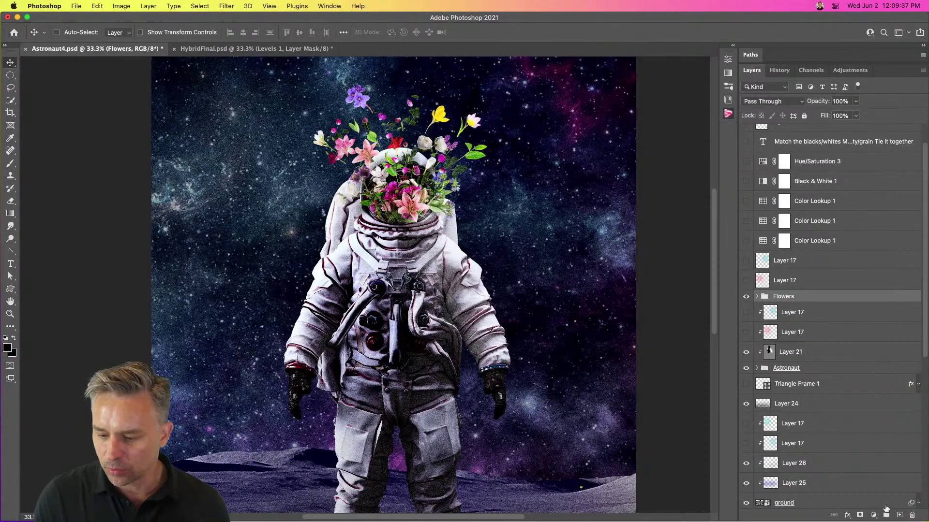
pyautogui.click(873, 515)
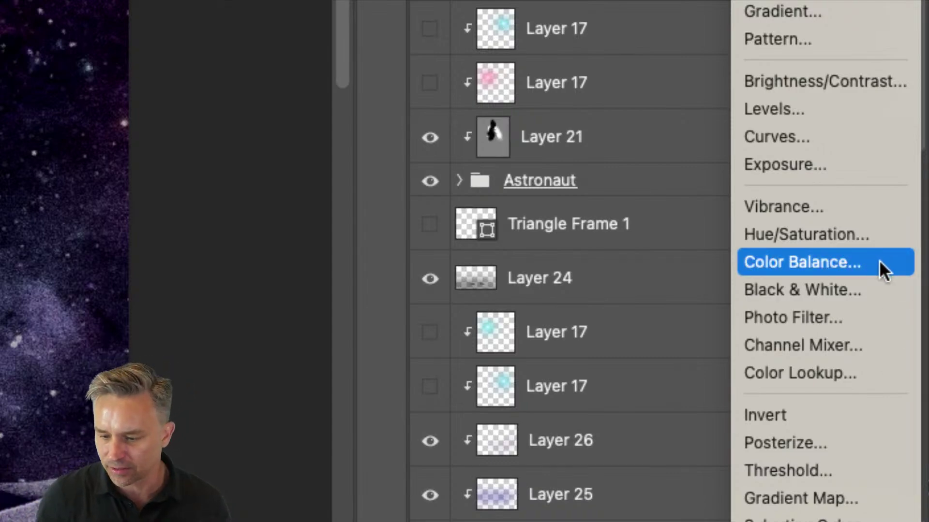
pyautogui.click(864, 376)
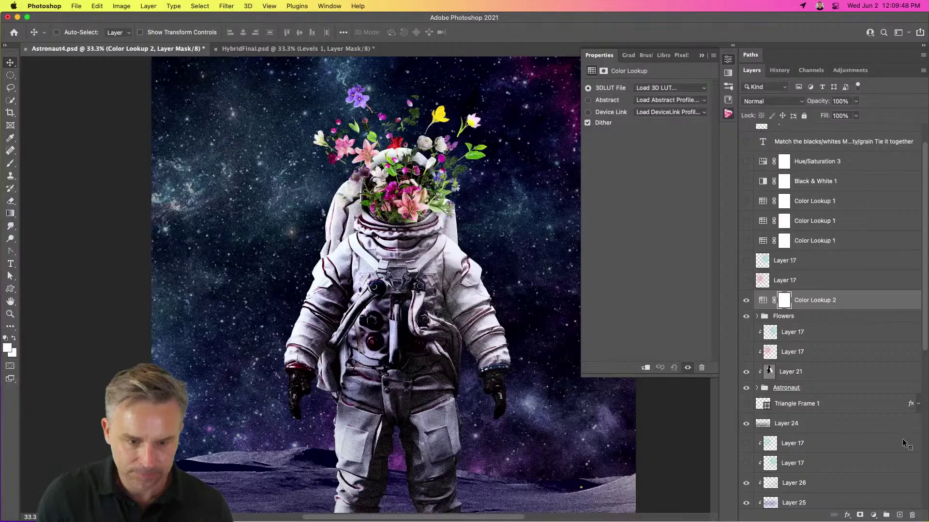
# Apply the 2Strip.look 3D LUT to the new Color Lookup layer and compare the image with and without it
pyautogui.click(653, 88)
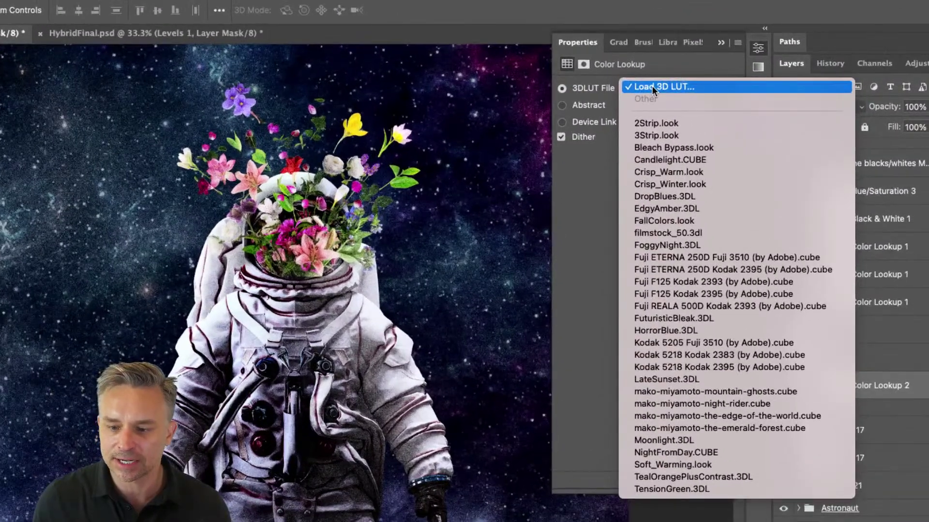
pyautogui.click(682, 123)
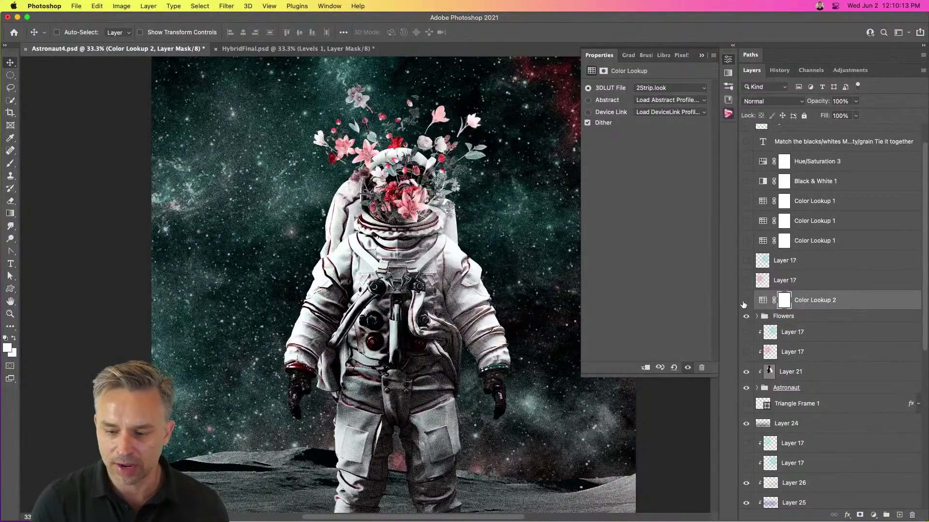
pyautogui.click(744, 304)
pyautogui.click(743, 304)
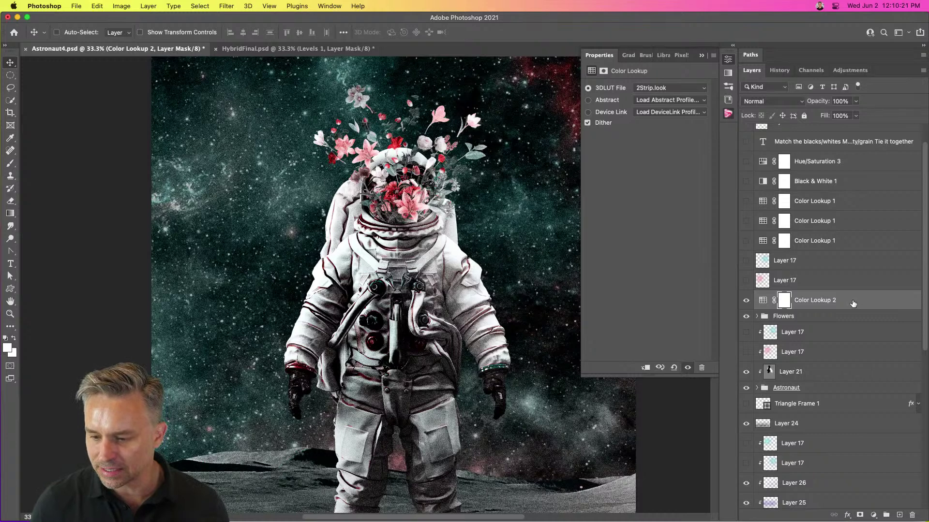
# Duplicate the 2Strip.look Color Lookup layer and hide the lower original
pyautogui.press('super+j')
pyautogui.click(746, 320)
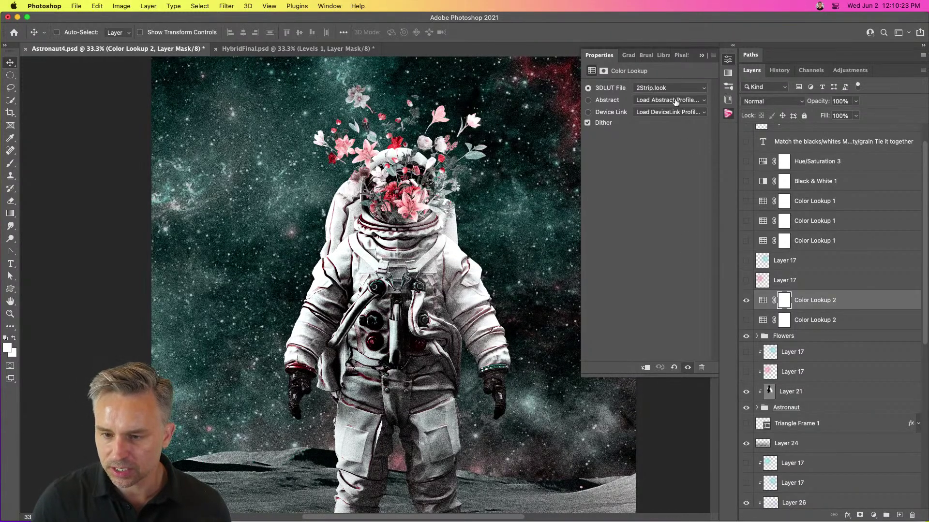
# Try the Crisp_Winter.look and filmstock_50.3dl LUTs on the duplicated Color Lookup layer
pyautogui.click(663, 91)
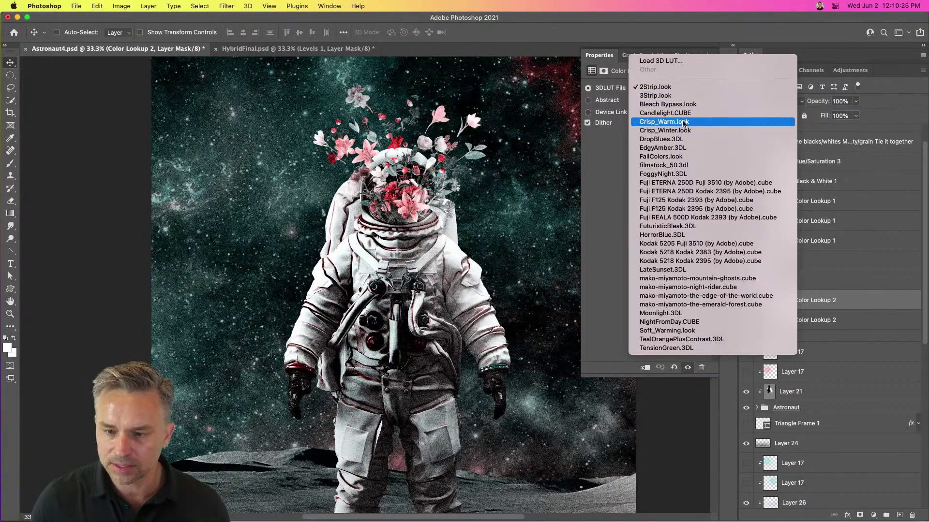
pyautogui.click(683, 132)
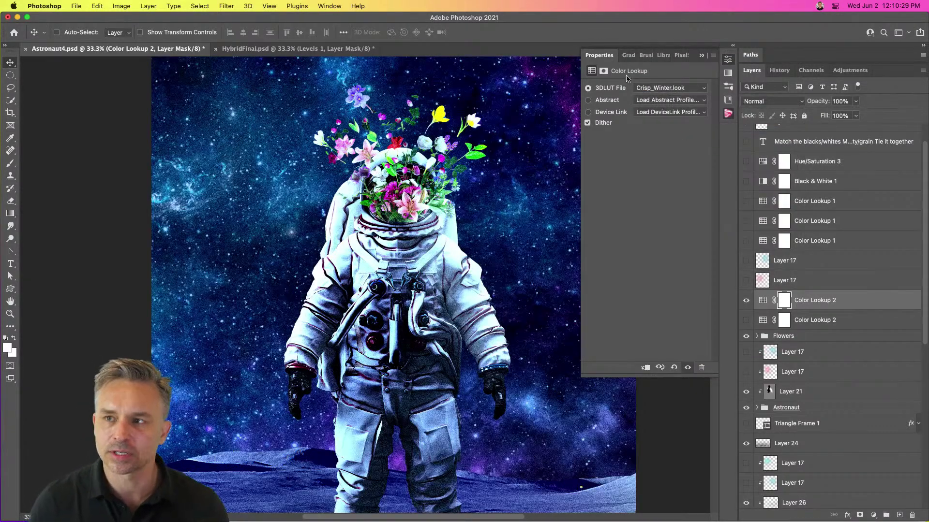
pyautogui.click(644, 88)
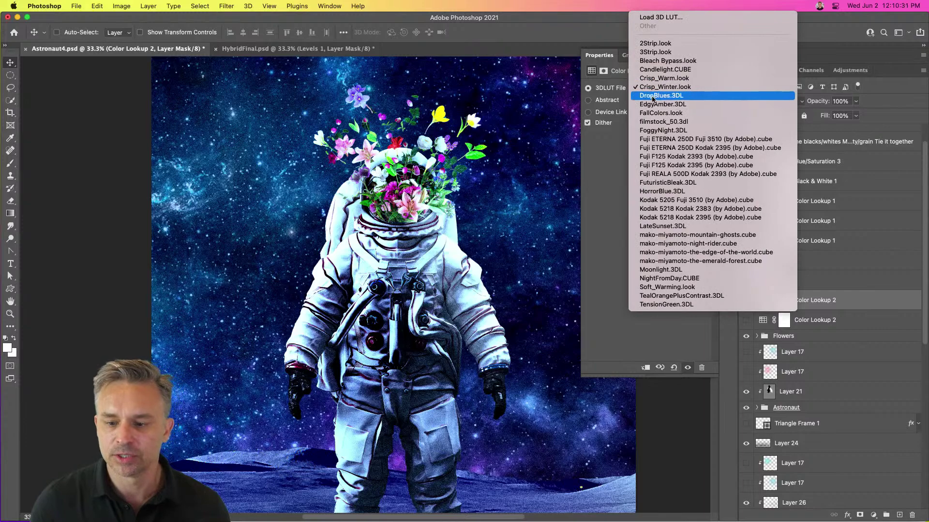
pyautogui.click(656, 121)
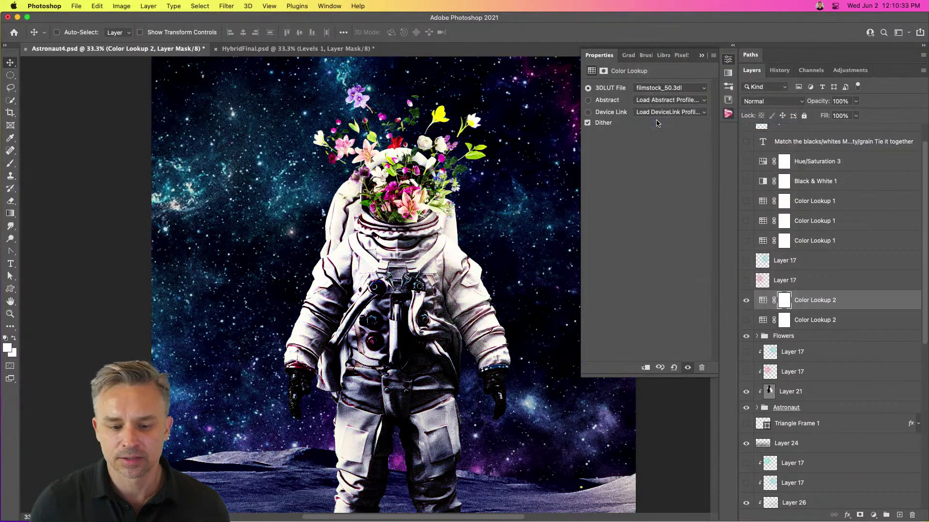
# Set the duplicated Color Lookup layer's 3D LUT to FoggyNight.3DL and its opacity to 35%
pyautogui.click(648, 87)
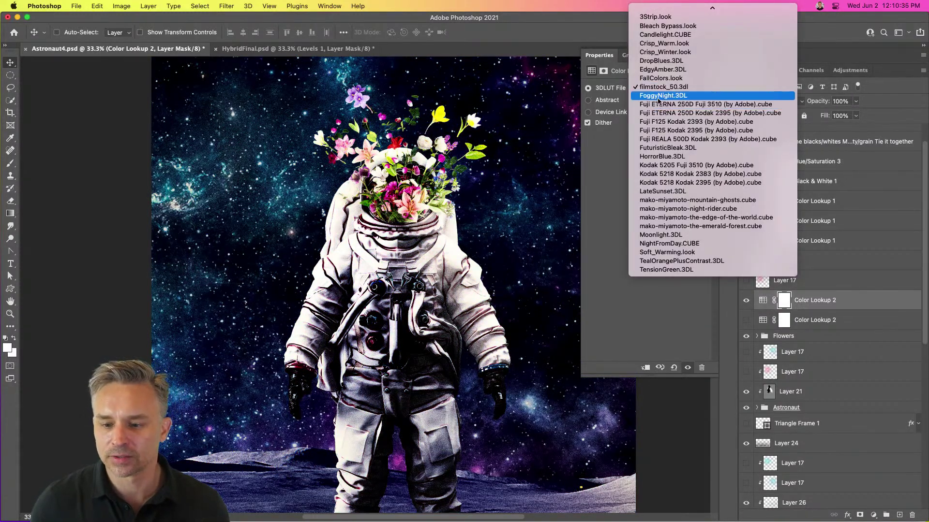
pyautogui.click(657, 96)
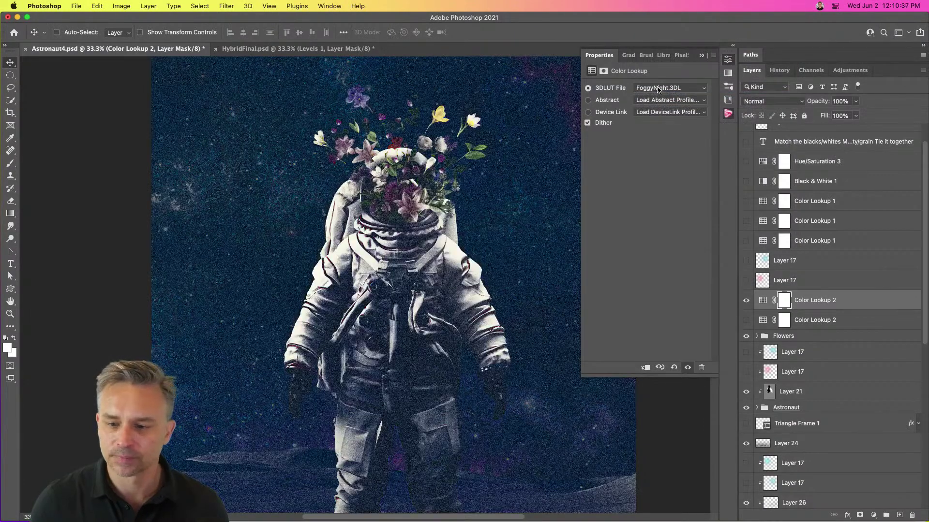
pyautogui.moveTo(817, 100); pyautogui.dragTo(785, 99)
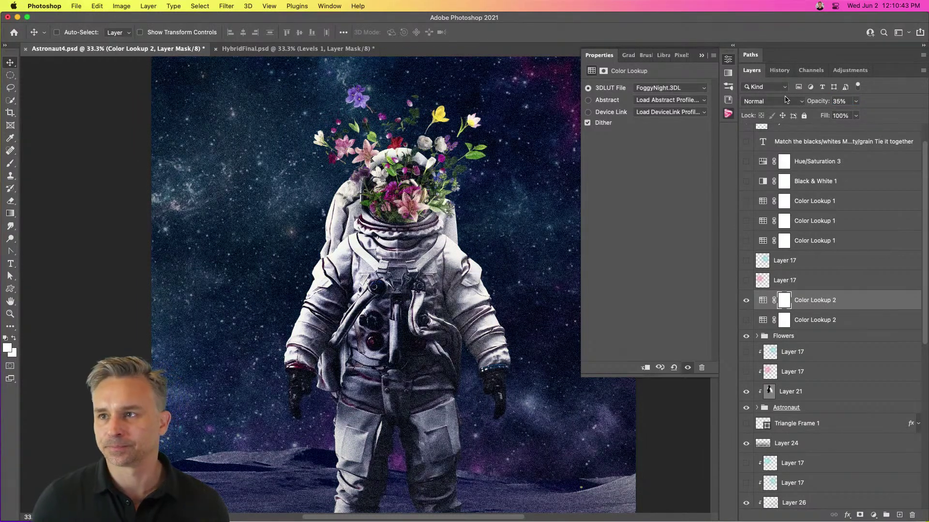
# Examine the color-graded astronaut and flowers against the starry background, up close and in the full composition
pyautogui.click(702, 56)
pyautogui.moveTo(391, 138)
pyautogui.mouseDown()
pyautogui.moveTo(399, 181)
pyautogui.moveTo(403, 130)
pyautogui.mouseUp()
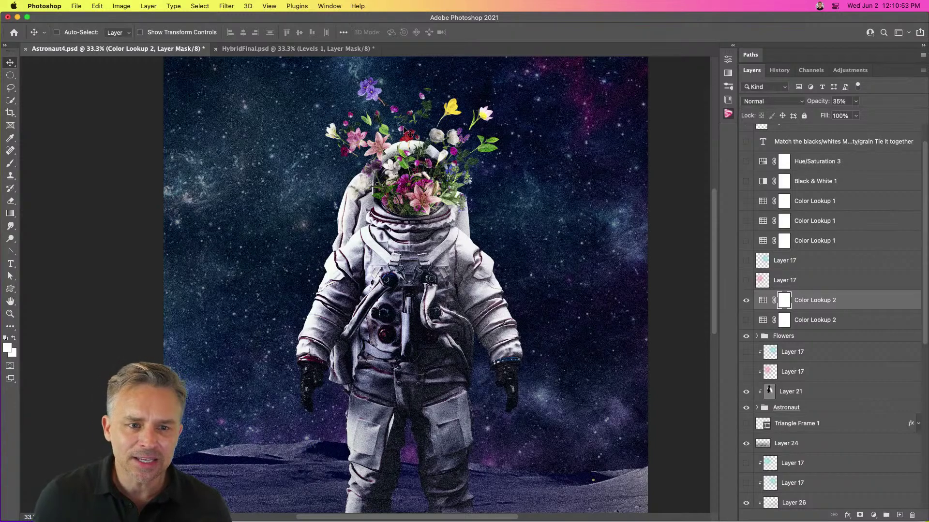
pyautogui.press('super+equal')
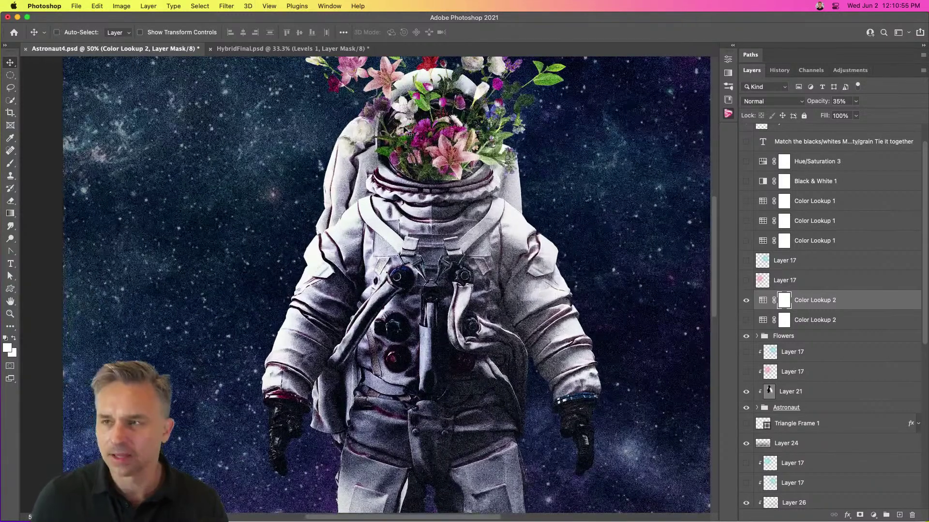
pyautogui.moveTo(271, 148); pyautogui.dragTo(211, 270)
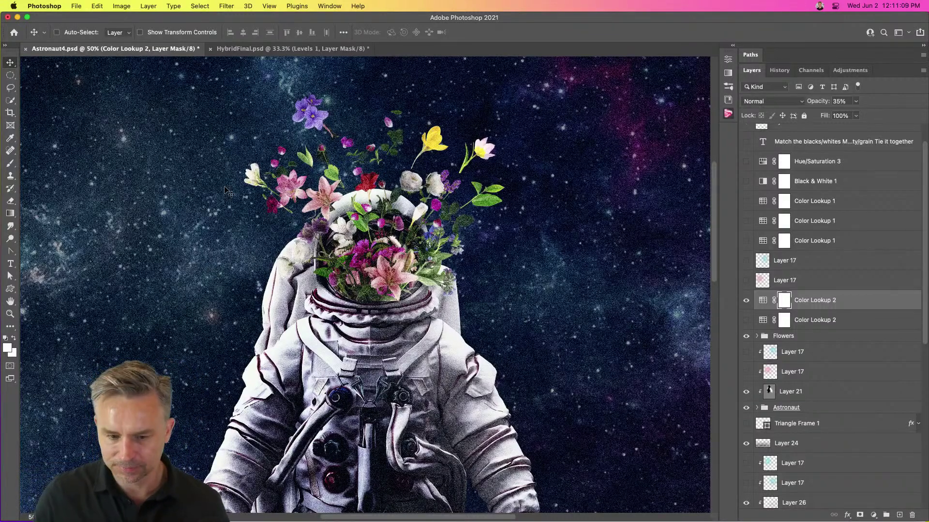
pyautogui.press('super+minus')
pyautogui.press('super+minus')
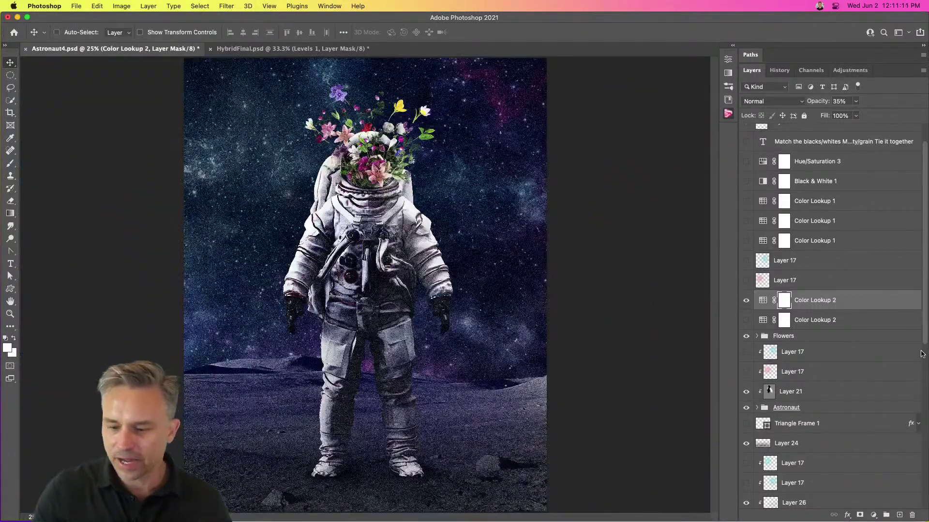
# Add a new layer above the moon layer and draw a circle about 1924 px in diameter around the astronaut's upper body
pyautogui.scroll(-10, 809, 402)
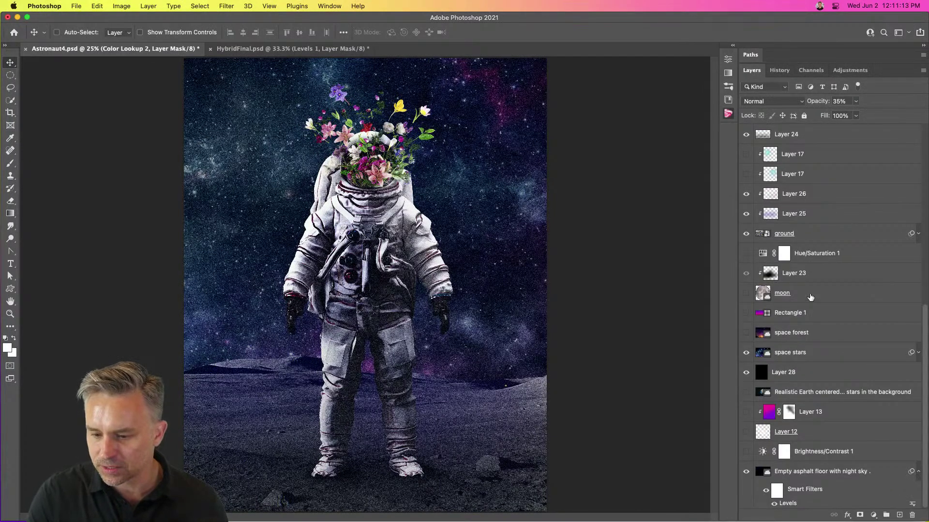
pyautogui.click(808, 295)
pyautogui.click(899, 516)
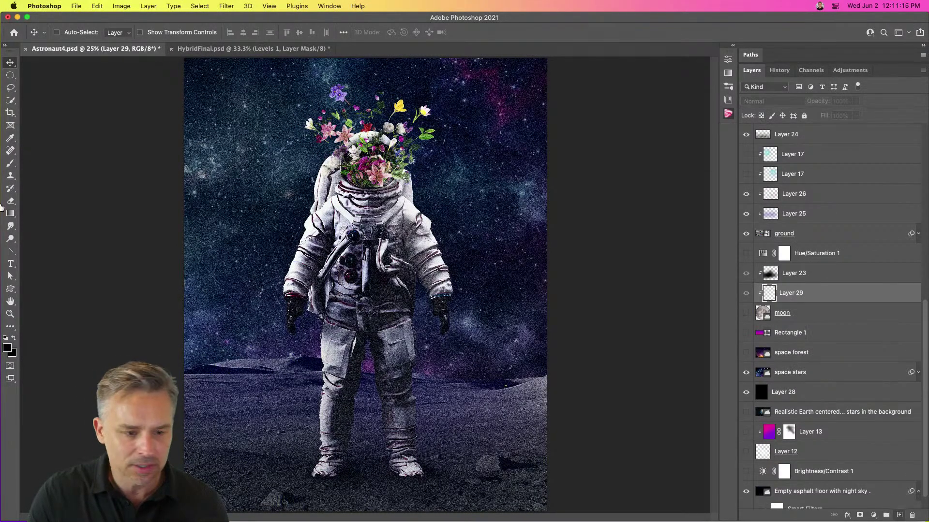
pyautogui.click(9, 288)
pyautogui.click(88, 297)
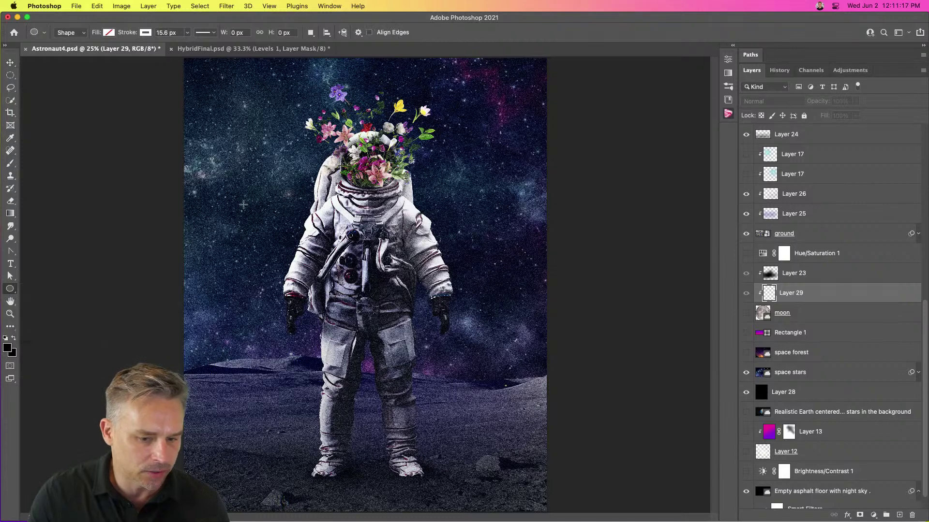
pyautogui.moveTo(252, 105); pyautogui.dragTo(485, 337)
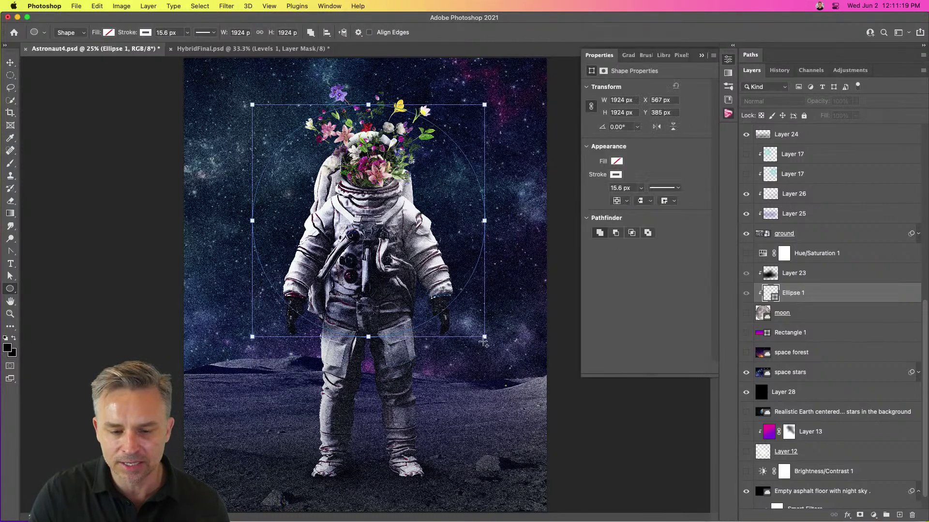
# Give the circle a bright blue fill with no stroke and move its layer below the moon layer, out of the clipping group
pyautogui.click(108, 32)
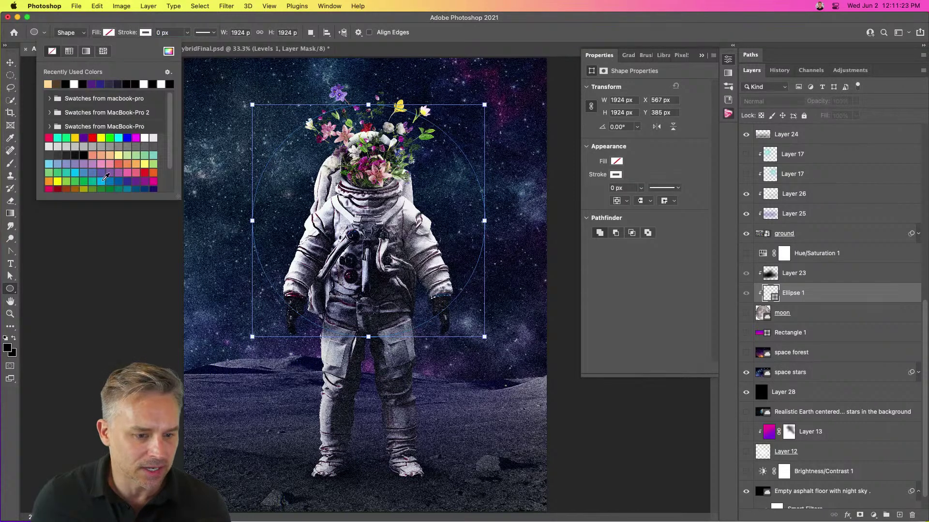
pyautogui.click(103, 180)
pyautogui.click(129, 33)
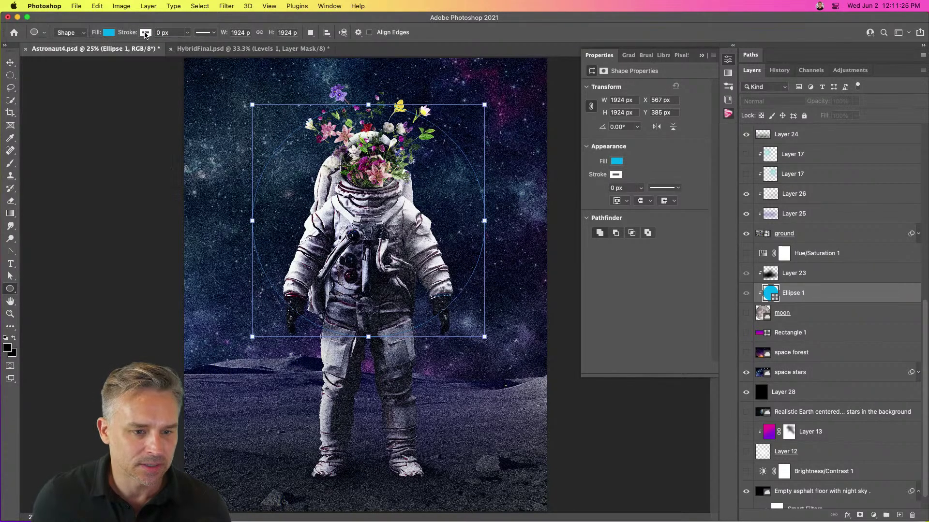
pyautogui.click(144, 34)
pyautogui.click(85, 53)
pyautogui.click(234, 76)
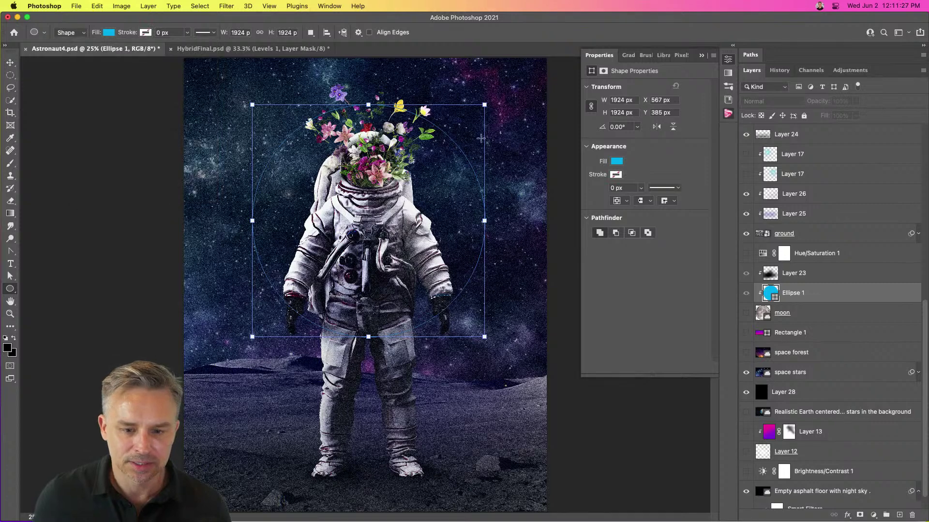
pyautogui.moveTo(800, 295); pyautogui.dragTo(788, 321)
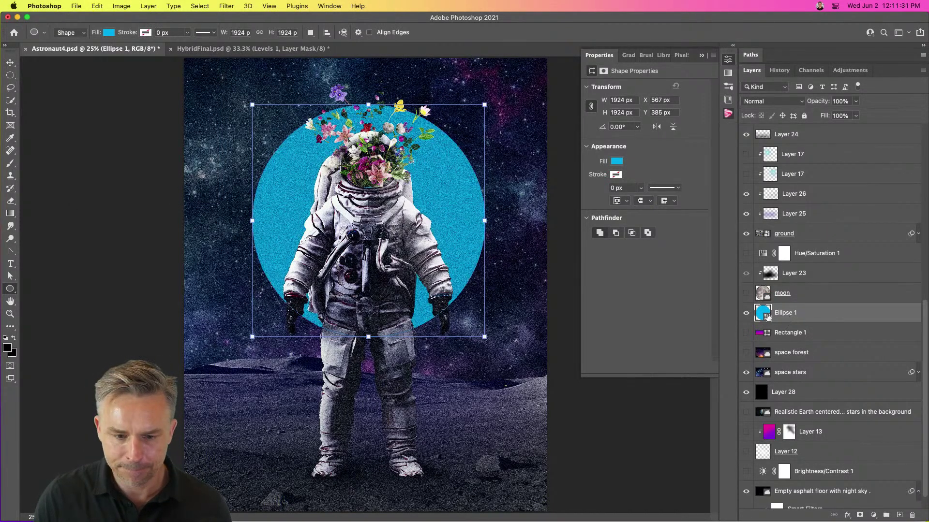
# Fill the circle with a purple-to-red gradient preset
pyautogui.click(14, 65)
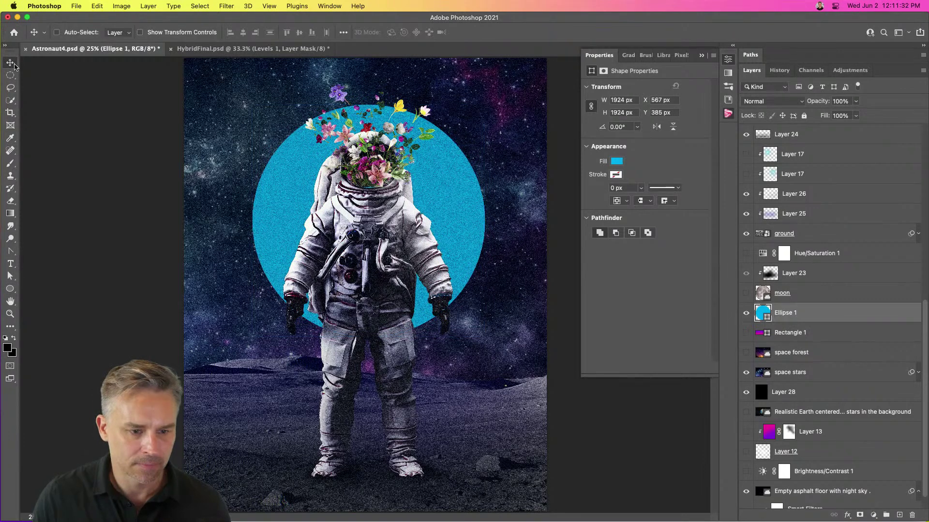
pyautogui.click(623, 58)
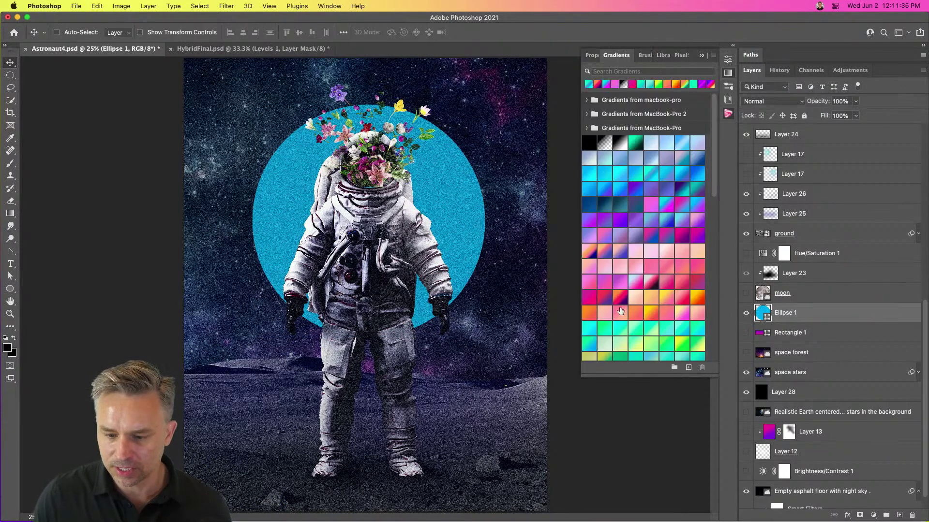
pyautogui.click(620, 297)
pyautogui.click(605, 297)
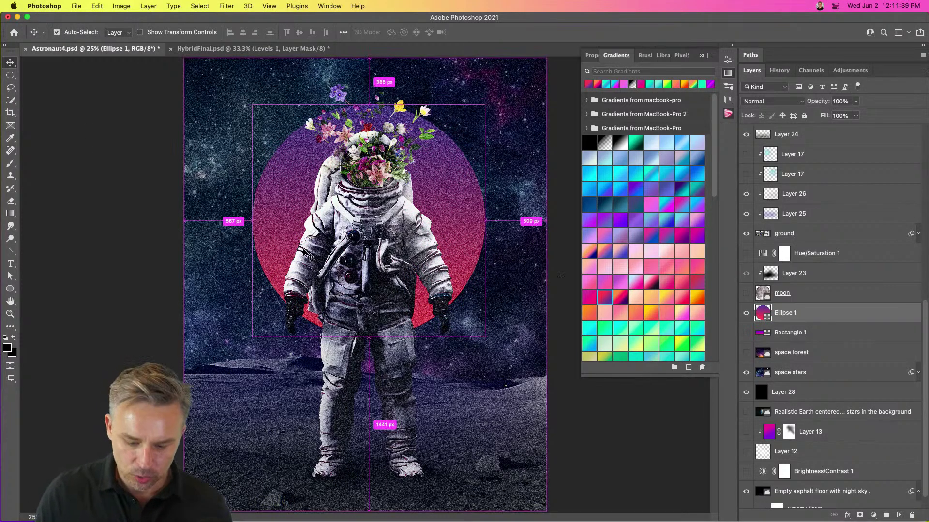
# Scale the circle up to about 128% around its center and lower it partly behind the moon's horizon
pyautogui.press('super+t')
pyautogui.moveTo(250, 342); pyautogui.dragTo(220, 370)
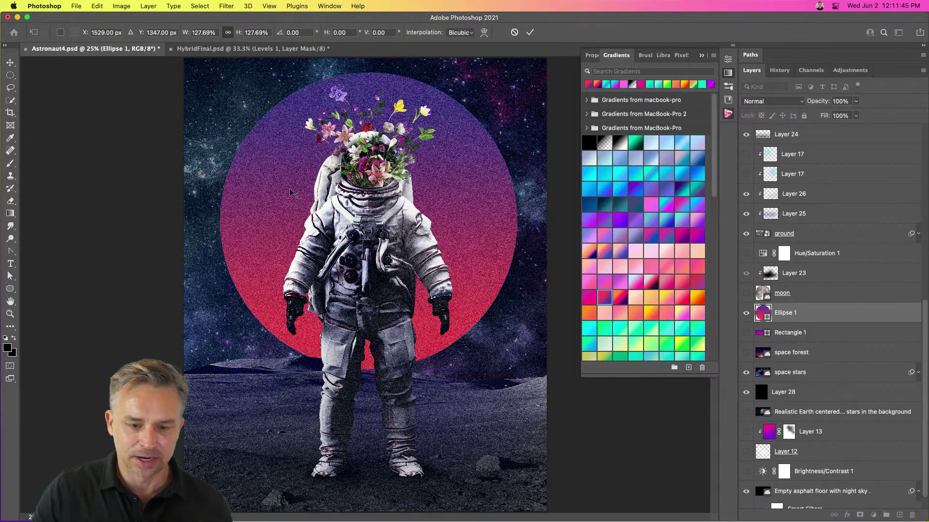
pyautogui.press('Return')
pyautogui.moveTo(289, 205); pyautogui.dragTo(290, 253)
# Reduce the opacity of the "hides any grain issues." layer to soften the grain over the composite
pyautogui.scroll(15, 777, 167)
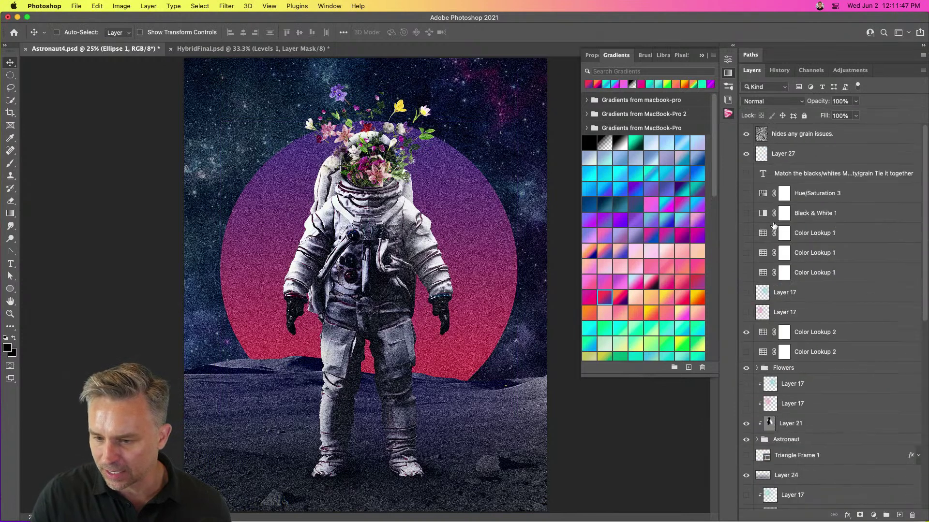
pyautogui.click(778, 136)
pyautogui.moveTo(820, 106); pyautogui.dragTo(789, 102)
# Set the gradient circle layer's blend mode to Screen and preview the enlarged composite in full-screen mode
pyautogui.scroll(-3, 821, 326)
pyautogui.scroll(-5, 821, 326)
pyautogui.click(804, 292)
pyautogui.click(763, 102)
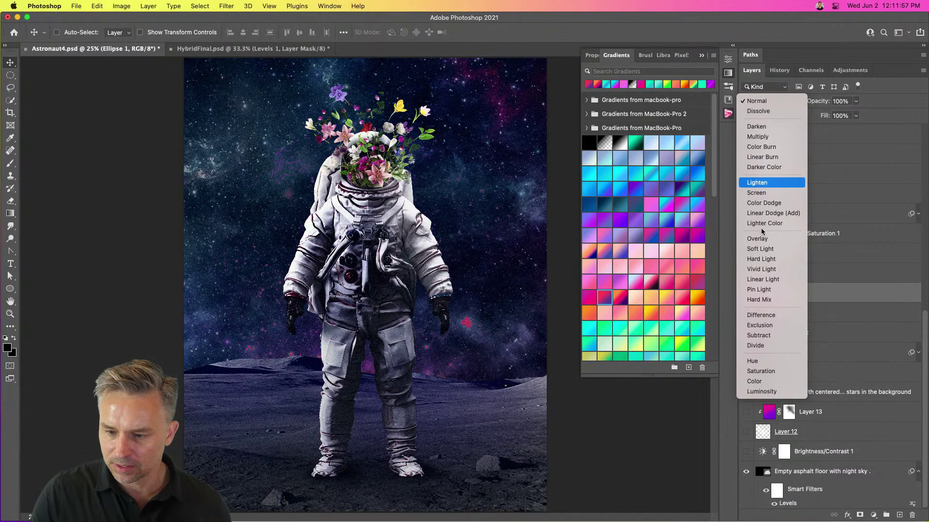
pyautogui.click(761, 192)
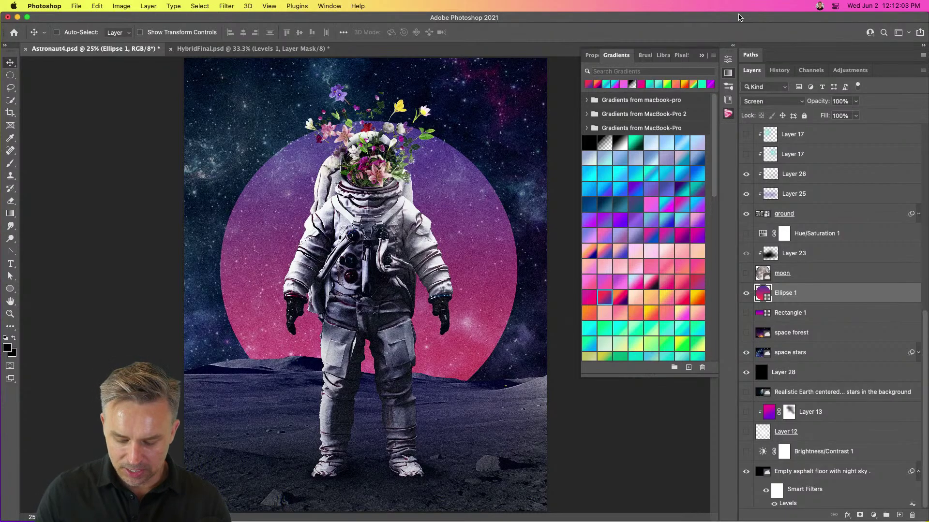
pyautogui.press('f')
pyautogui.press('f')
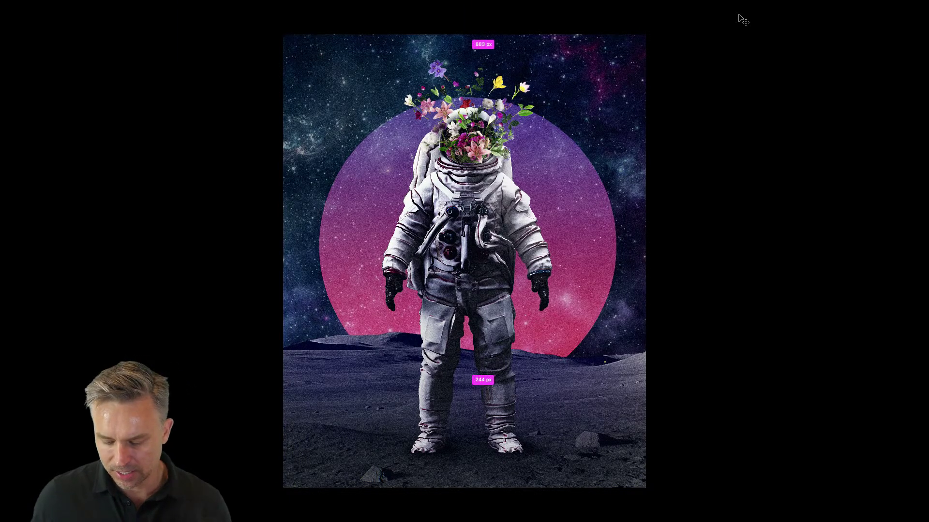
pyautogui.hotkey('ctrl', '+')
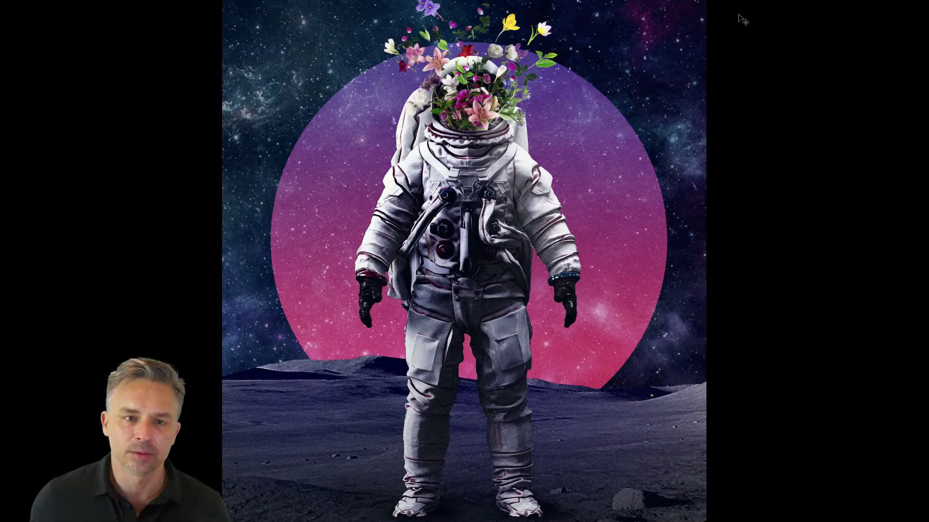